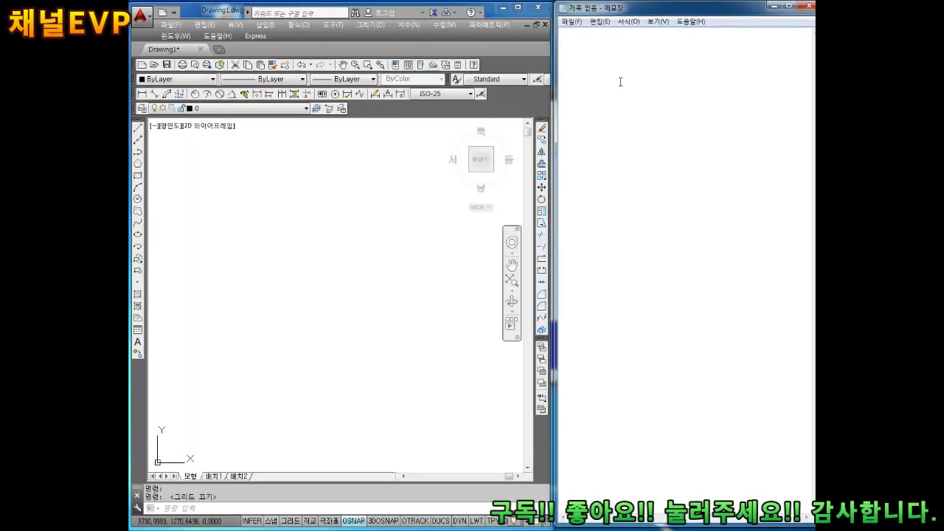
Step: Type the note lines '배열' and 'ar 엔터' in Notepad, fixing typos
text(QO)
key(BackSpace)
key(BackSpace)
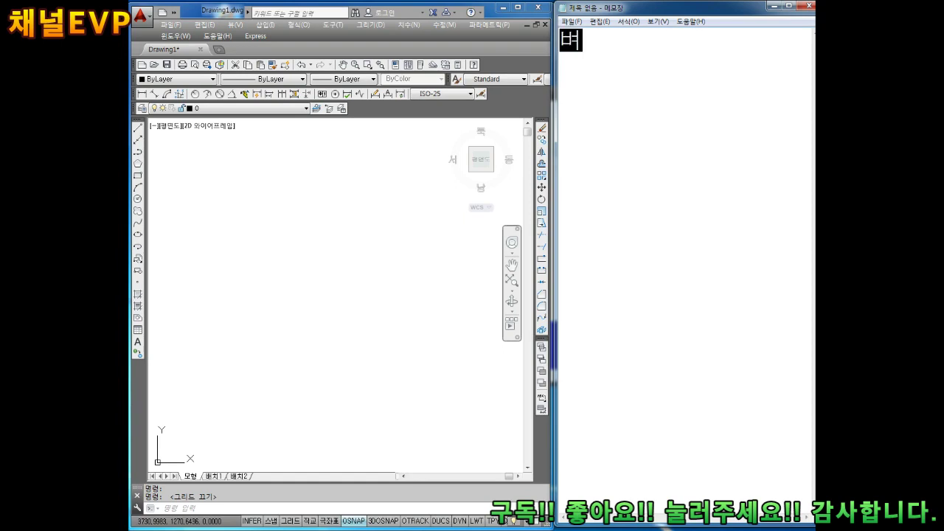
text(배)
text(여ㄹ)
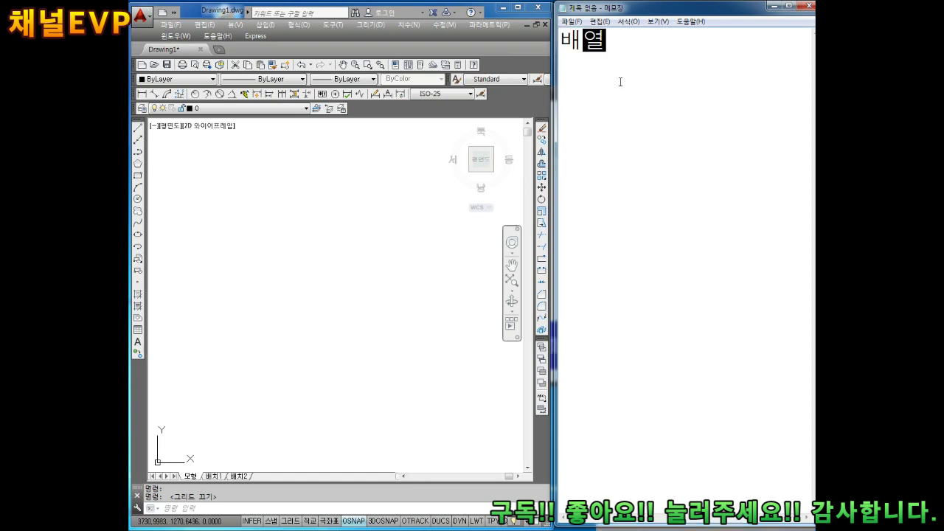
key(Return)
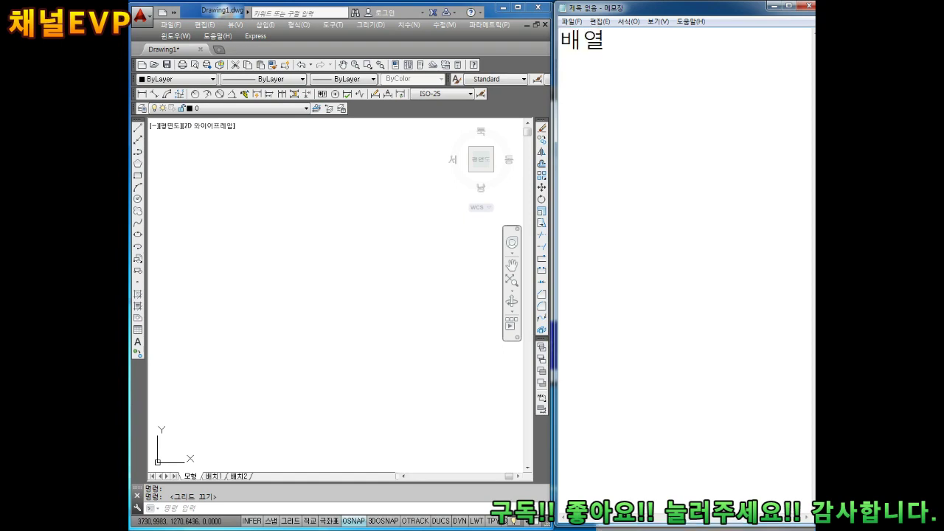
text(ar)
text( dpsx)
key(BackSpace)
key(BackSpace)
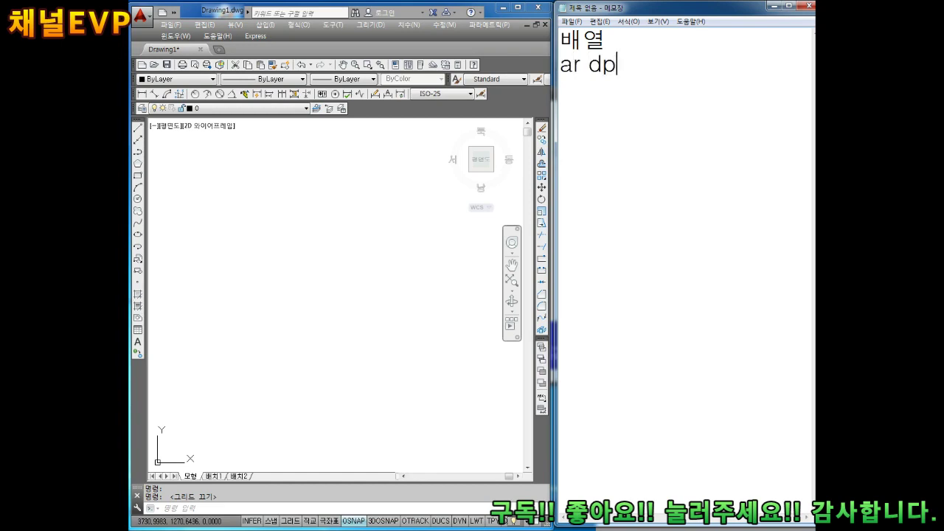
key(BackSpace)
key(BackSpace)
text(엔터)
key(Return)
key(Return)
key(Return)
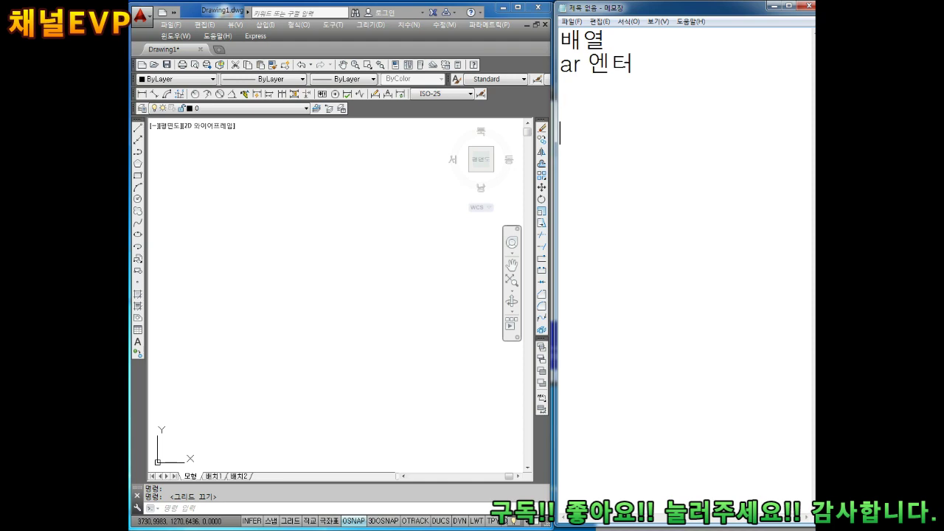
Step: Add the description '일정한 거리값으로 복사 이동 기능' below, leaving a blank line
text(일정한)
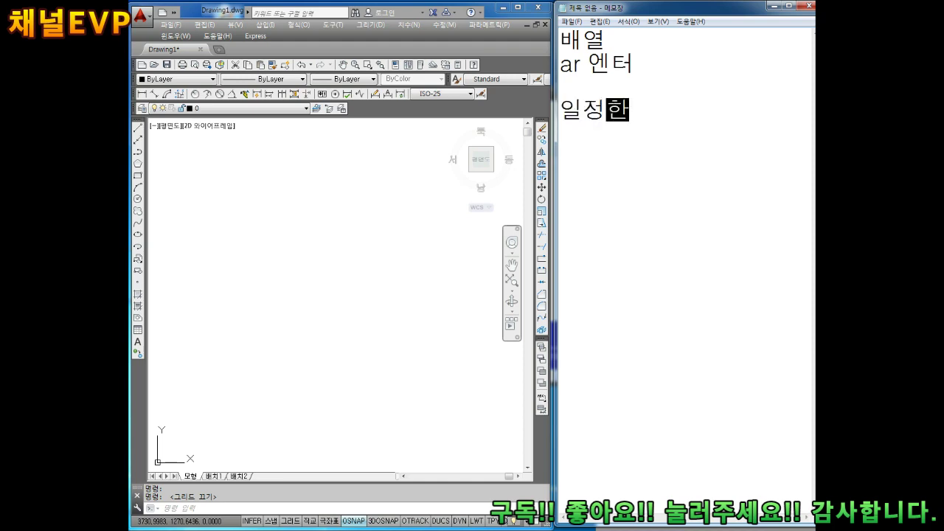
text( ㄷ)
key(BackSpace)
key(BackSpace)
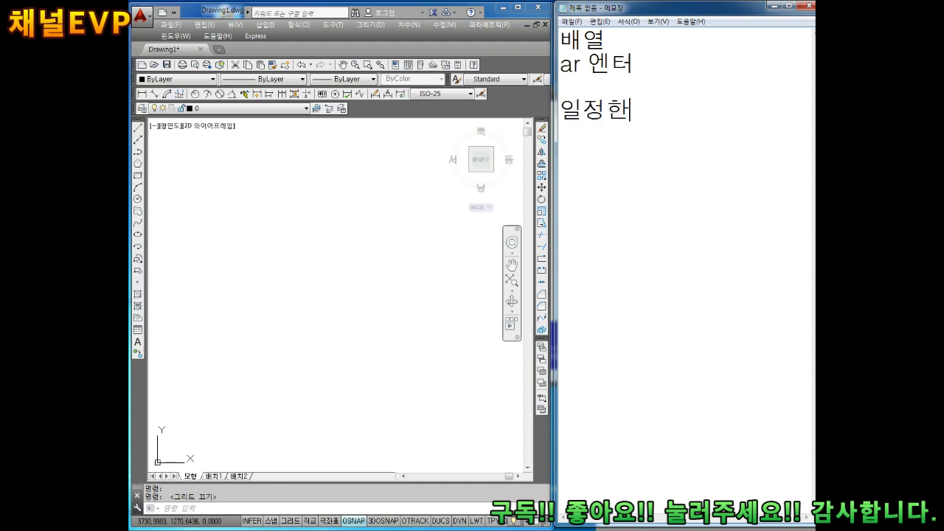
key(BackSpace)
key(BackSpace)
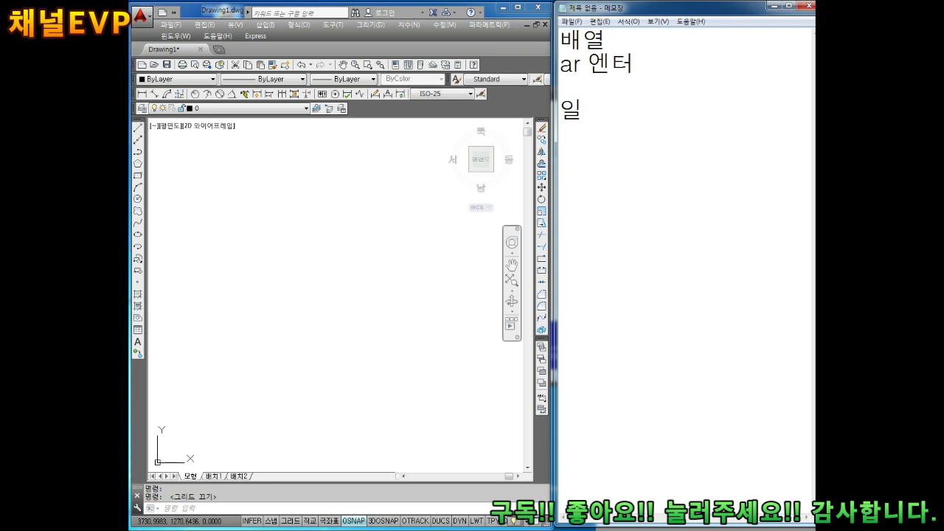
key(BackSpace)
key(BackSpace)
key(BackSpace)
text(일정한 거리)
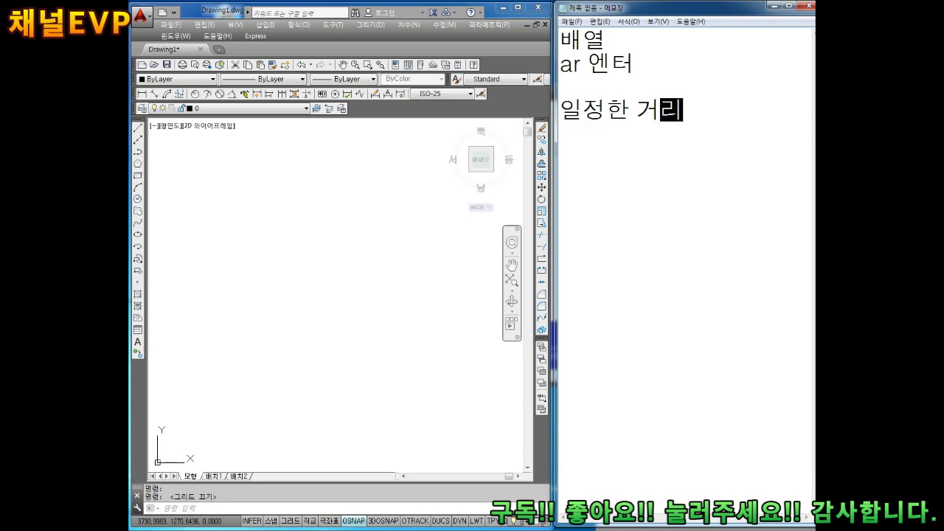
text(값으로)
key(Return)
text(복)
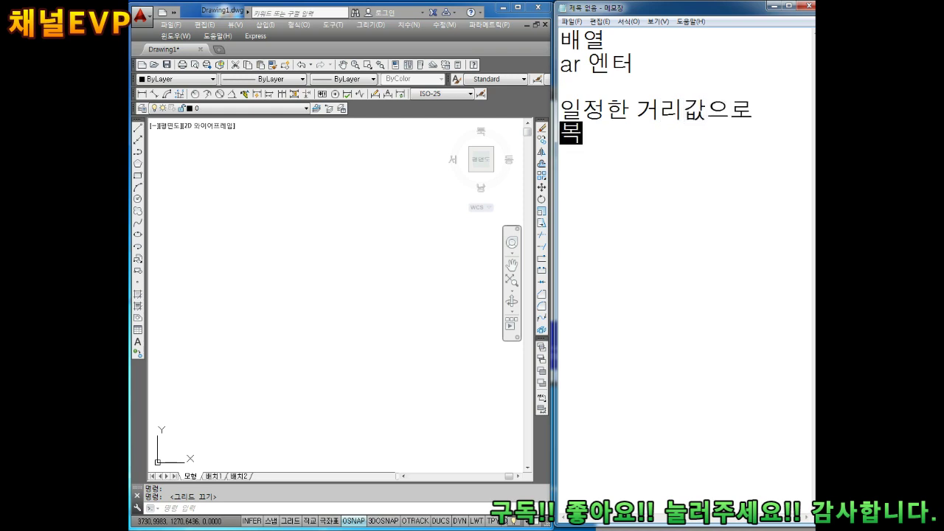
text(사 이동 )
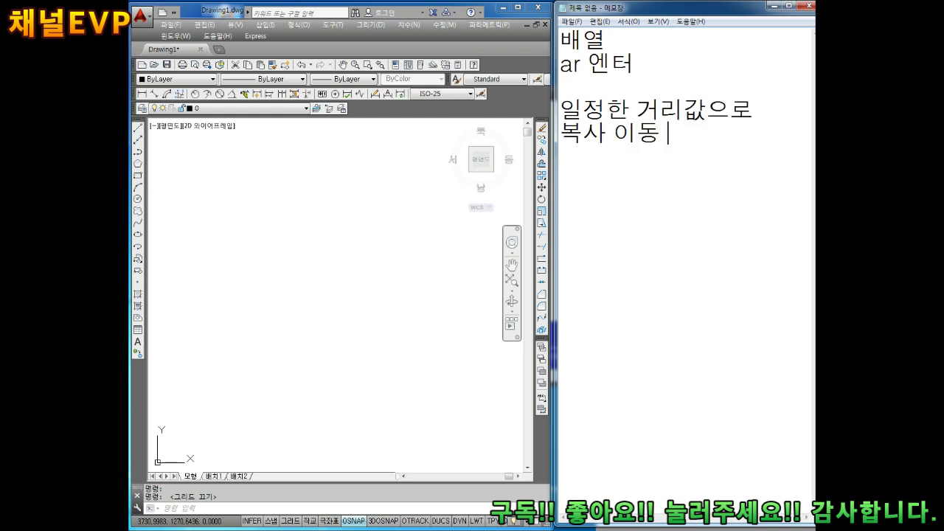
text( 기)
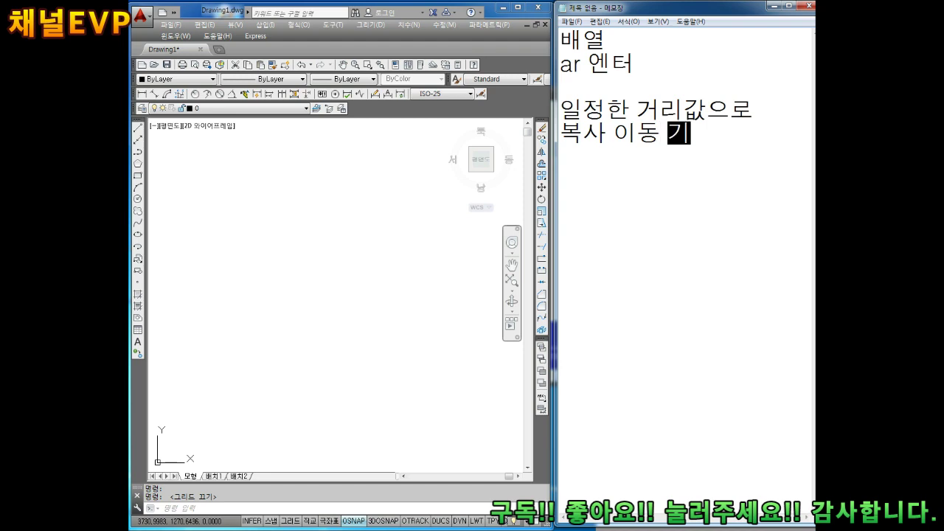
text(능\)
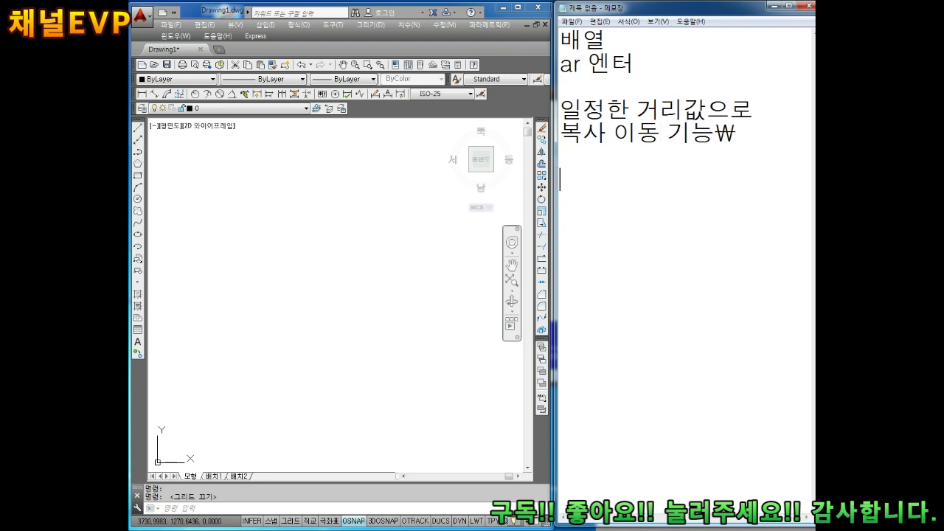
key(BackSpace)
key(Return)
key(Return)
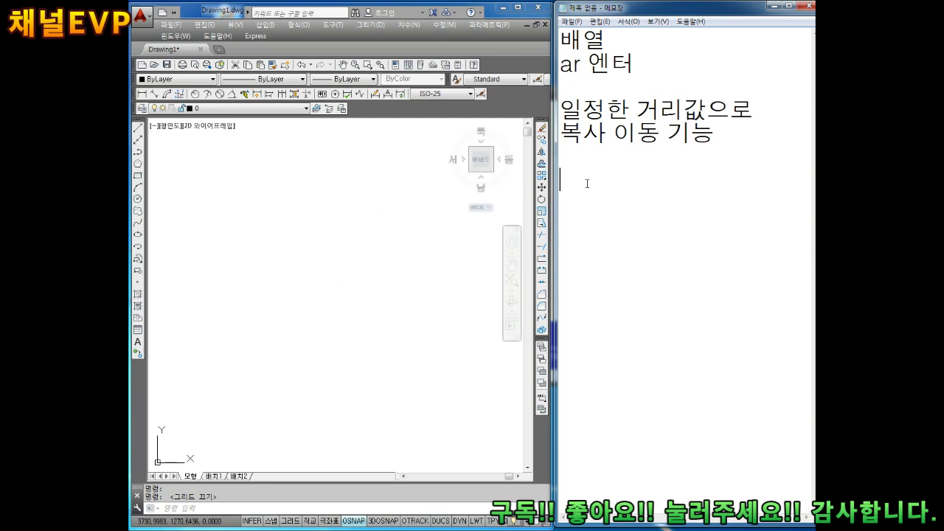
Step: Note the circle steps: '파이 100 그리기', 'c엔터', '중심점 클릭', '50엔터'
text(파이 1)
text(00 그리기;)
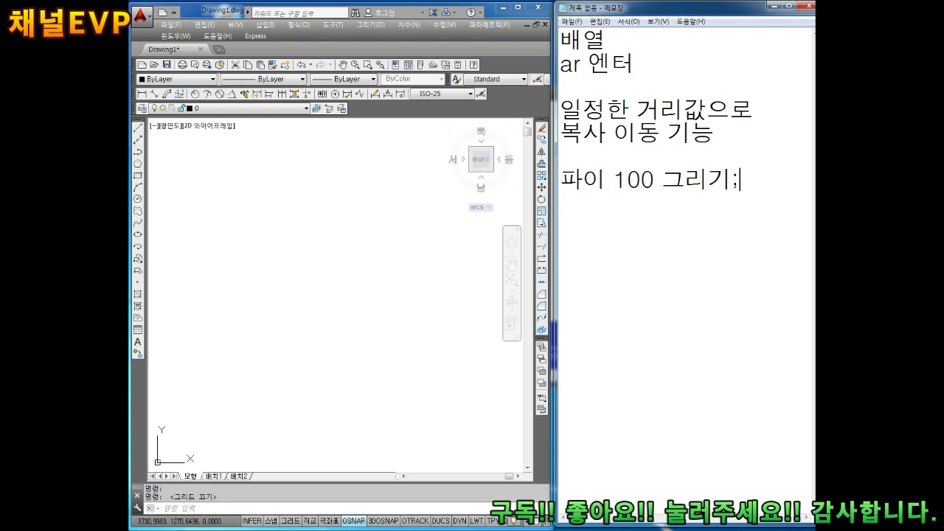
key(BackSpace)
text(엔)
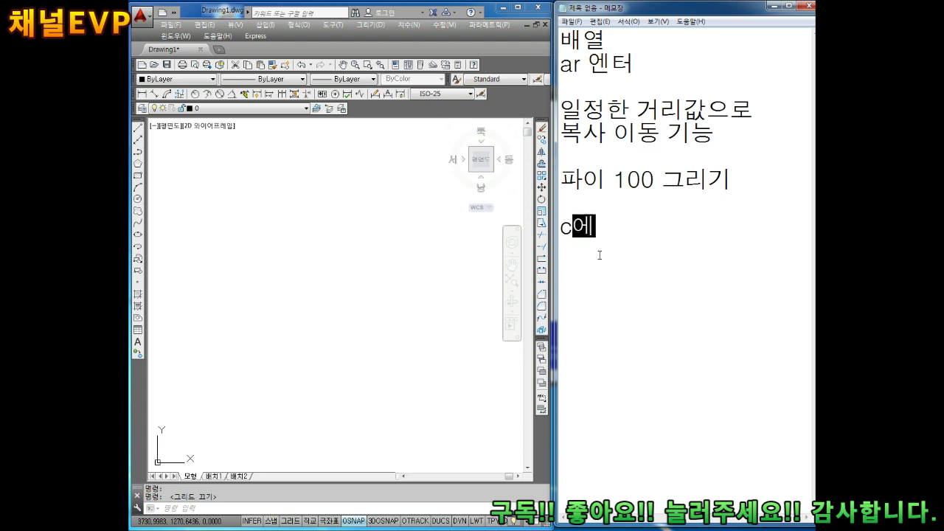
text(터)
key(Return)
text(wn)
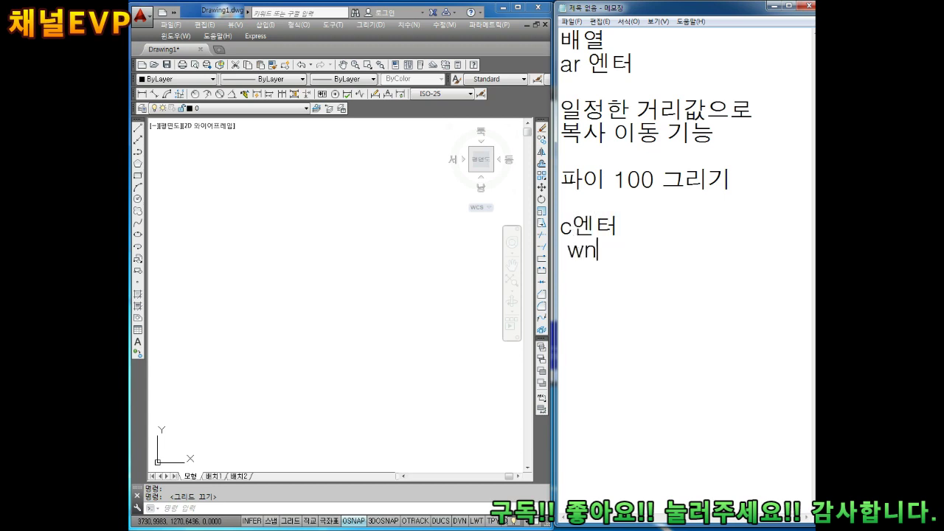
key(BackSpace)
key(BackSpace)
text(ㅈㅜㅡㅇㅅ)
key(BackSpace)
key(BackSpace)
key(BackSpace)
text(중심점 클ㄱ)
key(Return)
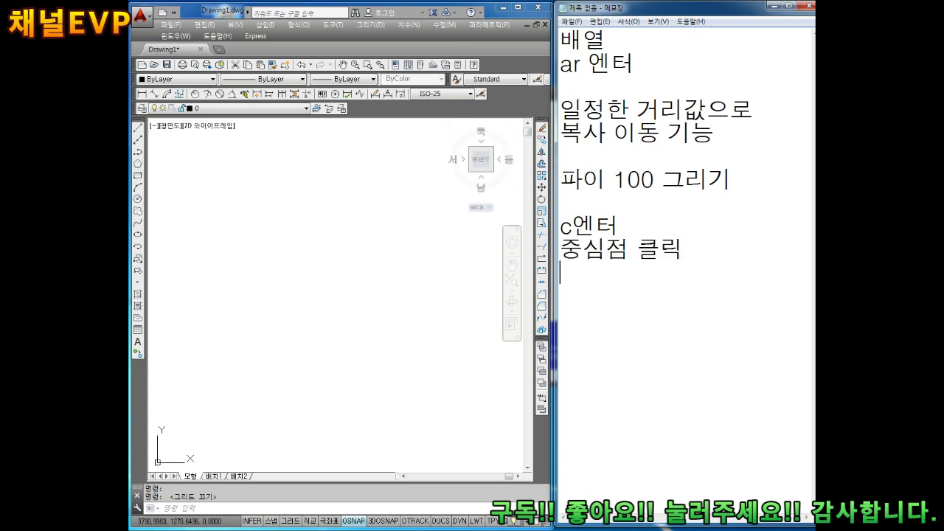
text(50)
text(엔)
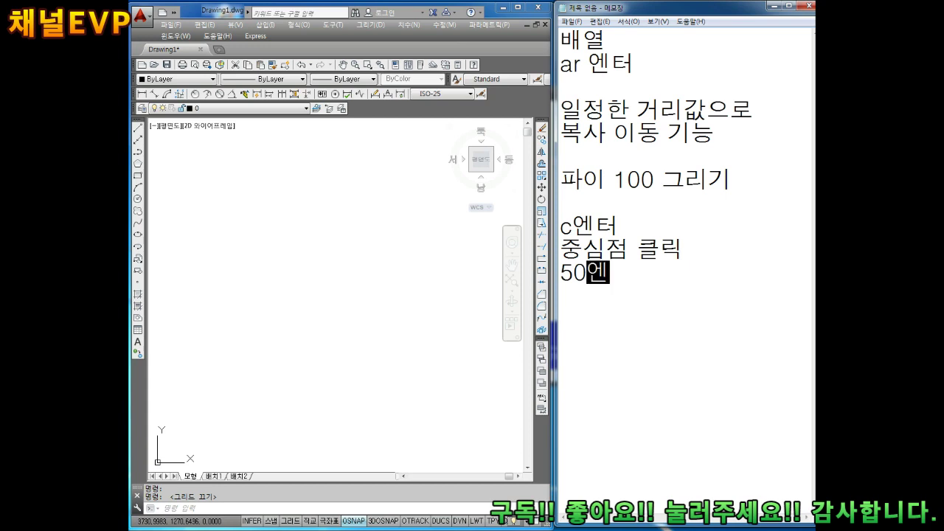
text(터)
key(Return)
Step: Draw a radius-50 circle centred near the middle of the AutoCAD drawing
click(312, 309)
key(Escape)
key(Escape)
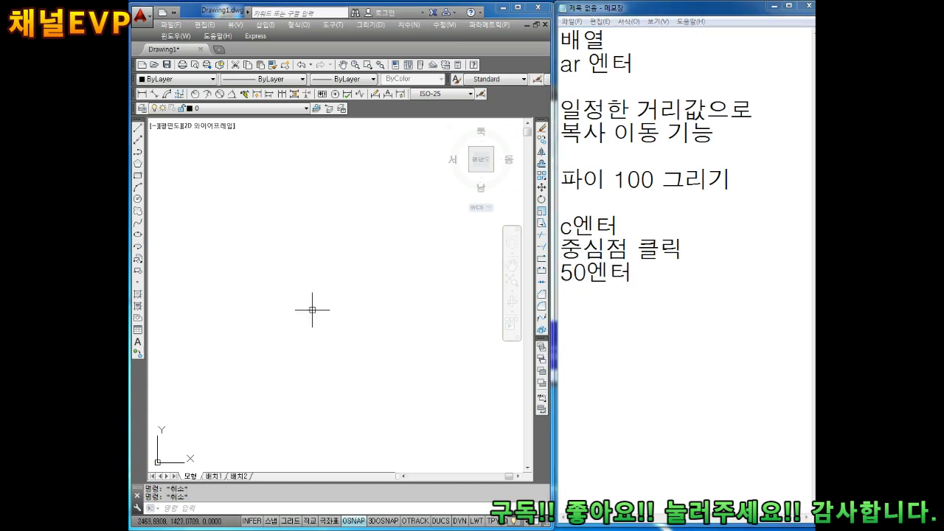
text(c)
key(Return)
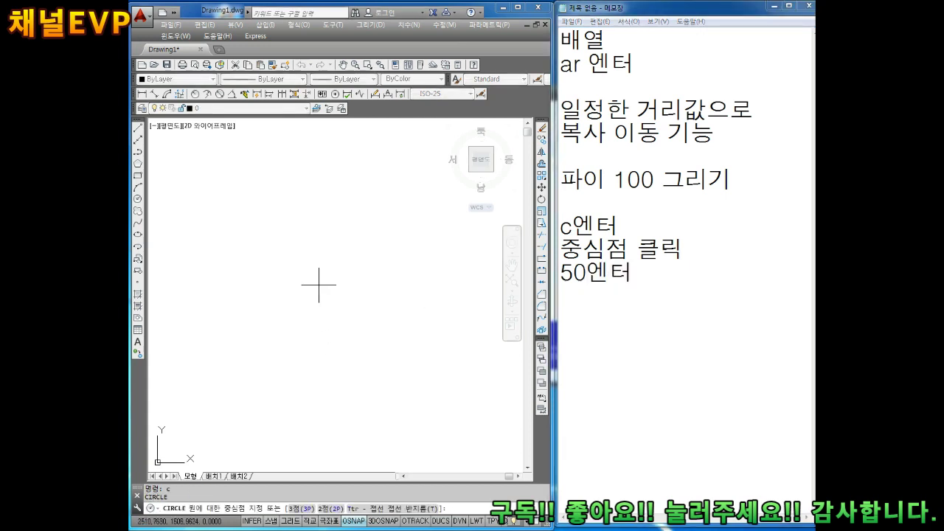
click(320, 284)
text(0)
key(Return)
key(Escape)
key(Escape)
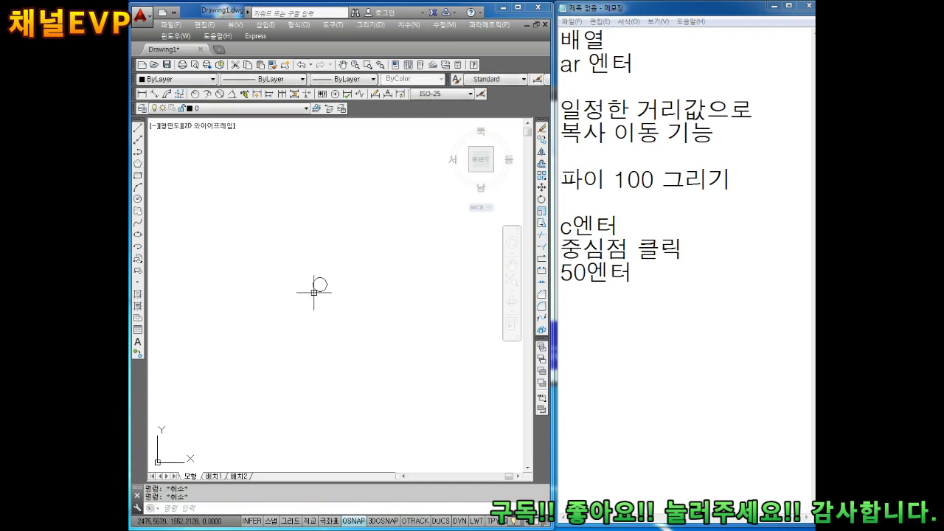
scroll(315, 277, up, 5)
scroll(424, 371, up, 2)
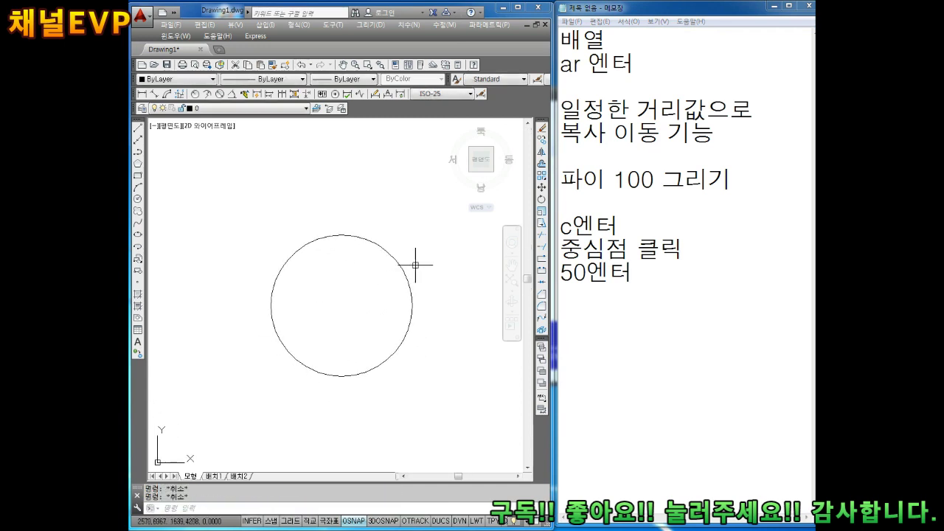
click(596, 295)
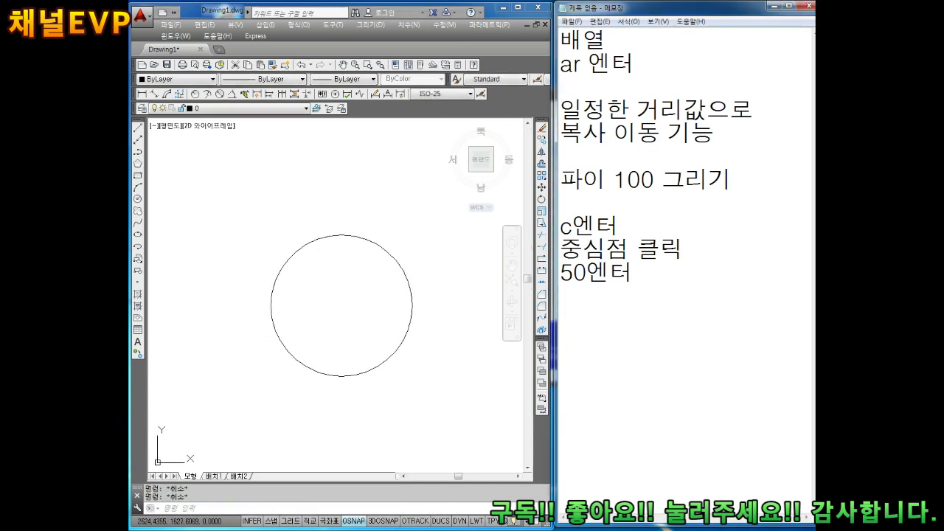
Step: Write '4분점' followed by the 0도 and 90도 angle lines
text(4뷶)
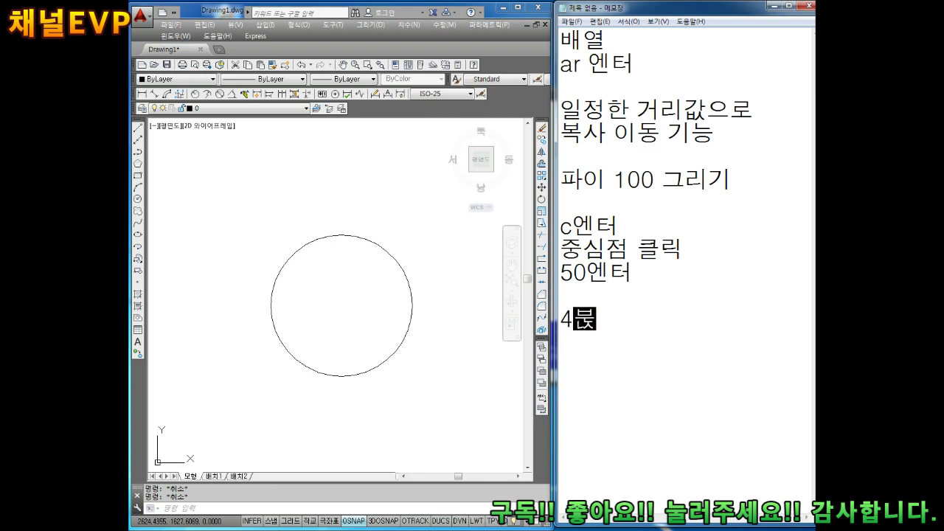
text(점)
key(Return)
key(Return)
text(0)
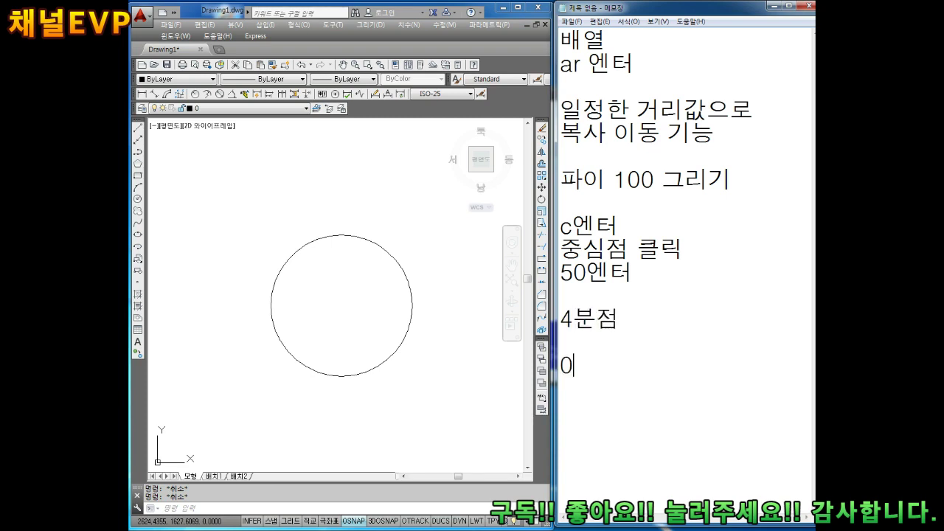
text(도)
key(Return)
text(90ㄷㅎ)
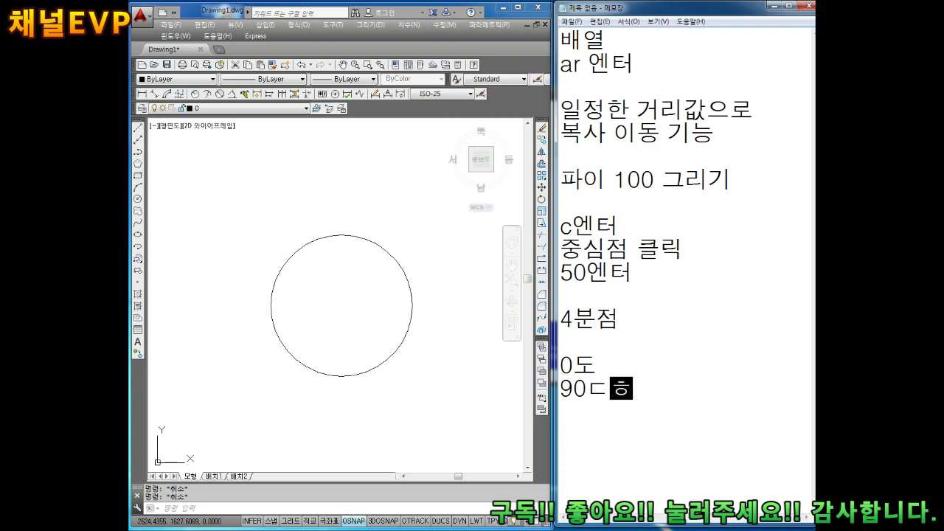
text(도)
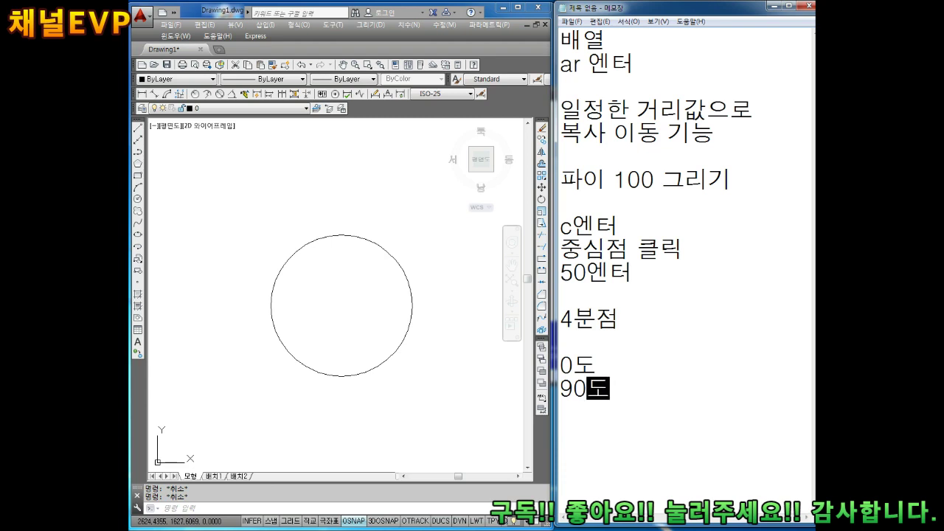
key(Return)
Step: Add 180도 and 270도, then mark the 0도 line with '< 중심점 위치'
text(1)
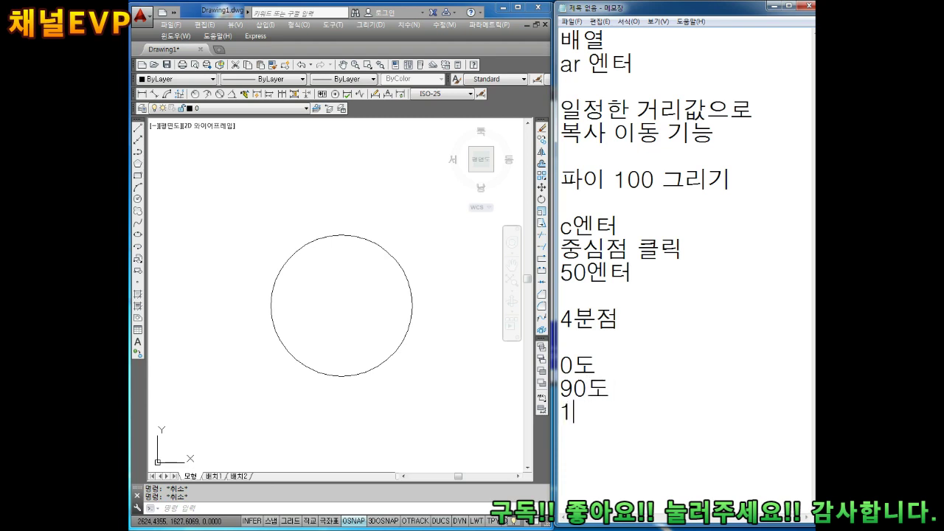
text(80도)
key(Return)
text(2)
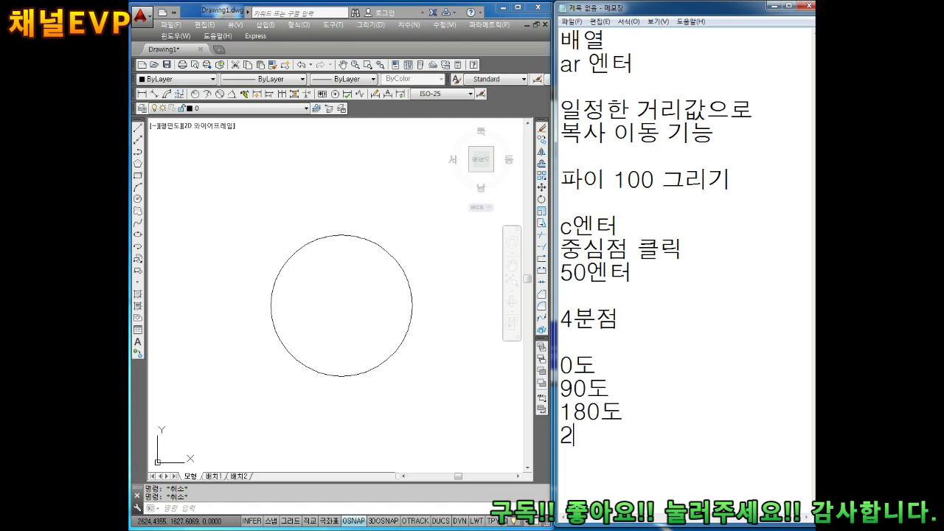
text(70도\)
key(Return)
key(BackSpace)
key(BackSpace)
scroll(595, 299, down, 1)
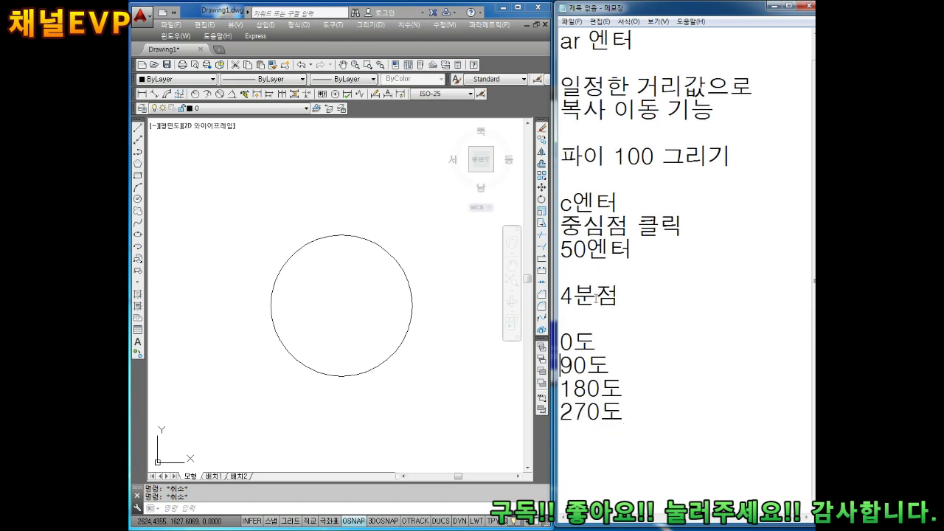
text(<)
text( 중)
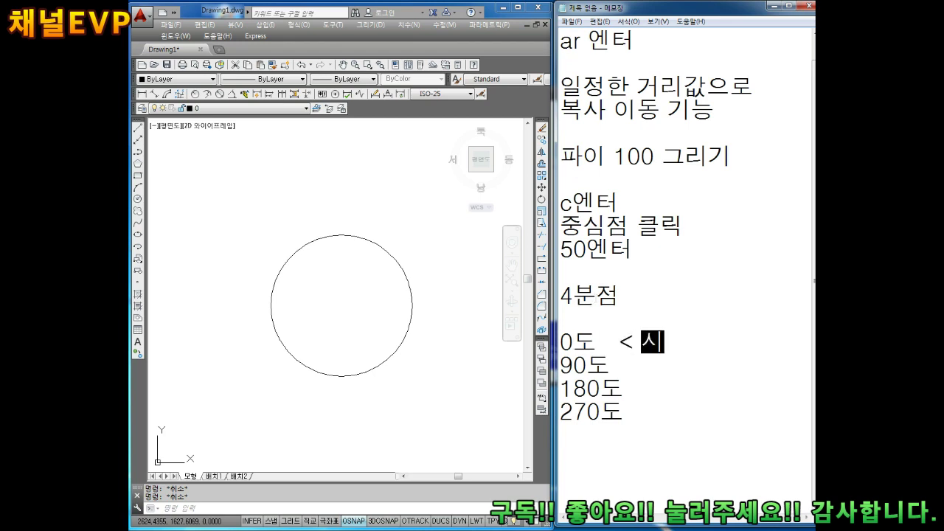
text(심점 )
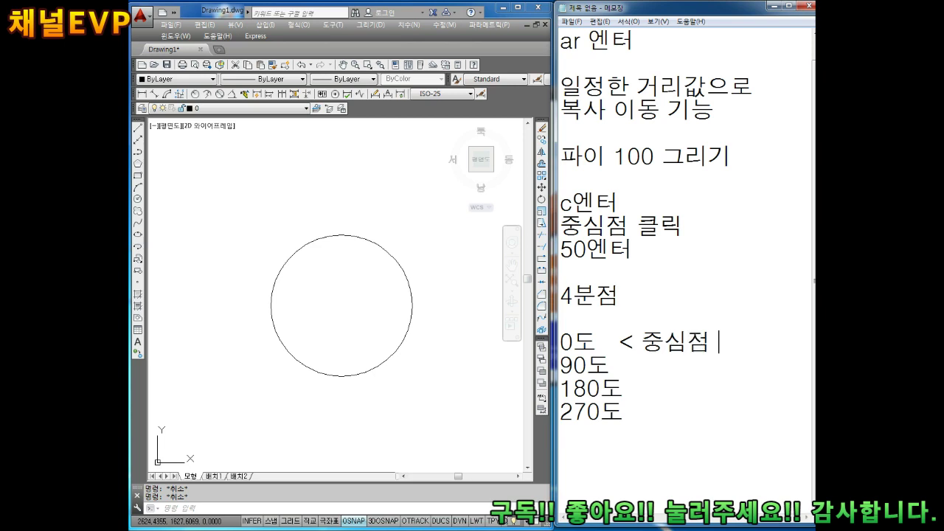
text(위치)
key(Down)
key(Down)
key(Down)
key(Down)
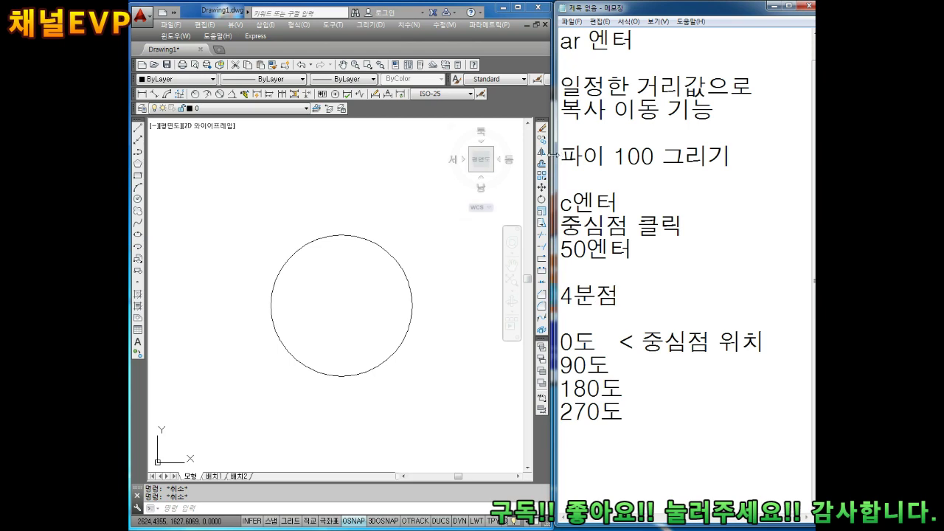
drag(553, 155, 558, 156)
Step: Add a 'c엔터' line below the angle list in the notes
click(669, 435)
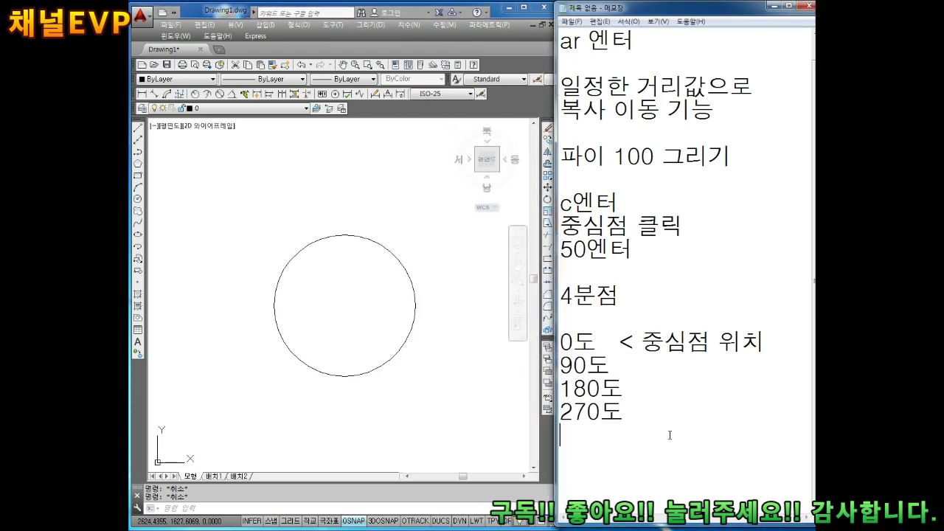
key(Return)
key(Return)
key(Return)
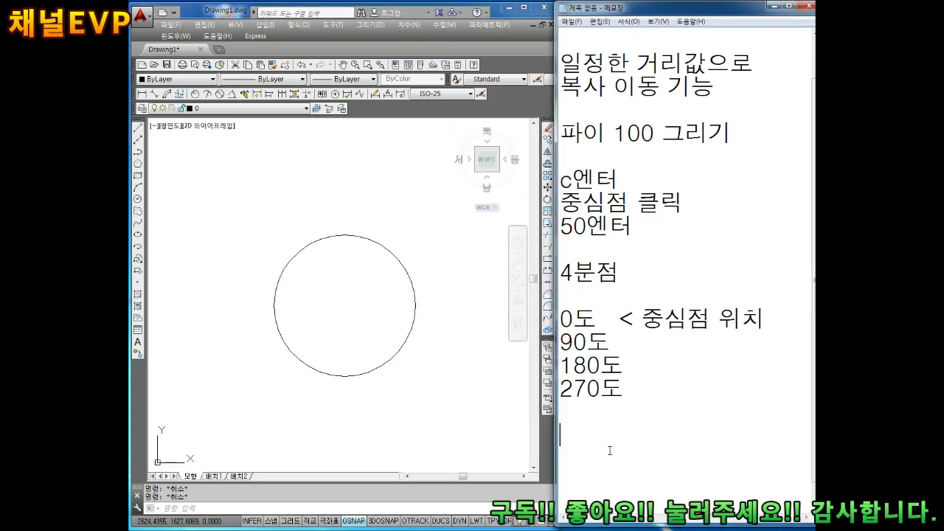
text(c엔터)
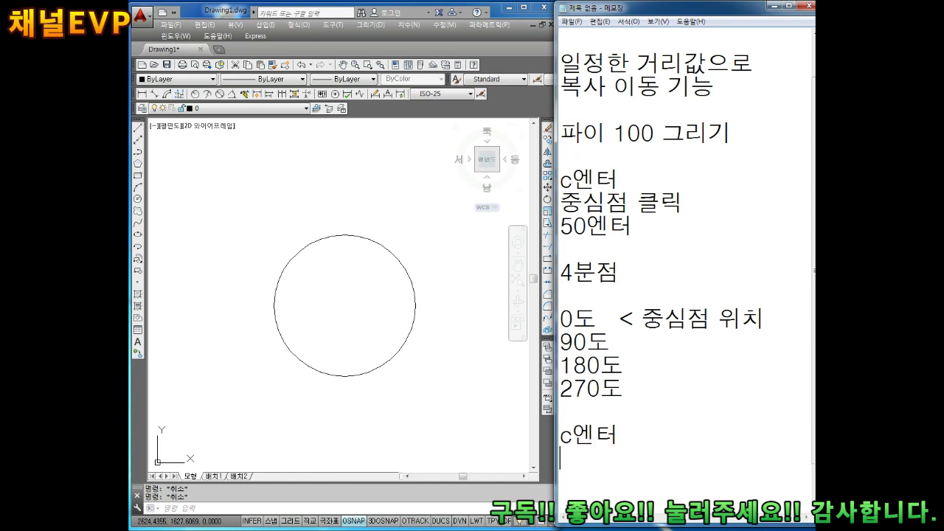
key(Return)
key(BackSpace)
key(BackSpace)
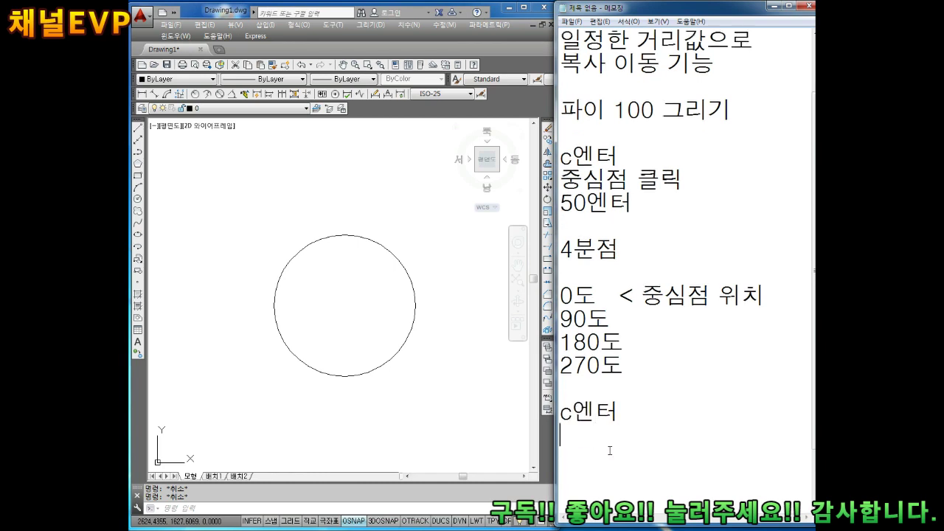
Step: Note '0도 클릭', then pick the radius-50 circle near its 0° point
text(이)
text(eh)
key(BackSpace)
key(BackSpace)
text(eh)
key(BackSpace)
key(BackSpace)
text(도)
key(BackSpace)
key(BackSpace)
text(도 )
text(클릭)
key(Return)
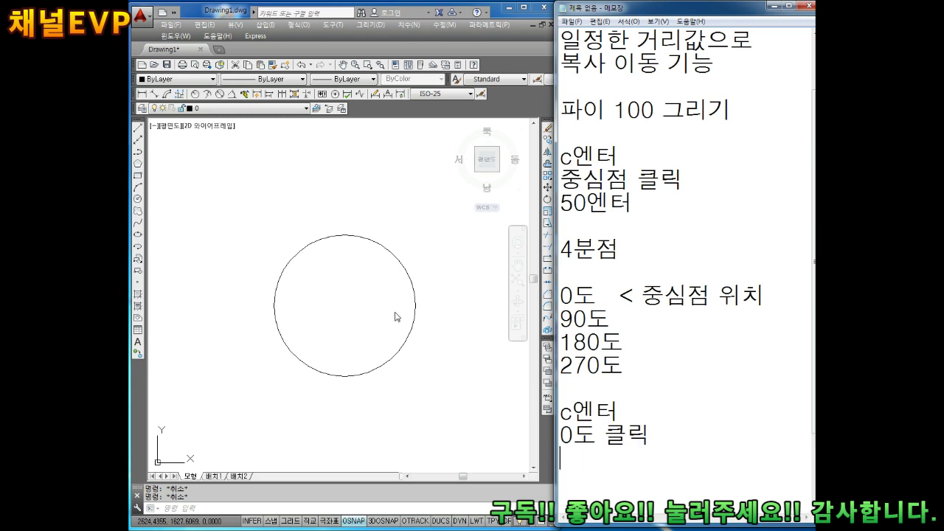
click(395, 314)
click(414, 304)
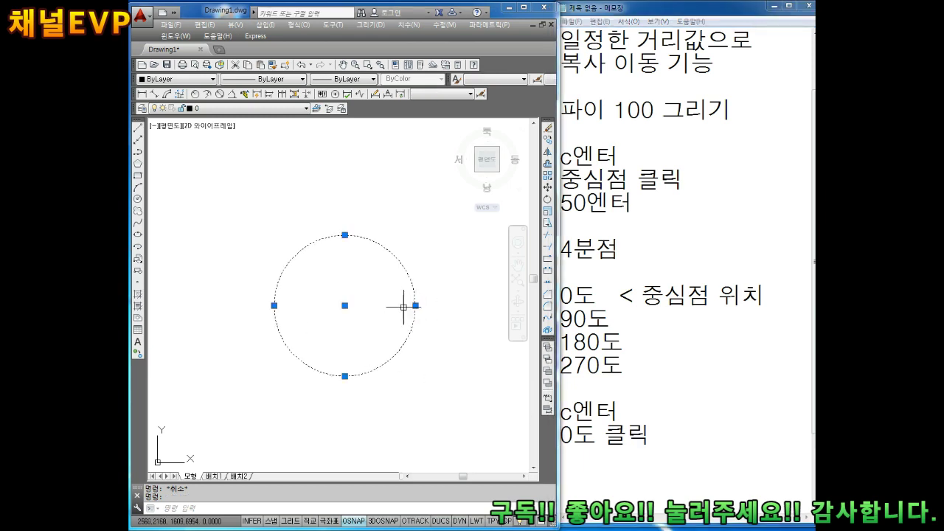
Step: Add a '5엔터' line to the notes
click(641, 499)
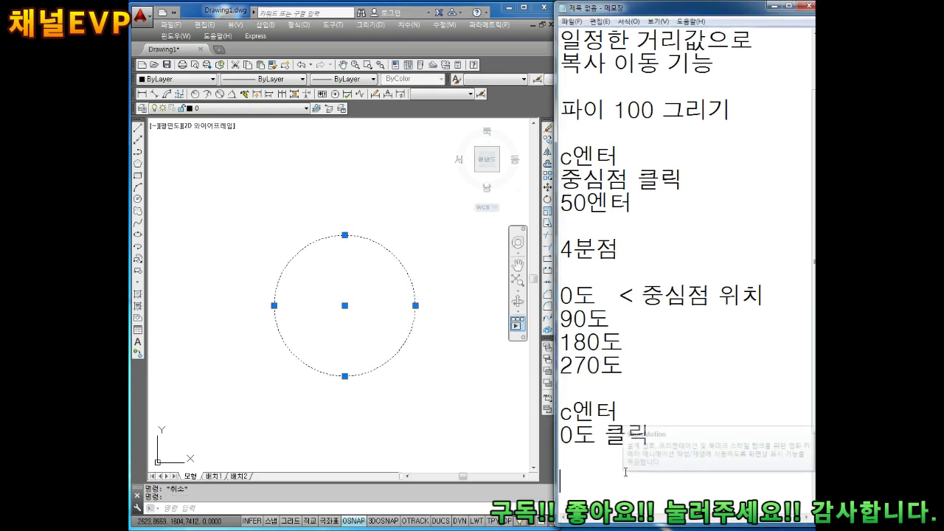
key(Return)
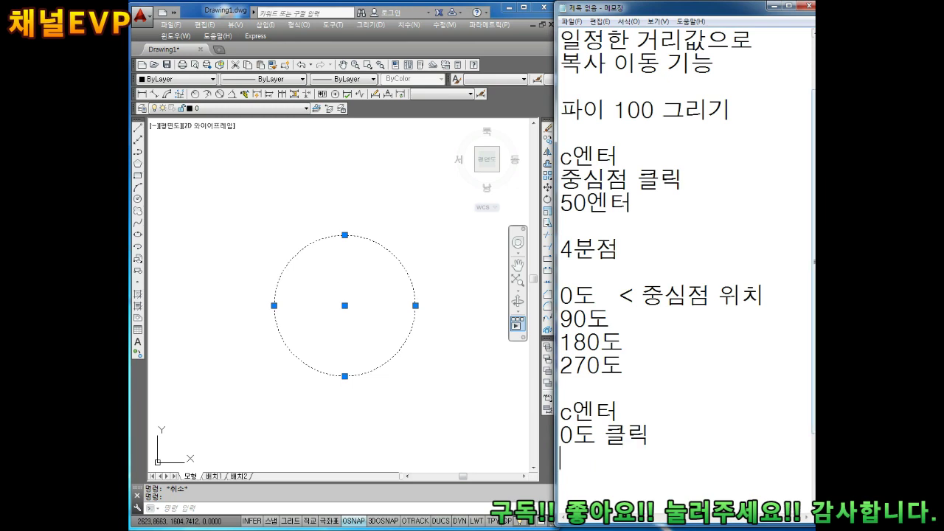
text(5)
text(엔터)
key(Return)
key(Return)
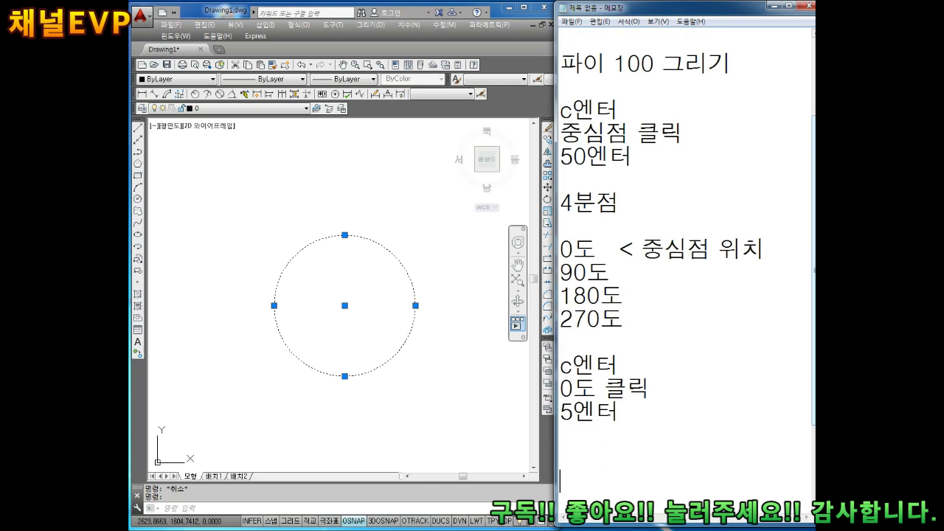
Step: Draw a radius-5 circle centred on the big circle's right quadrant point
click(354, 320)
key(Escape)
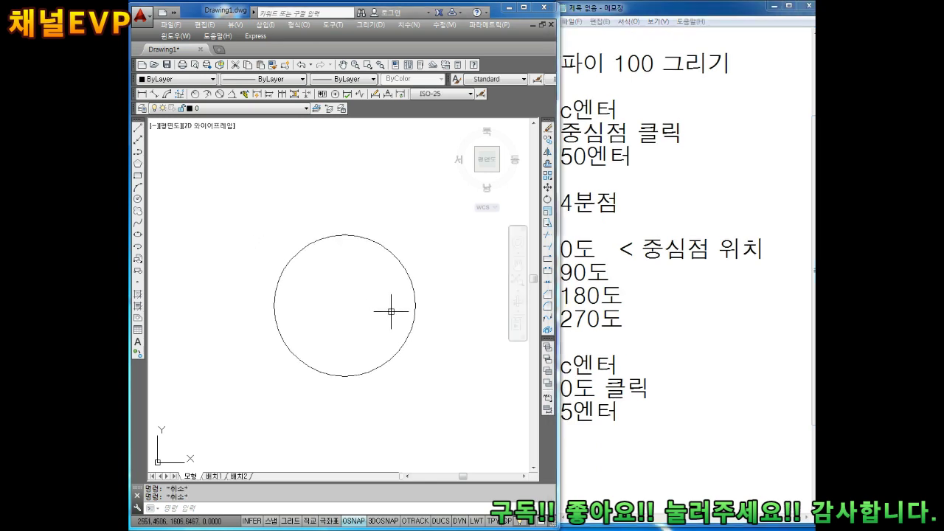
scroll(394, 304, up, 2)
text(c)
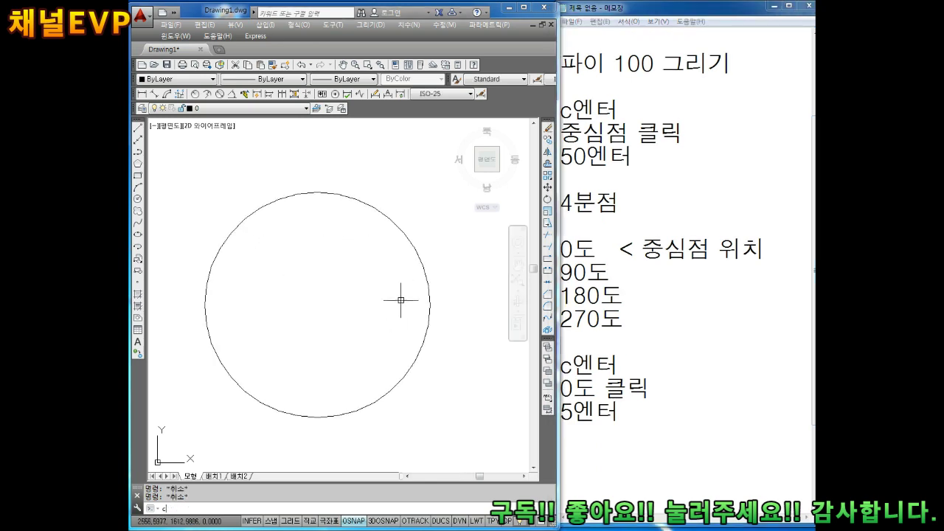
key(Return)
click(430, 304)
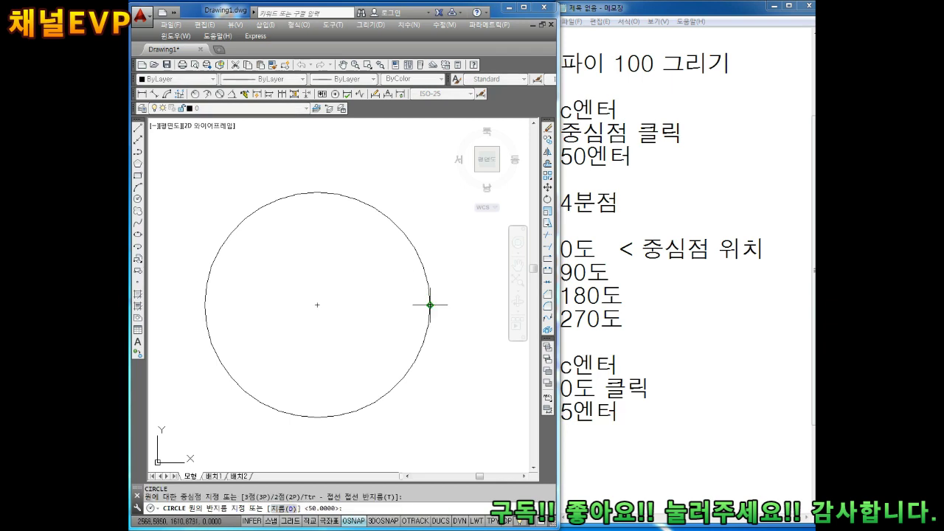
text(5)
key(Return)
key(Escape)
key(Escape)
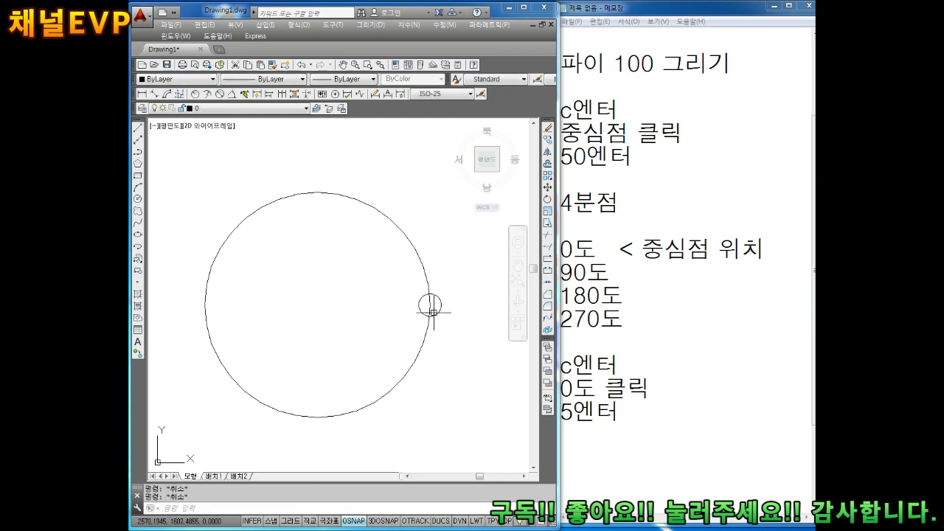
middle_drag(362, 273, 378, 257)
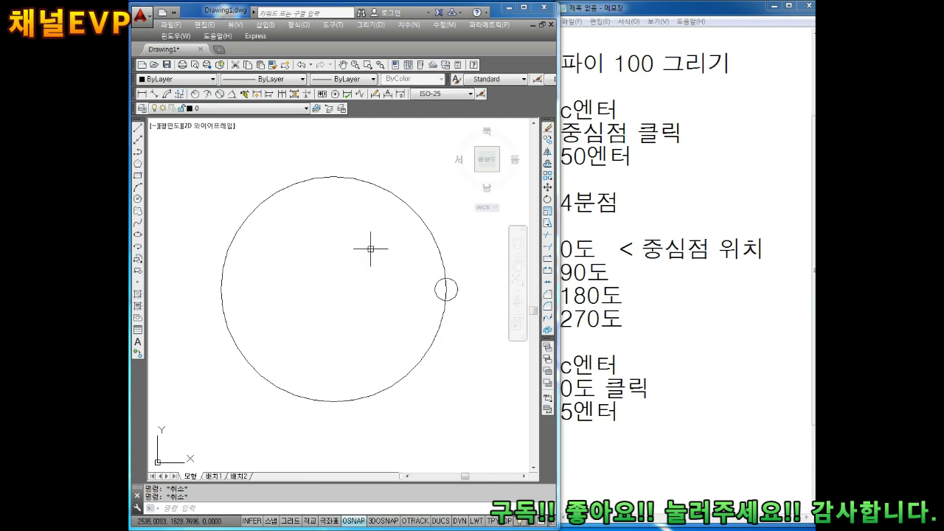
click(679, 442)
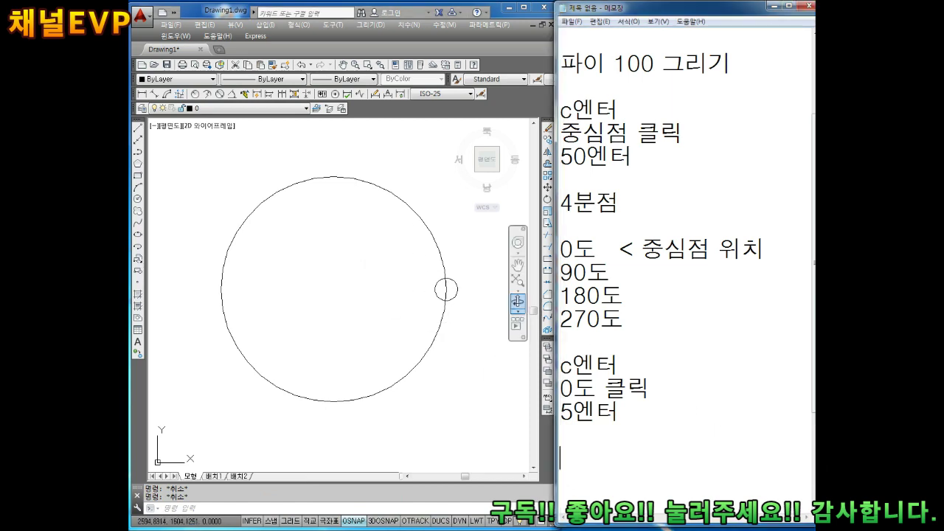
Step: Note 'ar엔터' and start the ARRAY command in AutoCAD
key(Return)
key(Return)
key(Return)
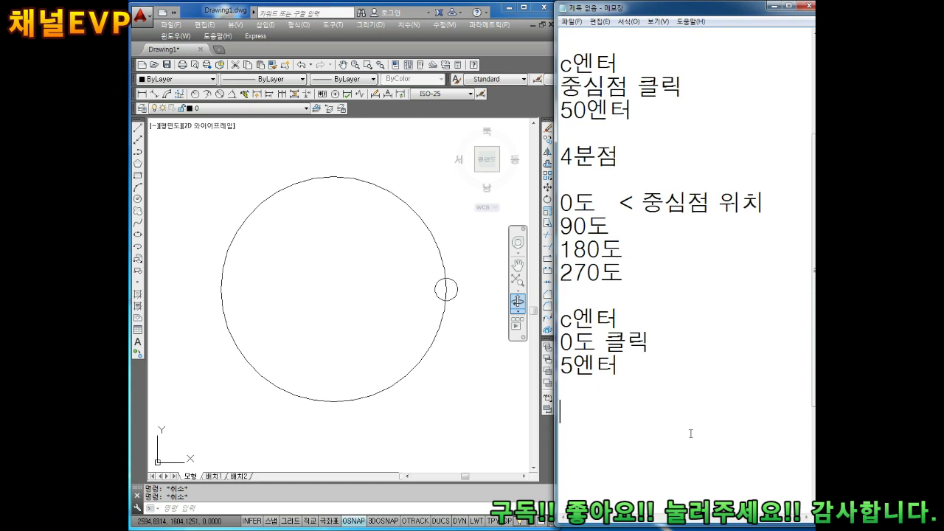
text(ar엔터)
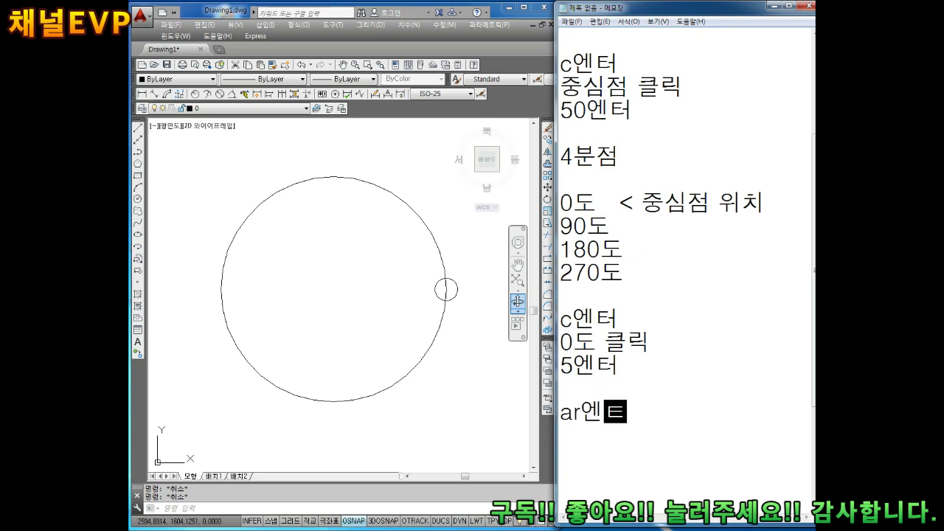
key(Return)
click(421, 427)
text(ar)
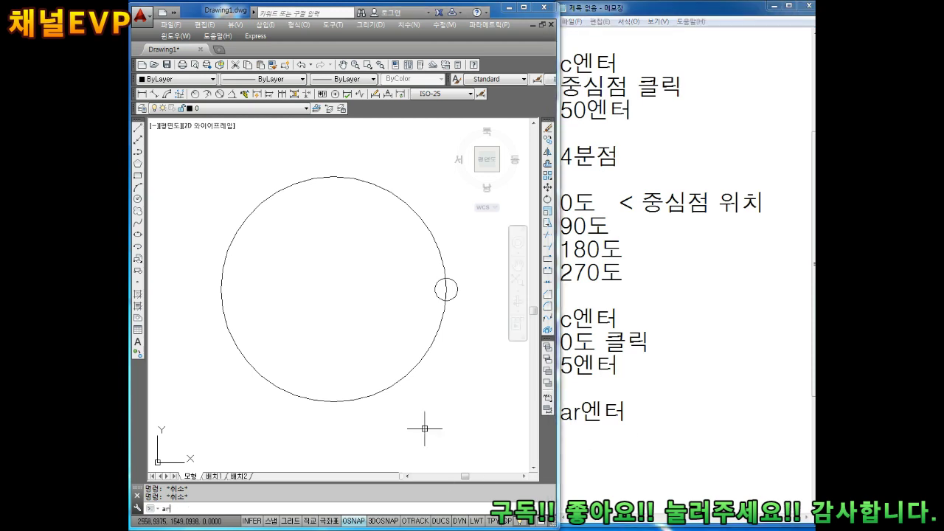
key(Return)
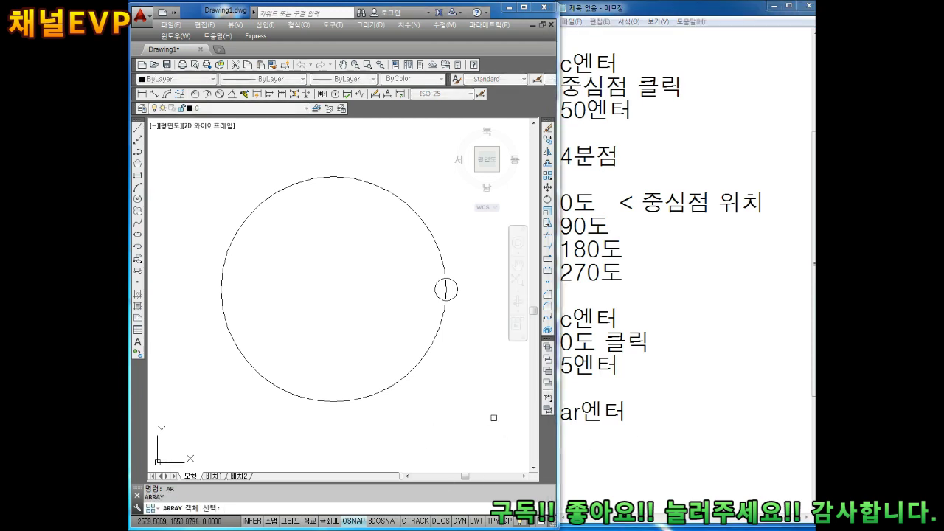
Step: Note '도형클릭 원 10 클릭' as the object-selection step
click(598, 441)
text(ㅔ)
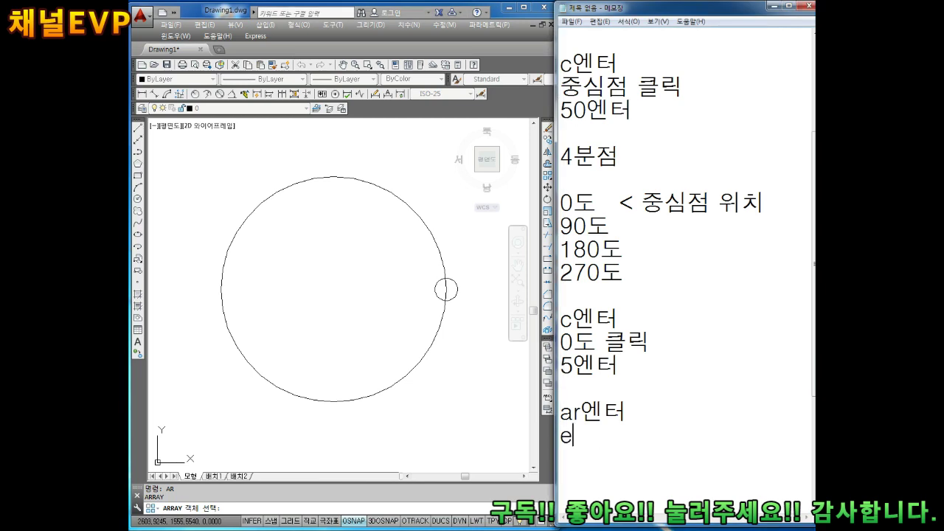
key(BackSpace)
text(ㅔ)
key(BackSpace)
key(BackSpace)
text(도형클르ㄱ)
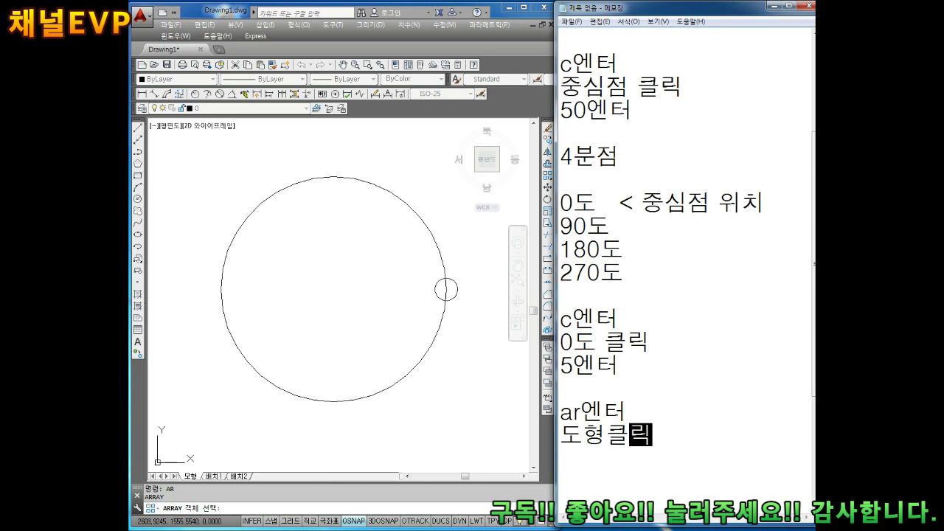
text( 10 원)
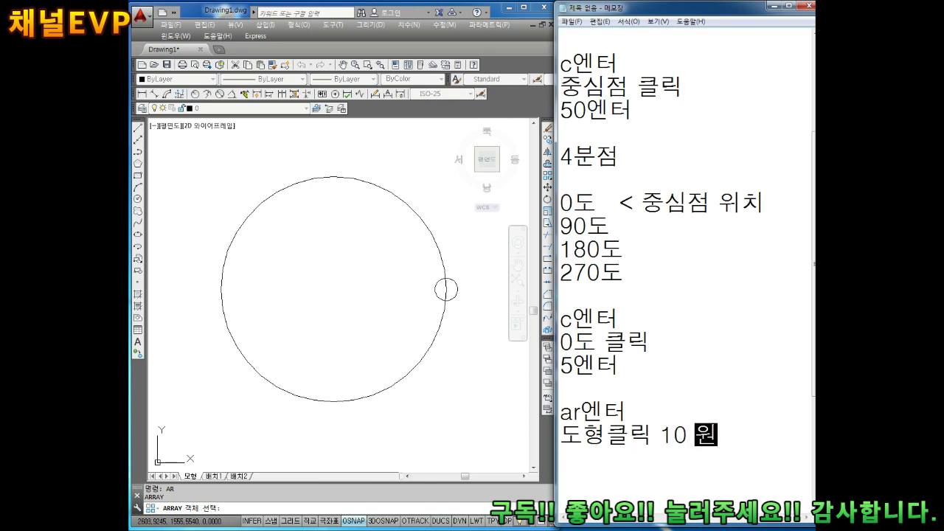
key(Return)
key(BackSpace)
key(BackSpace)
key(BackSpace)
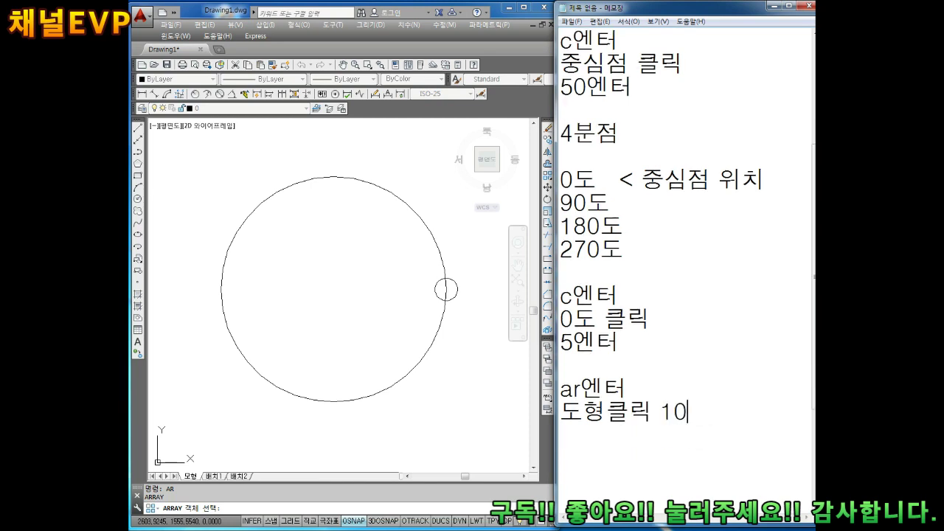
key(BackSpace)
key(BackSpace)
text(원)
text( 10 클릭)
key(Return)
key(Return)
key(Return)
key(Return)
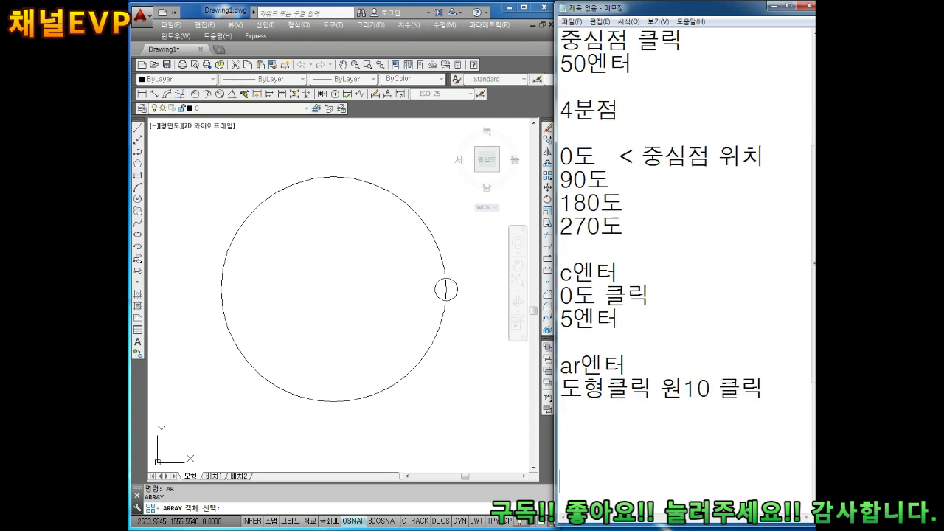
Step: Select the small circle for the array, then note '엔터' and 'po엔터(원형)'
click(318, 344)
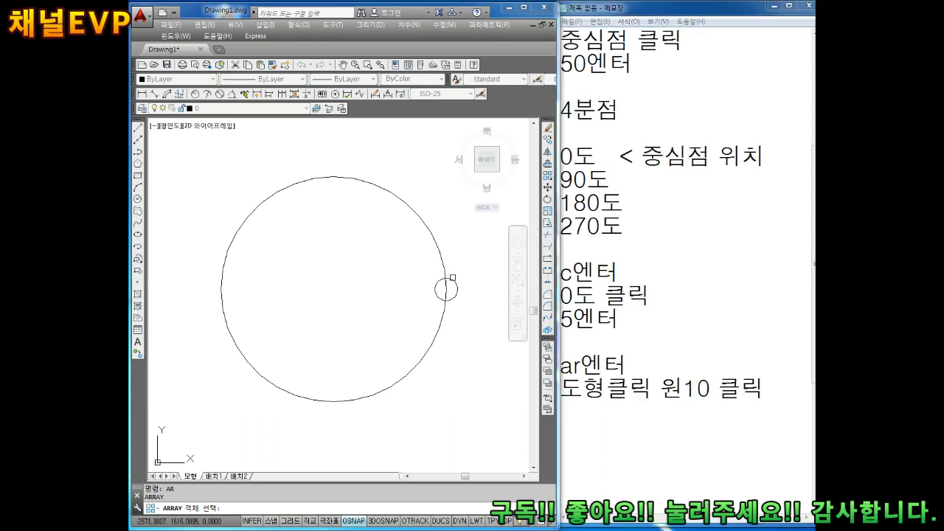
click(453, 281)
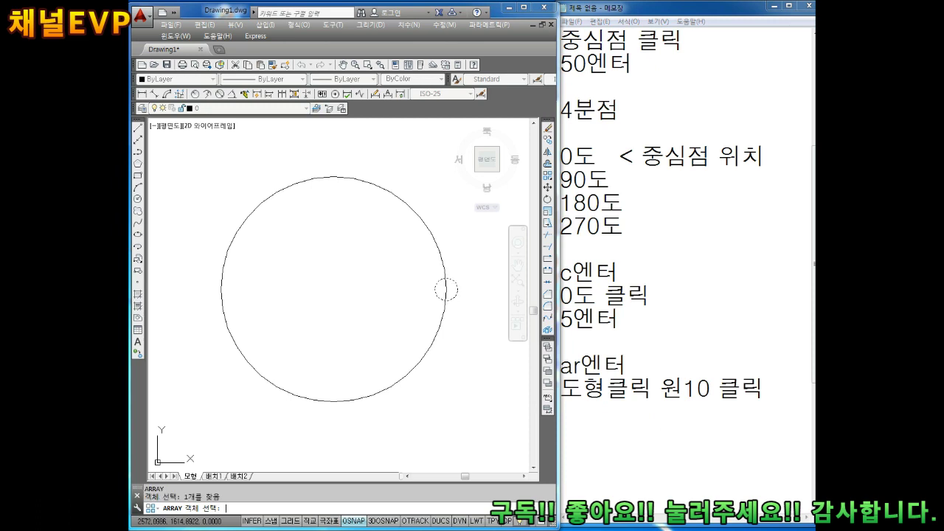
key(Return)
click(565, 408)
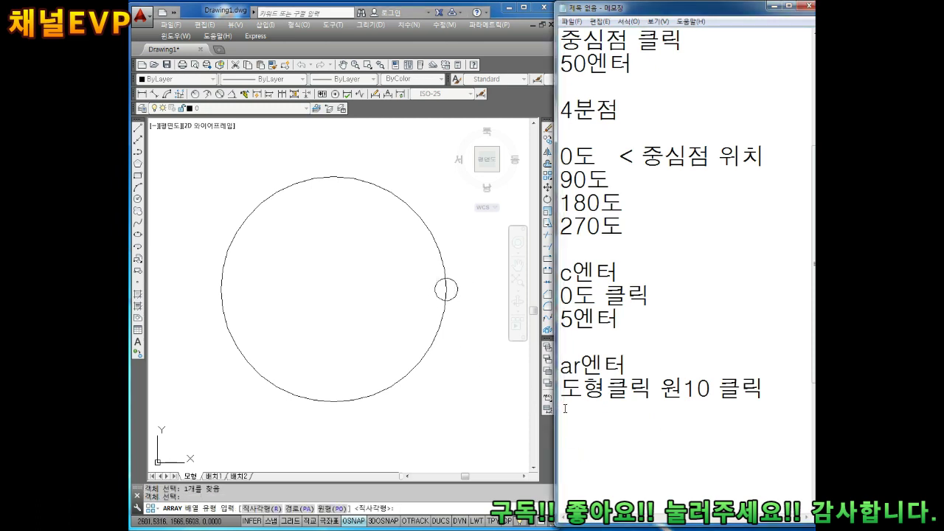
text(엔터)
key(Return)
key(Return)
key(Return)
key(Return)
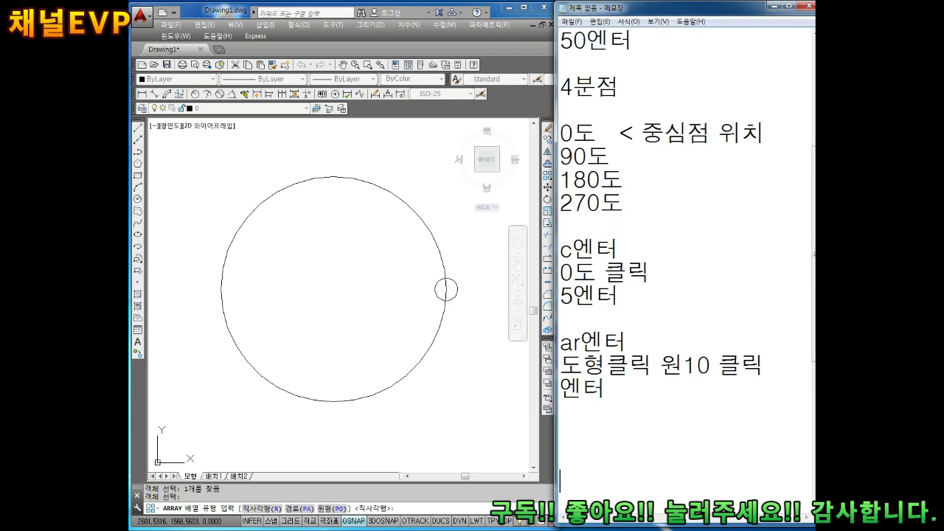
key(Return)
key(Return)
key(Return)
key(Return)
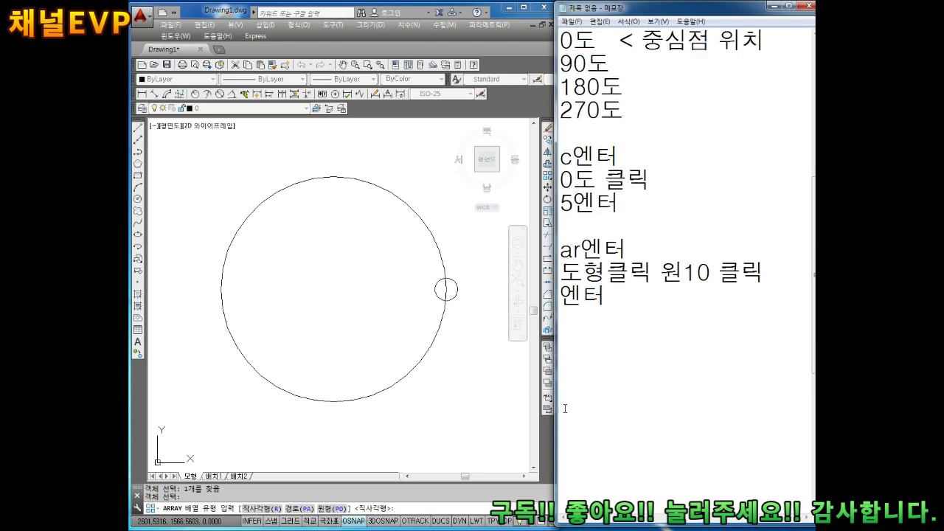
text(p)
text(o엔)
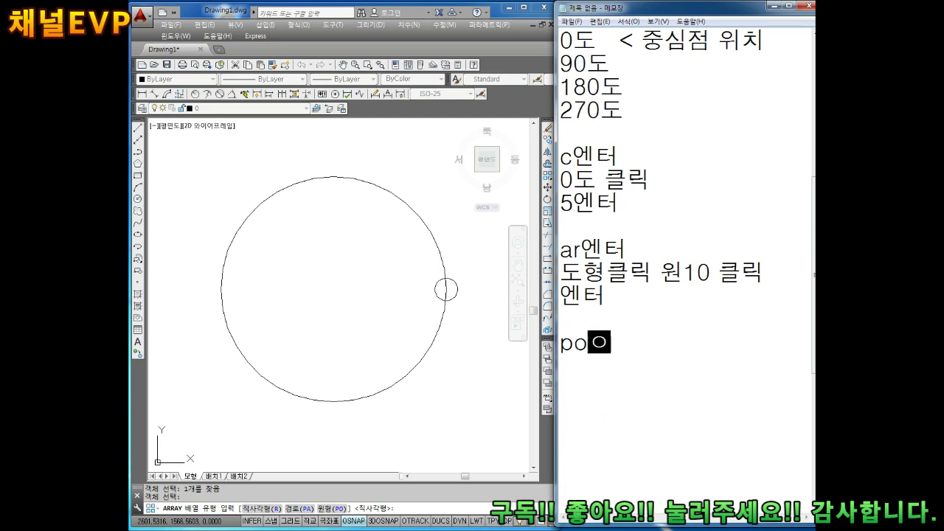
text(터)
text((원)
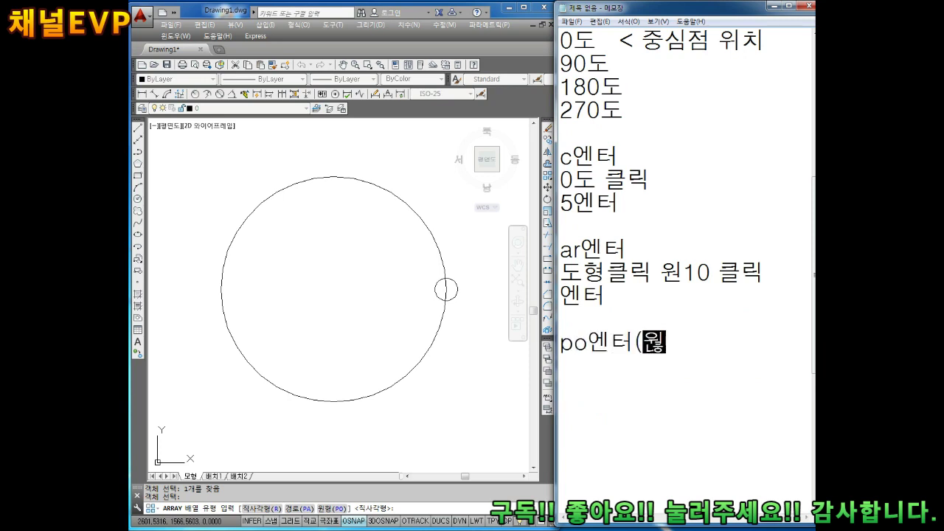
text(형))
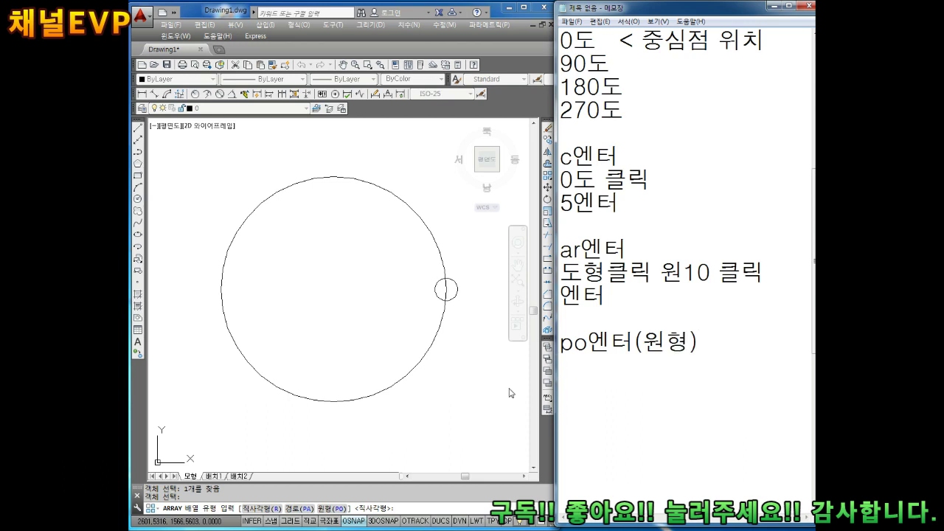
Step: Choose a polar array, note '중심점클릭' and '중심 클릭', and pick the large circle's centre
click(417, 342)
text(po)
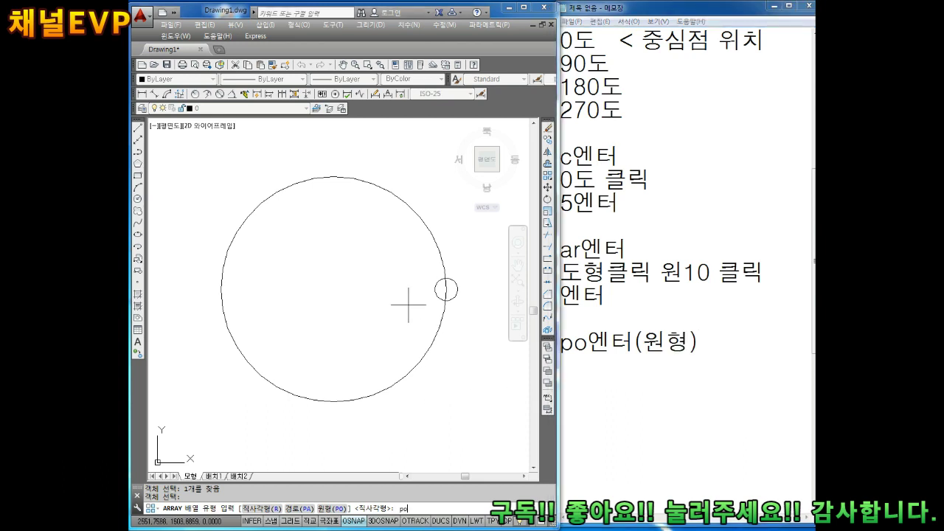
key(Return)
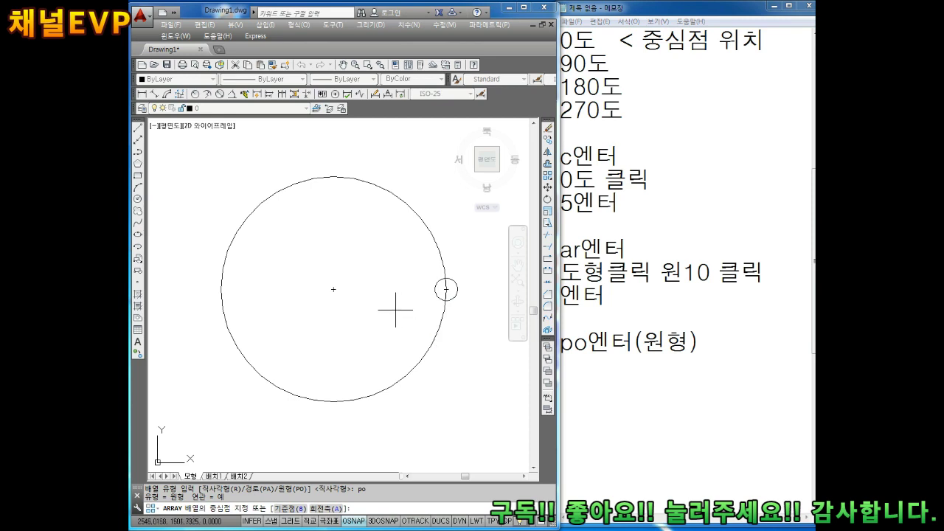
click(597, 369)
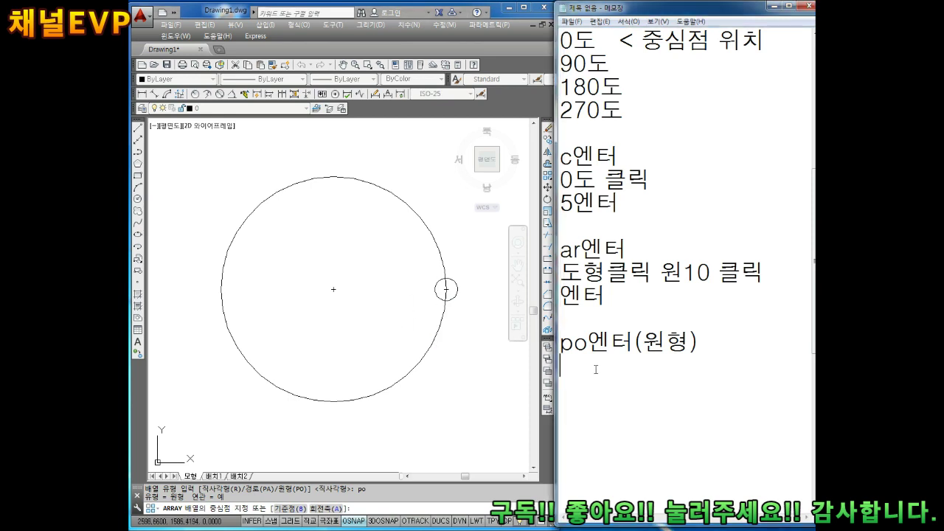
text(중)
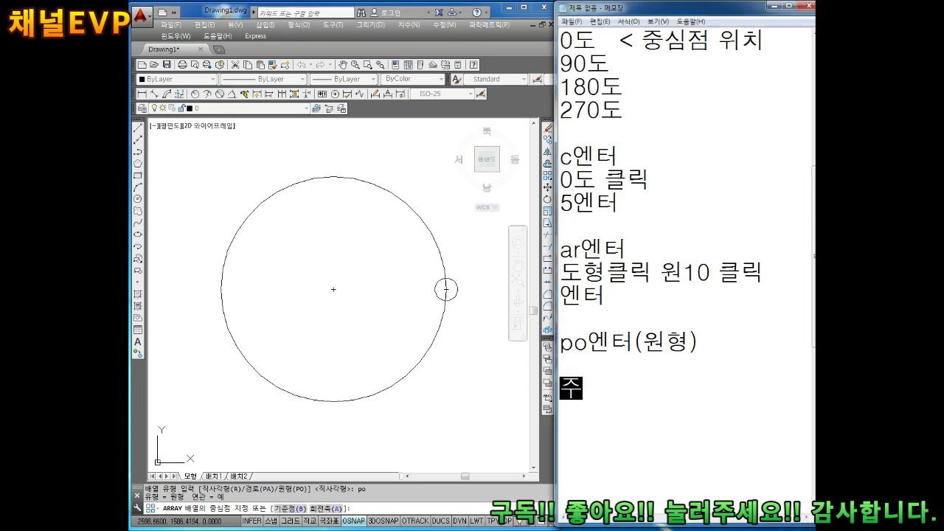
text(심점클릭)
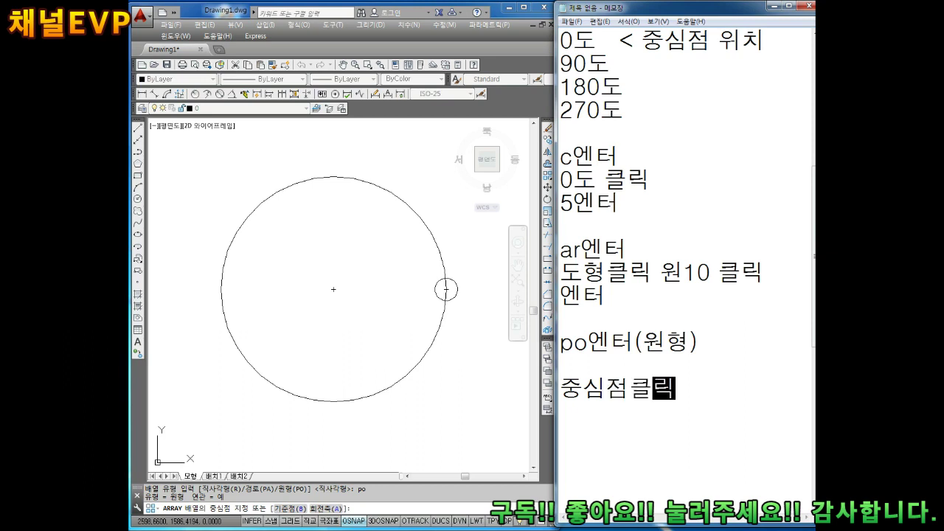
key(Return)
text(100)
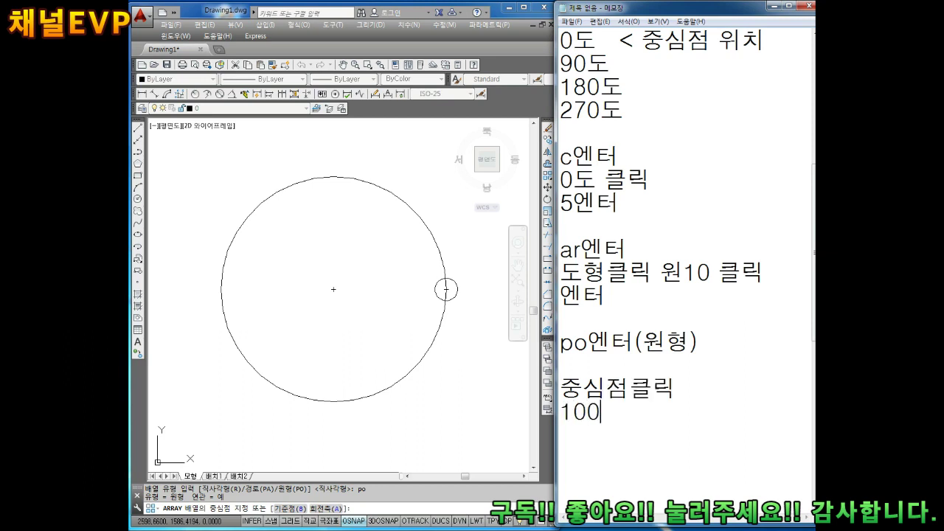
text( 중심)
text( 클)
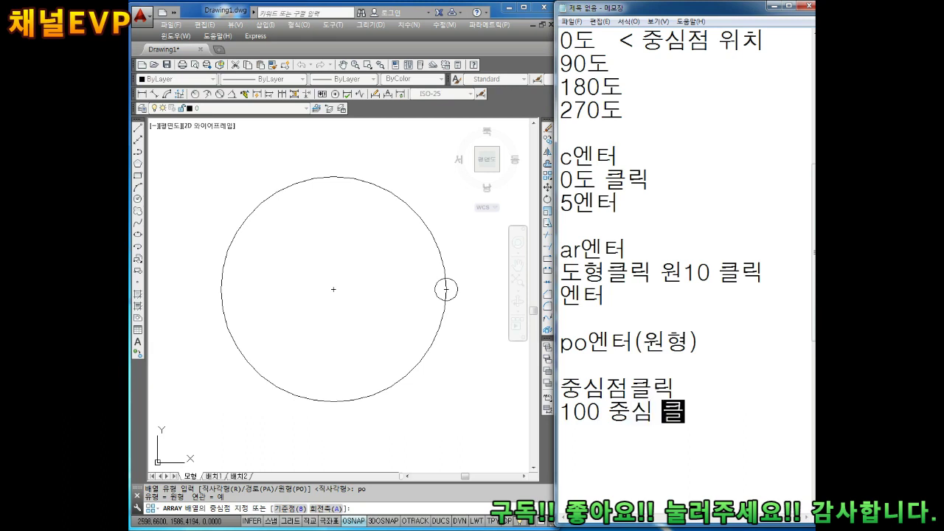
text(릭)
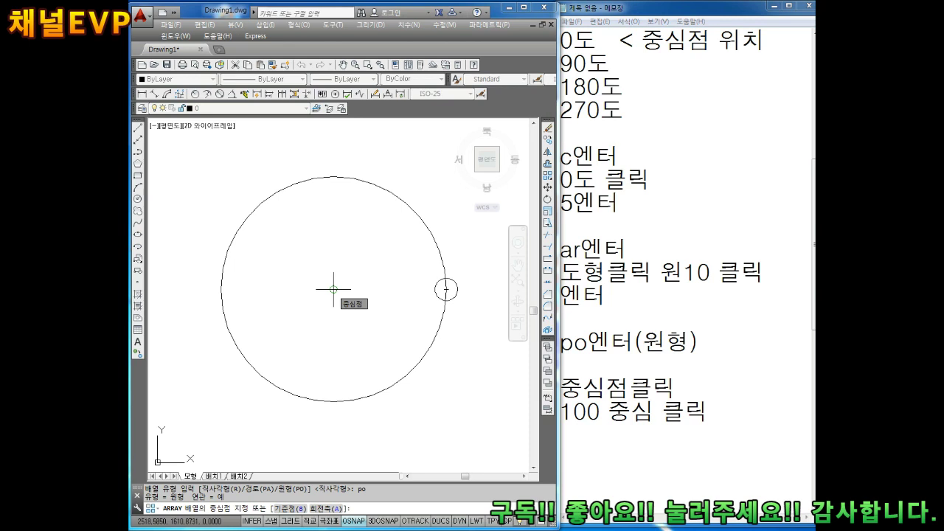
click(333, 289)
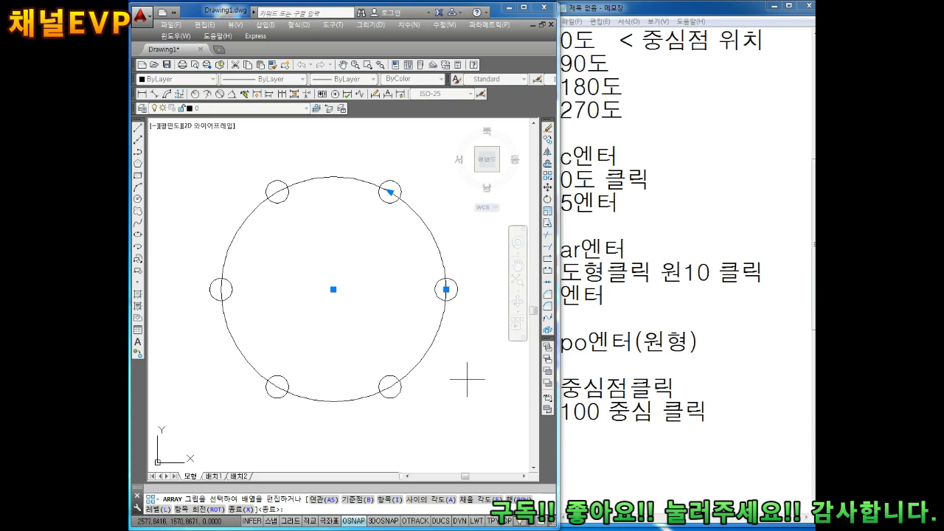
click(613, 438)
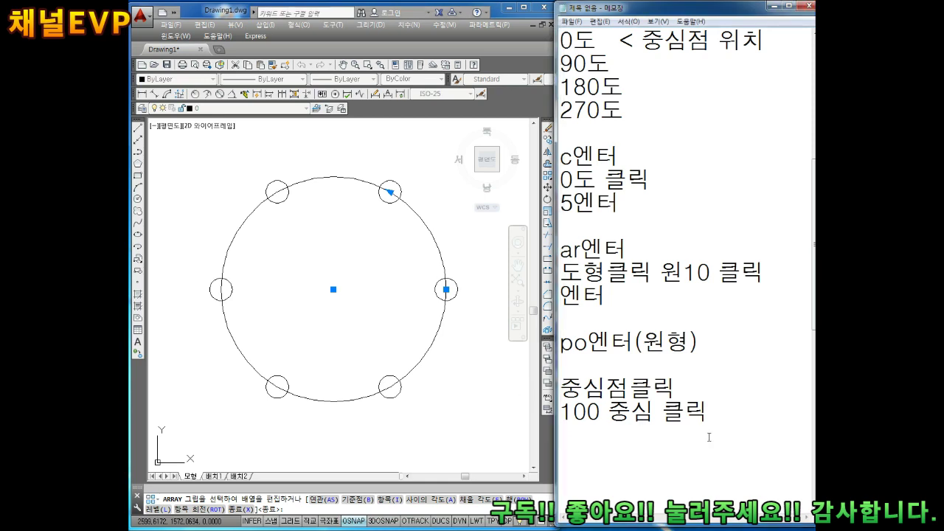
key(Return)
key(Return)
key(Return)
key(Return)
key(Return)
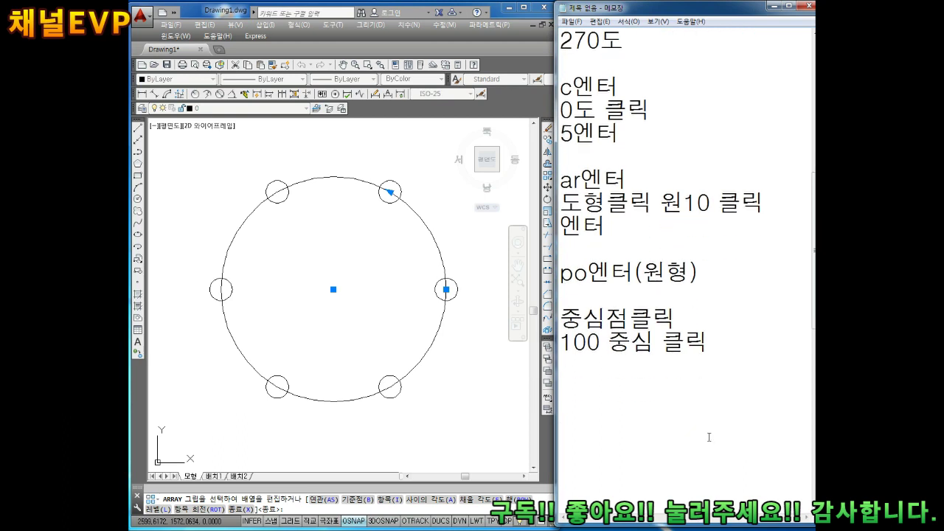
key(BackSpace)
key(BackSpace)
text(l엔ㅌ)
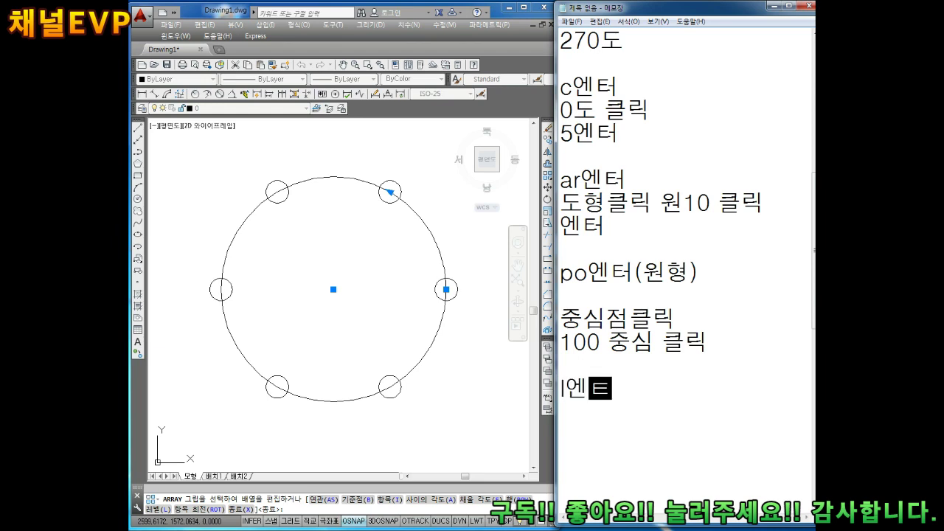
text(터(항모)
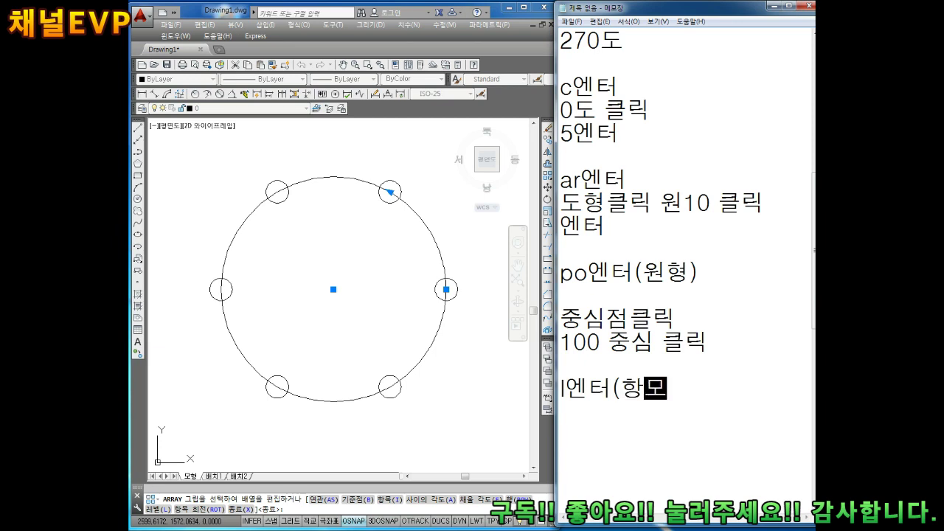
text(ㄱ))
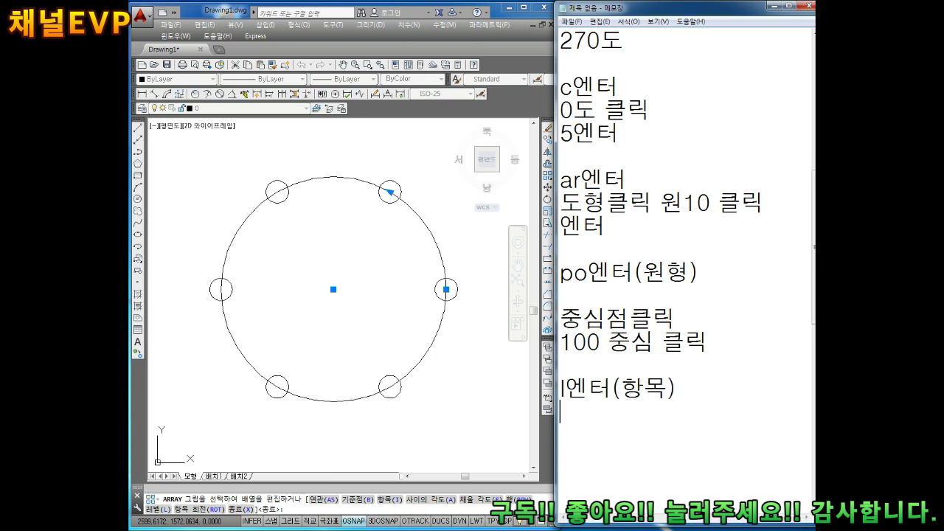
text(8)
text(엔터)
key(Return)
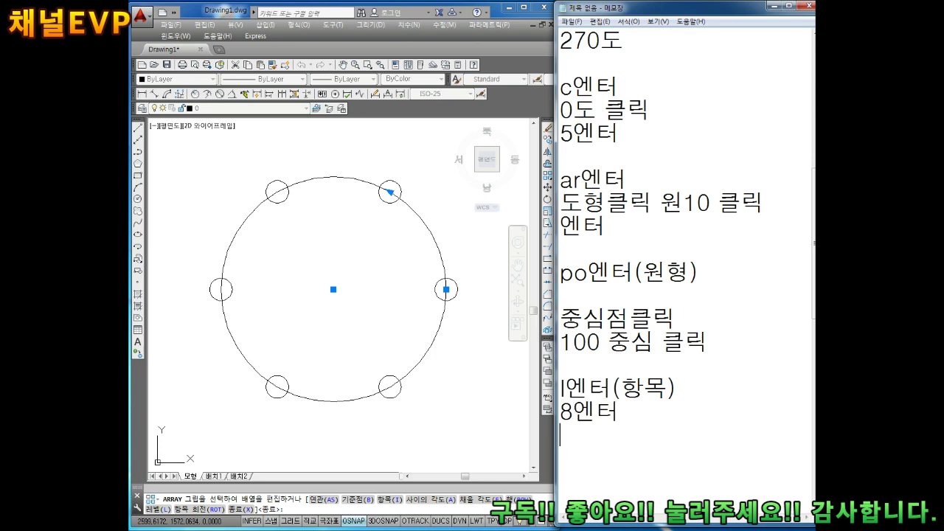
click(455, 400)
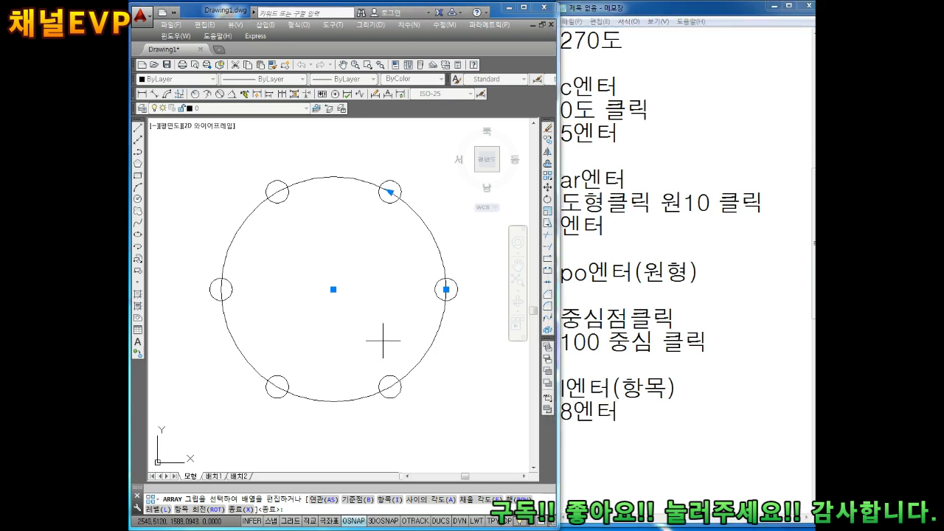
click(349, 509)
text(I)
Step: Choose the array's item-count option and note 'I엔터' and '12' in Notepad
key(Return)
text(8)
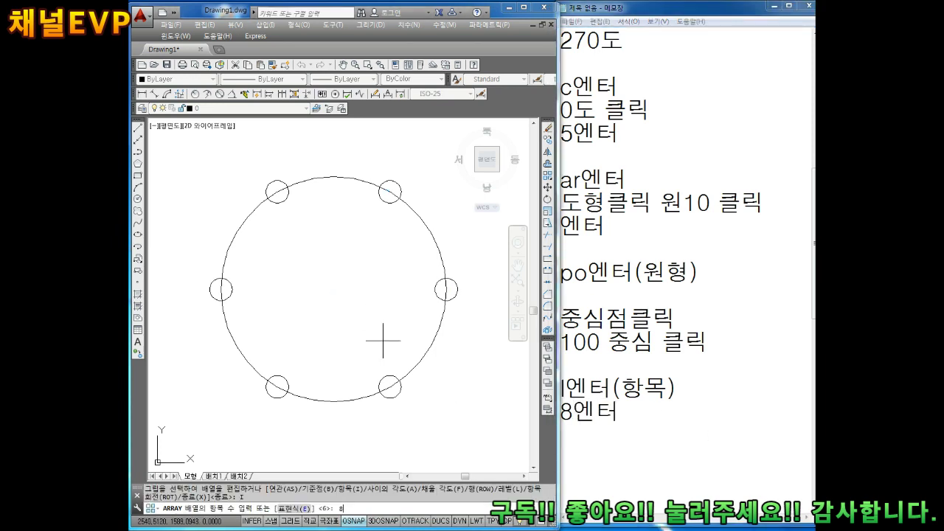
key(Return)
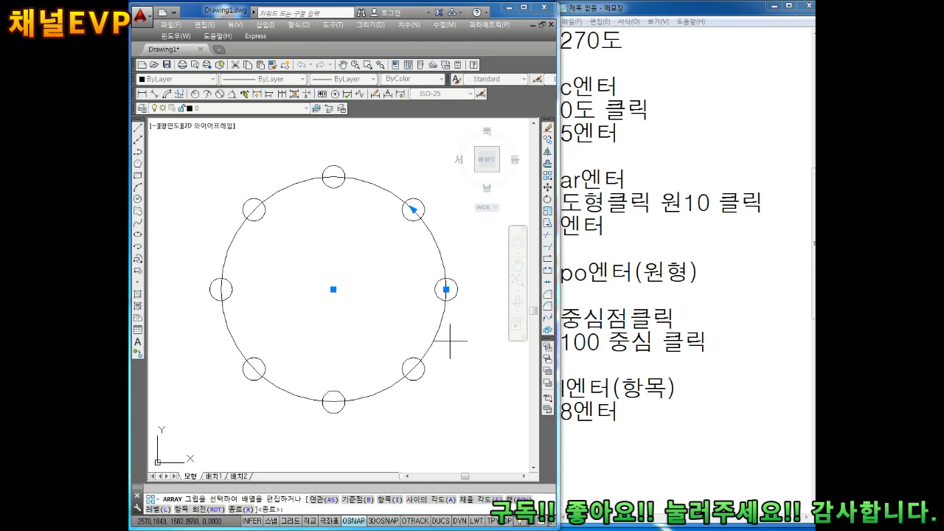
click(630, 446)
text(1)
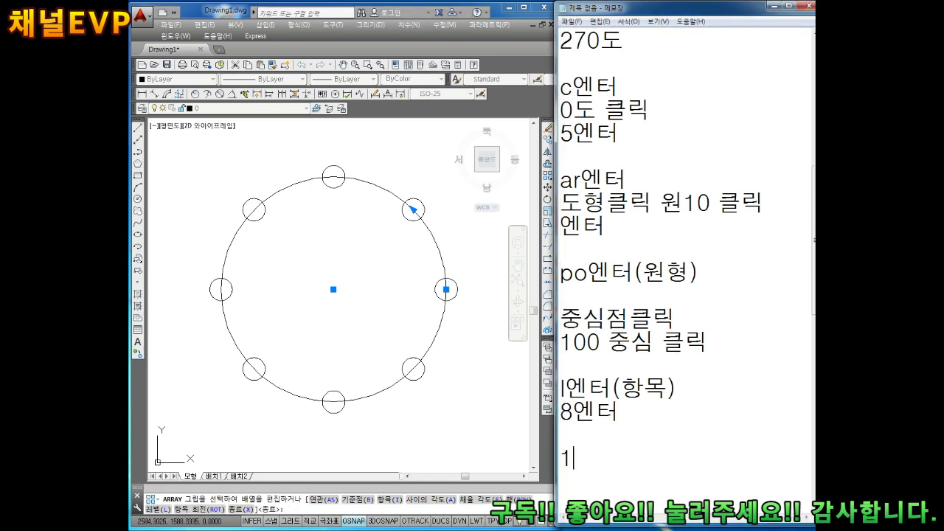
key(BackSpace)
text(ㅇ)
key(BackSpace)
text(l)
key(Return)
text(엔터)
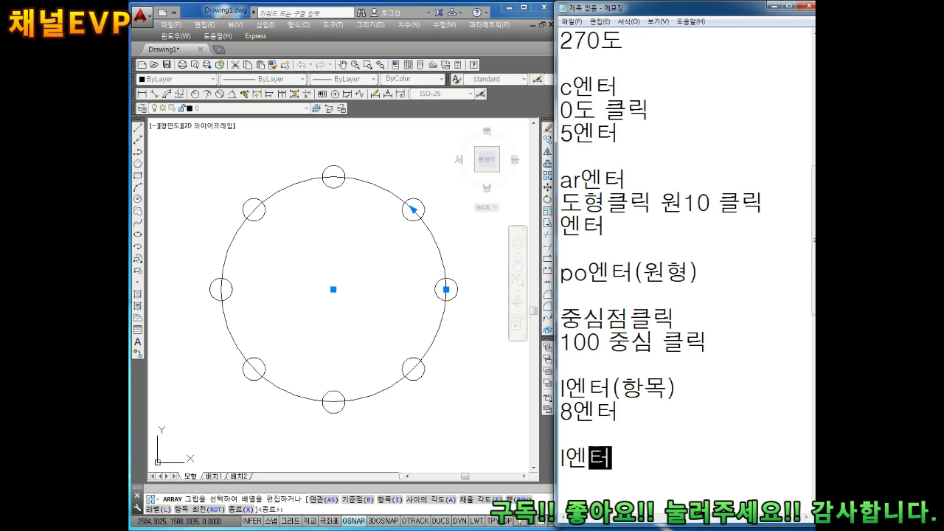
key(Return)
text(12)
key(Return)
Step: Set the polar array's item count to 12 in AutoCAD
key(Return)
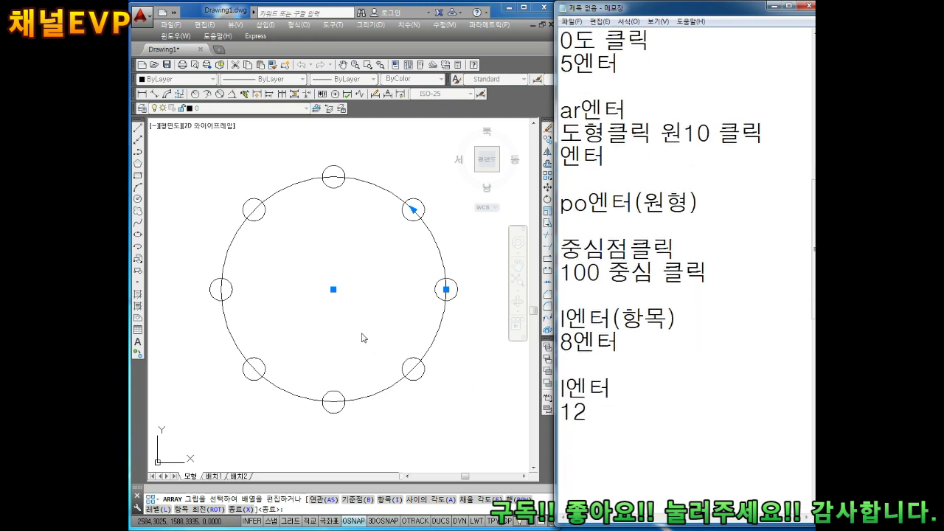
click(362, 333)
text(I)
key(Return)
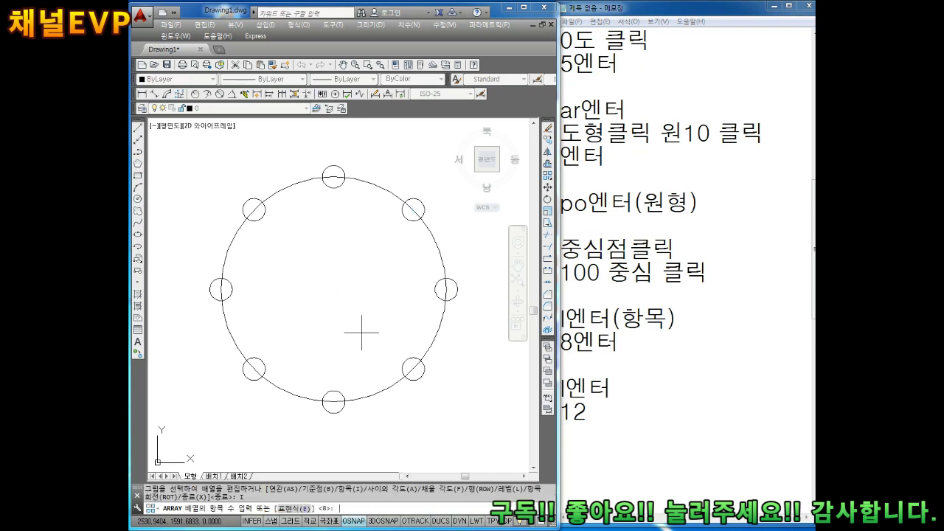
text(12)
key(Return)
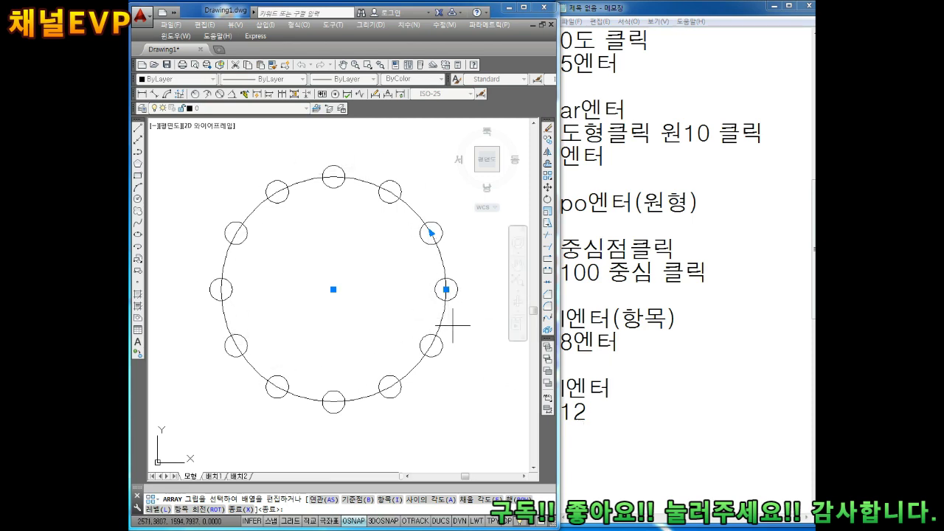
Step: Add an 'F엔터' line to the notes for the upcoming fill-angle change
click(599, 443)
key(Return)
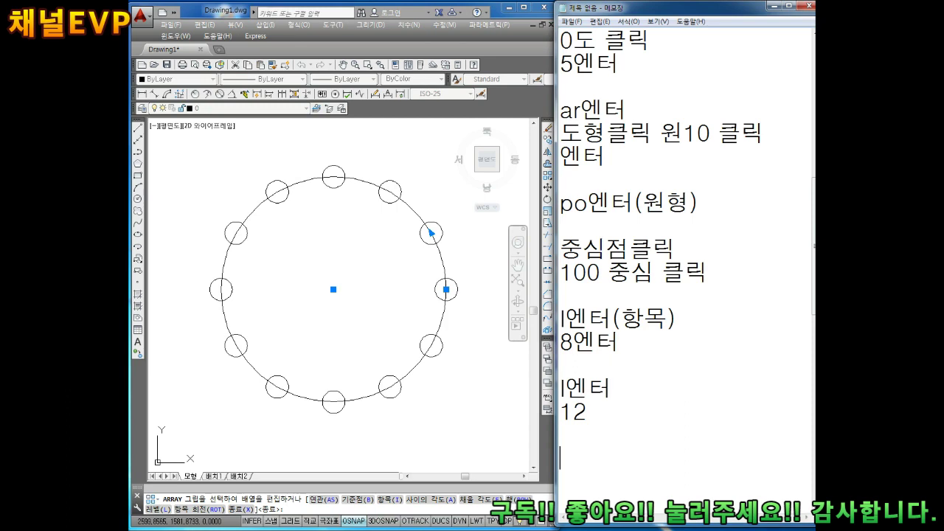
scroll(606, 433, down, 1)
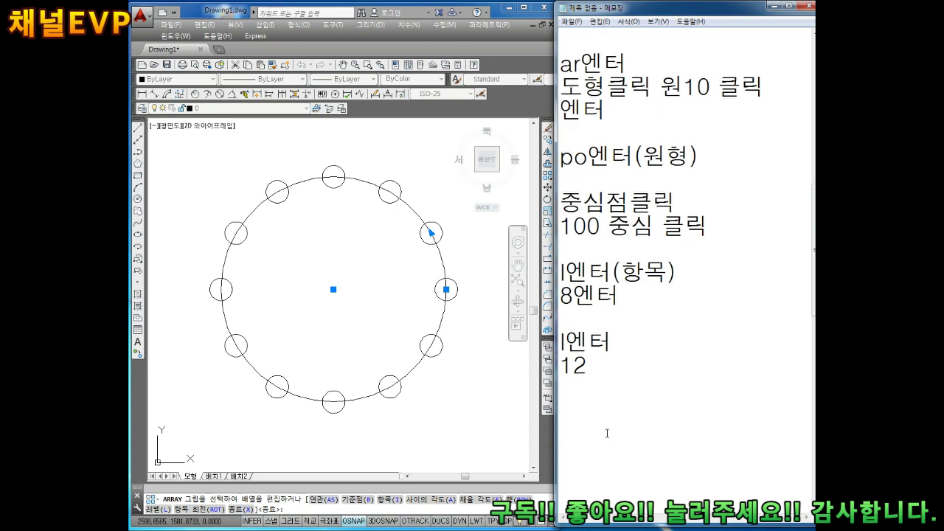
text(F엔터)
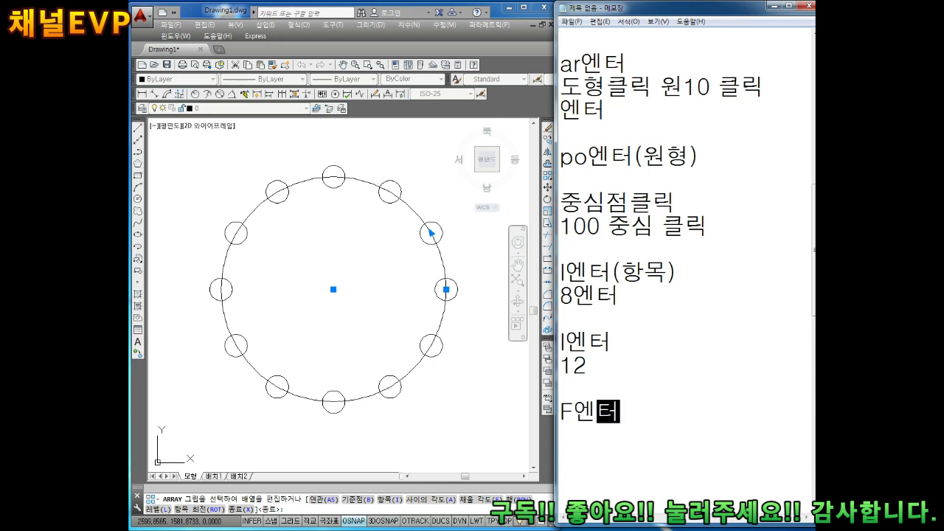
key(Return)
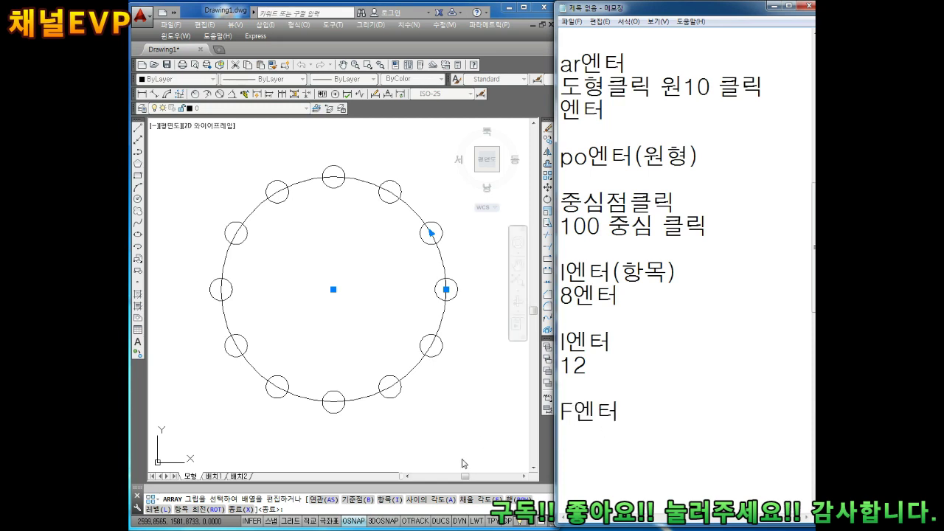
click(429, 388)
text(F)
Step: Apply a 180 fill angle so the 12 circles cover the upper half, noting '180엔터'
key(Return)
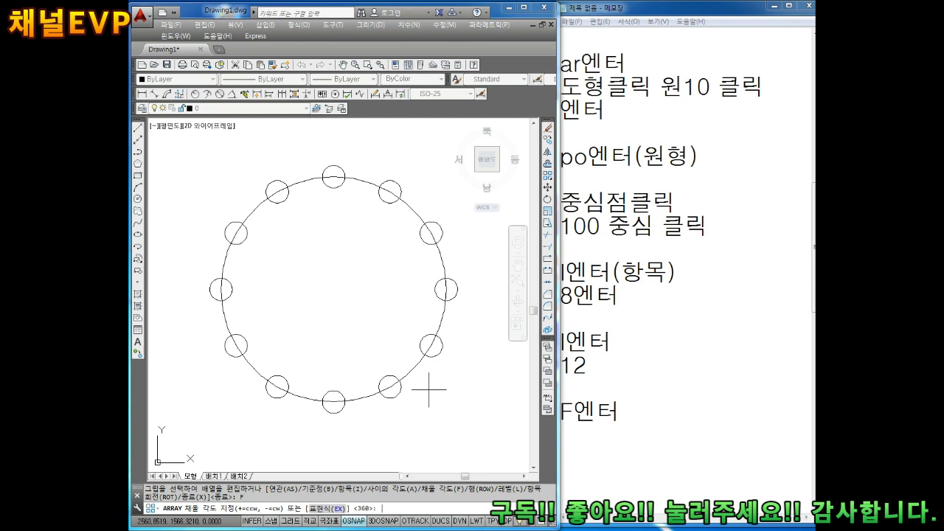
text(180)
click(590, 442)
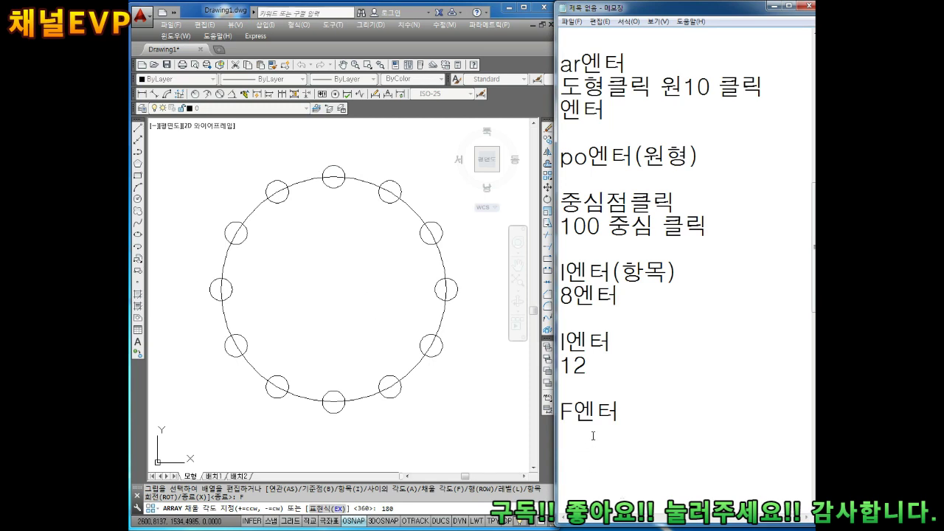
text(180엔)
text(터)
key(Return)
click(371, 331)
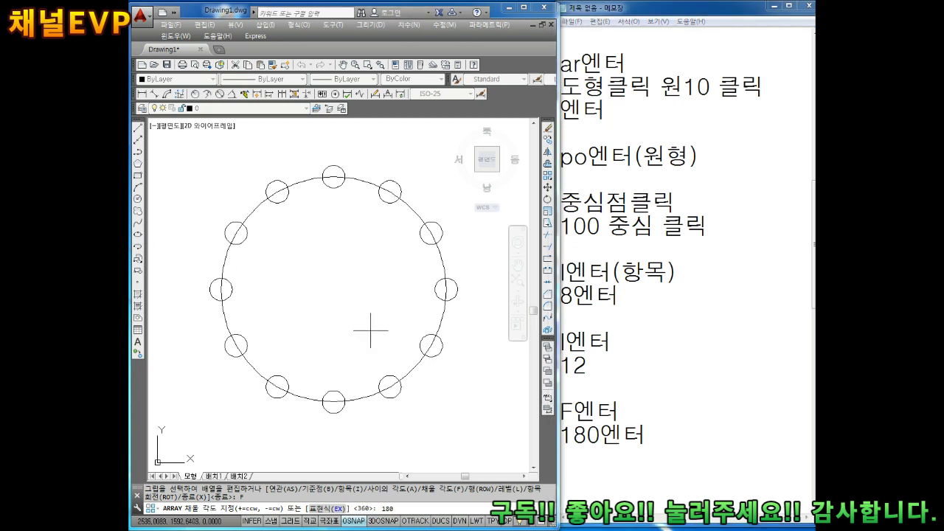
key(Return)
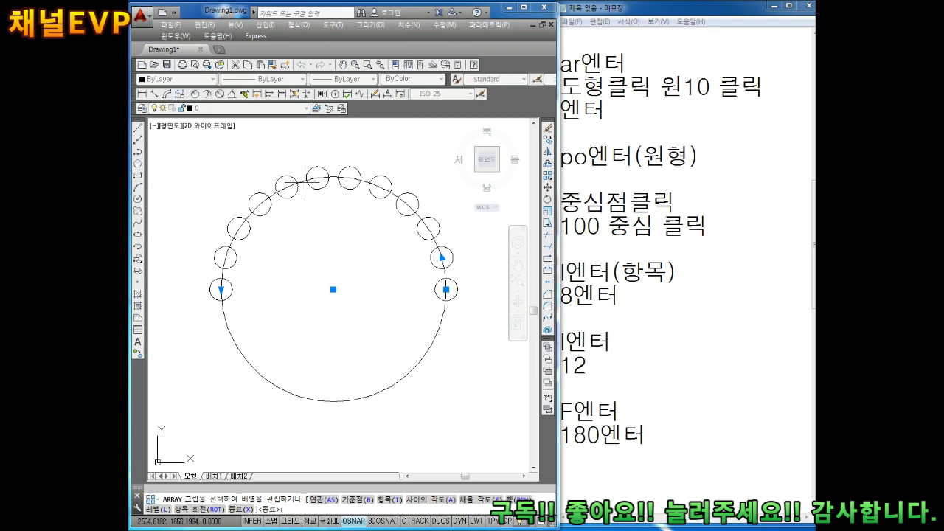
Step: Add 'F엔터' and '-180엔터' lines to the notes
click(617, 456)
key(Return)
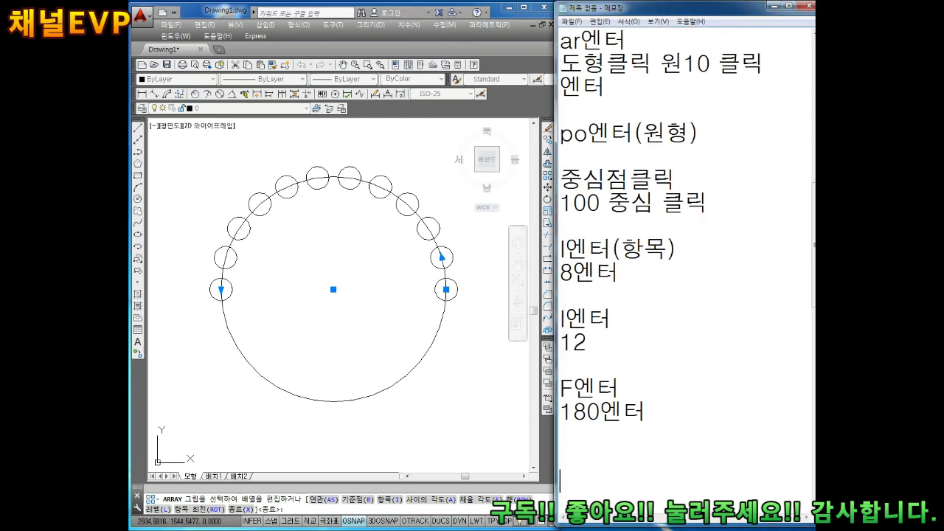
text(F)
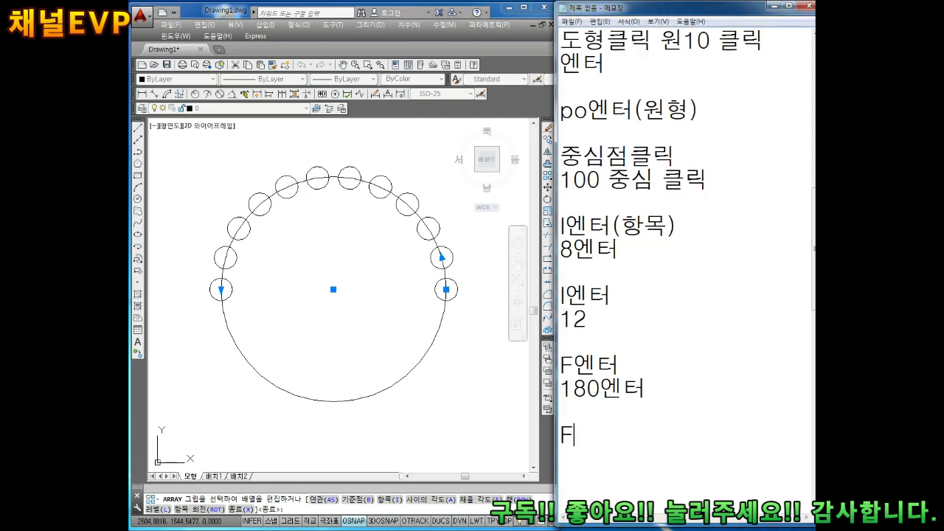
text(엔터)
key(Return)
text(-18)
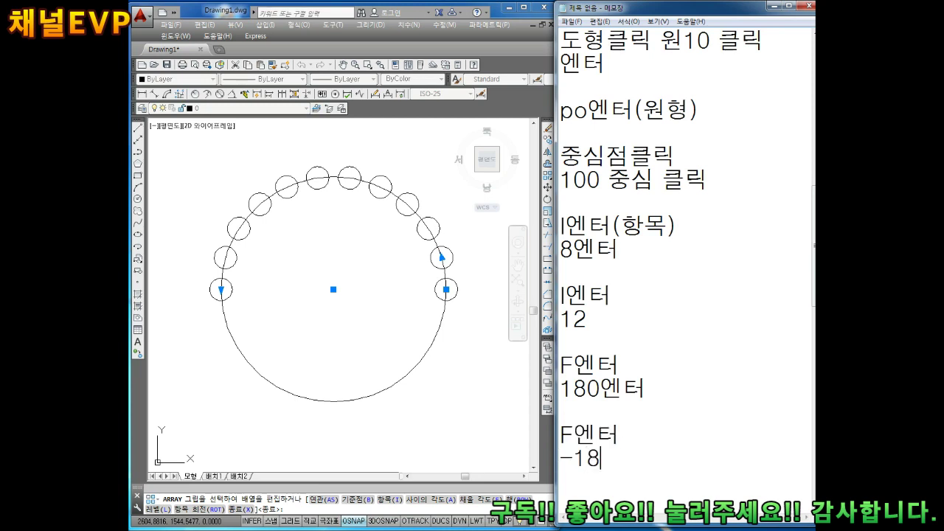
text(0엔터)
key(Return)
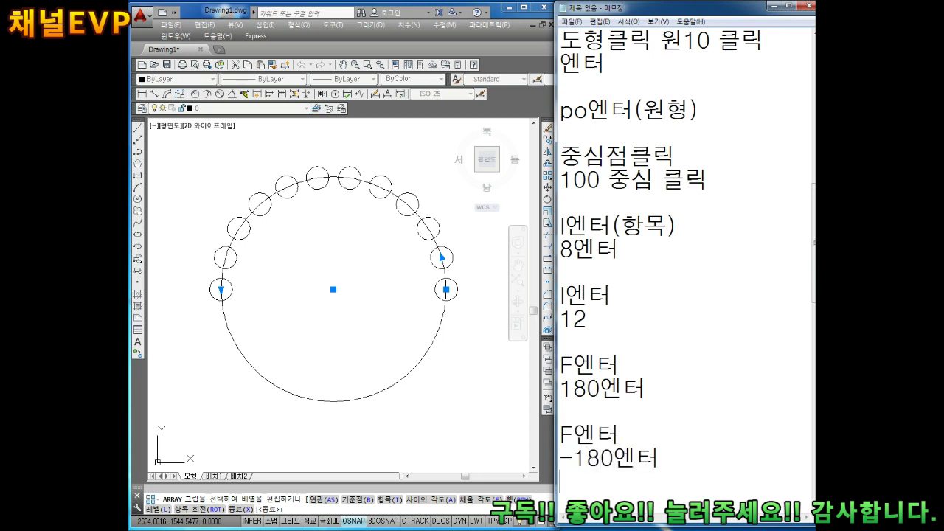
Step: Apply a -180 fill angle so the array runs along the lower half
click(411, 304)
text(F)
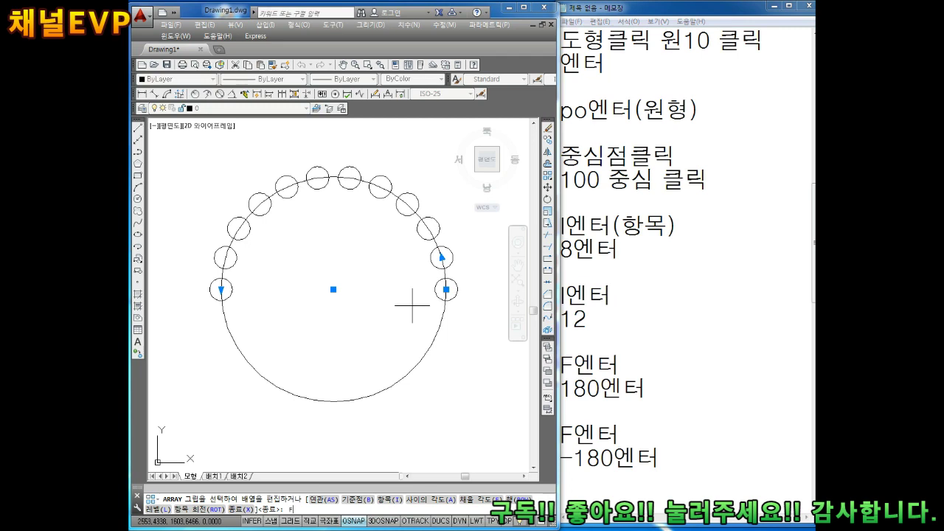
key(Return)
text(-18)
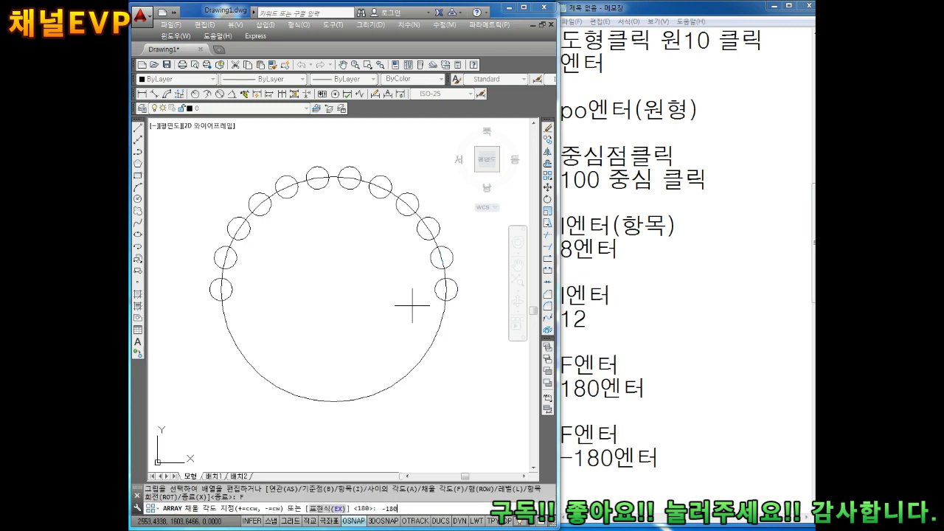
text(0)
key(Return)
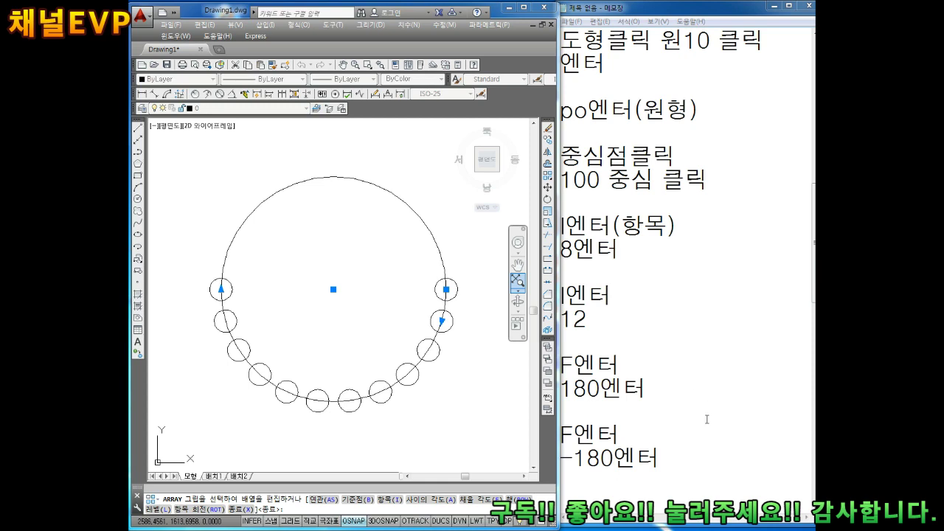
click(659, 484)
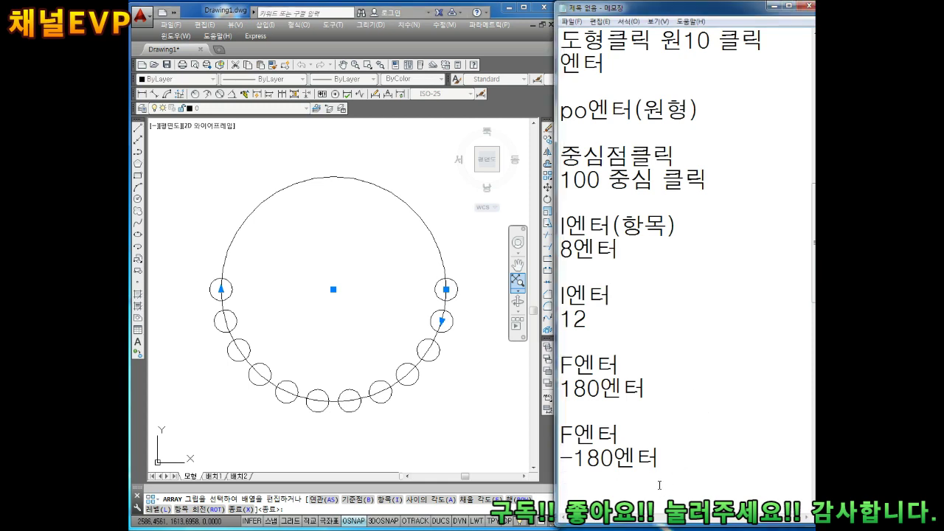
Step: Note the full-circle steps 'F엔터' and '360엔터' in Notepad
key(Return)
text(ㄹ)
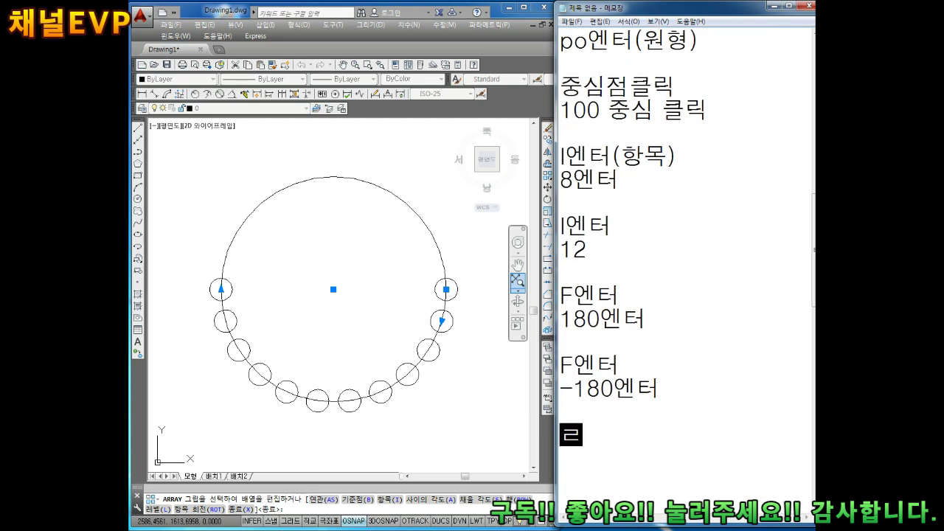
key(BackSpace)
text(F360)
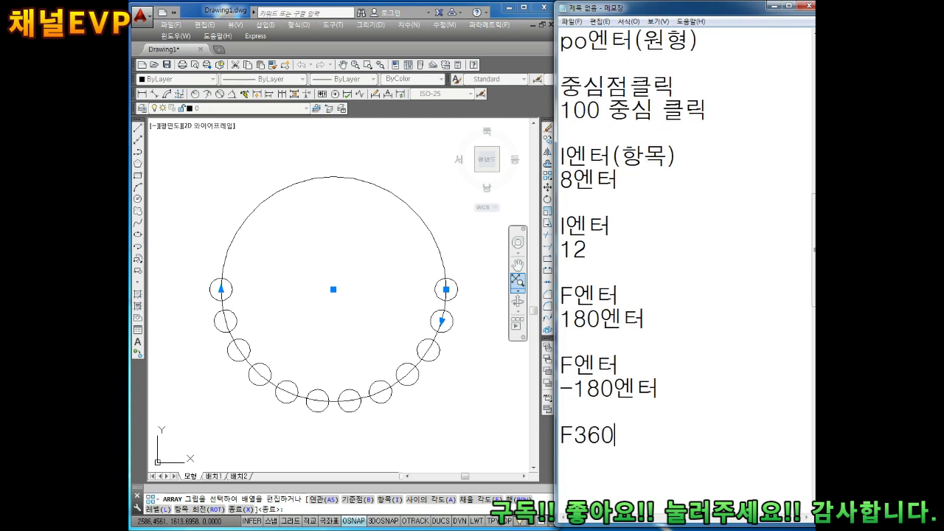
text(DPS)
key(BackSpace)
key(BackSpace)
key(BackSpace)
key(BackSpace)
key(BackSpace)
key(BackSpace)
text(에)
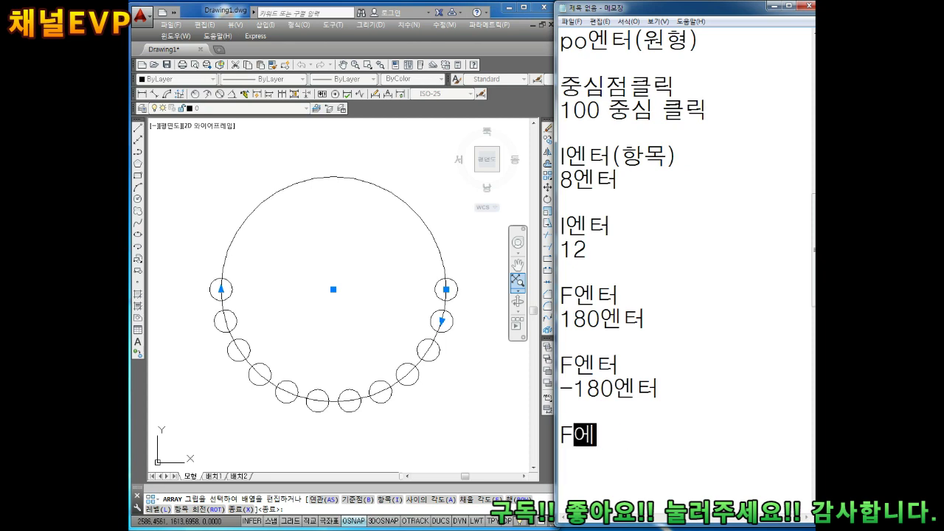
text(엔터)
key(Return)
text(360)
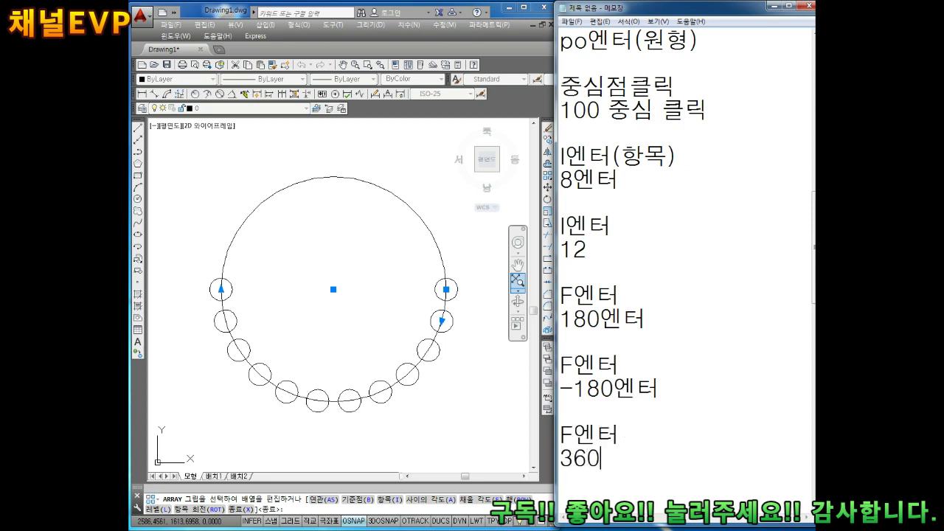
text(엔터)
key(Return)
Step: Apply a 360 fill angle so the 12 circles ring the whole large circle
click(313, 436)
text(F)
key(Return)
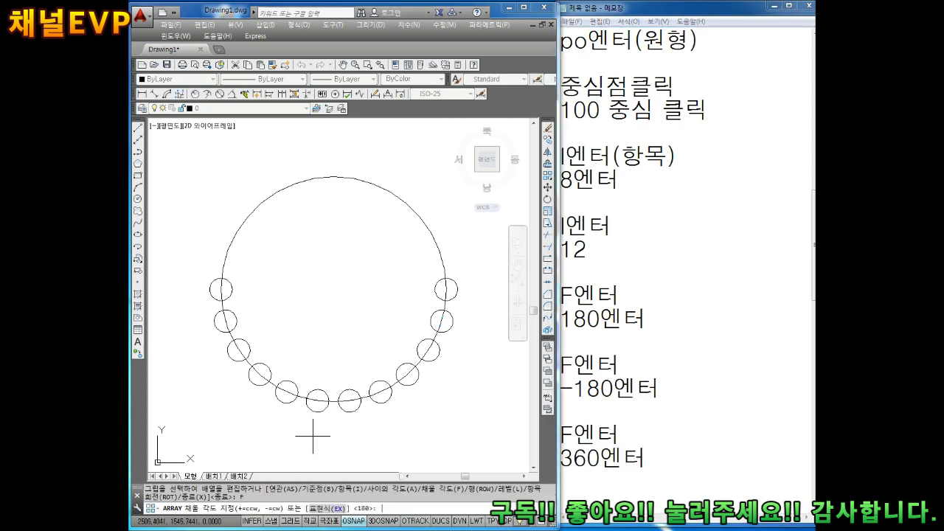
text(360)
key(Return)
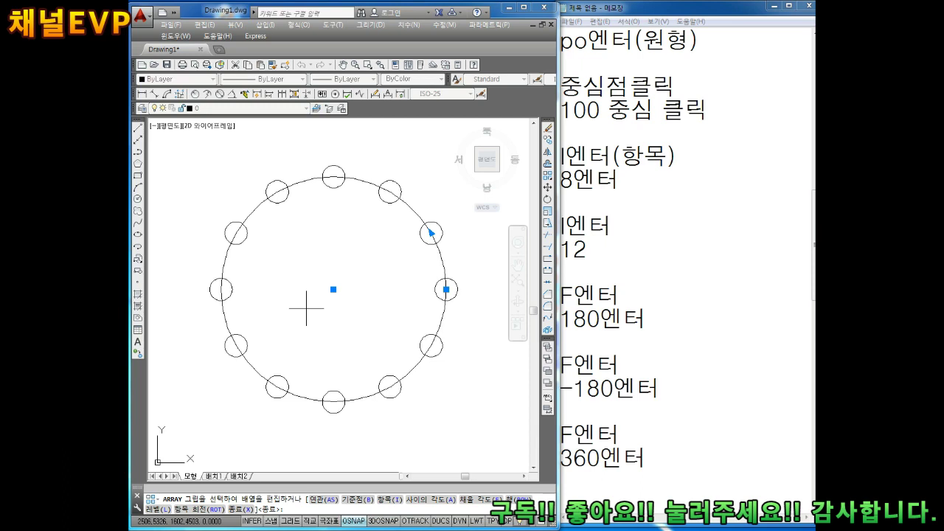
Step: Add an '엔터' line below the 360 note
click(626, 475)
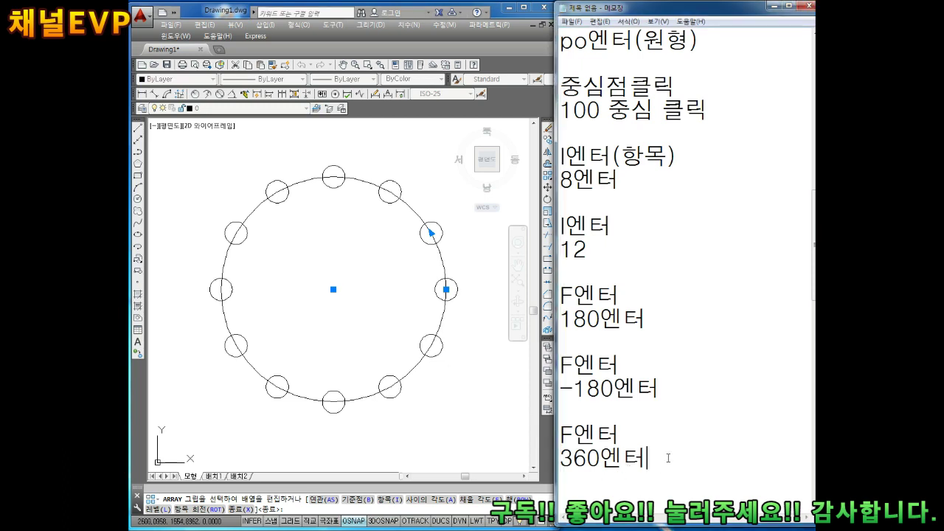
key(Return)
text(엔터)
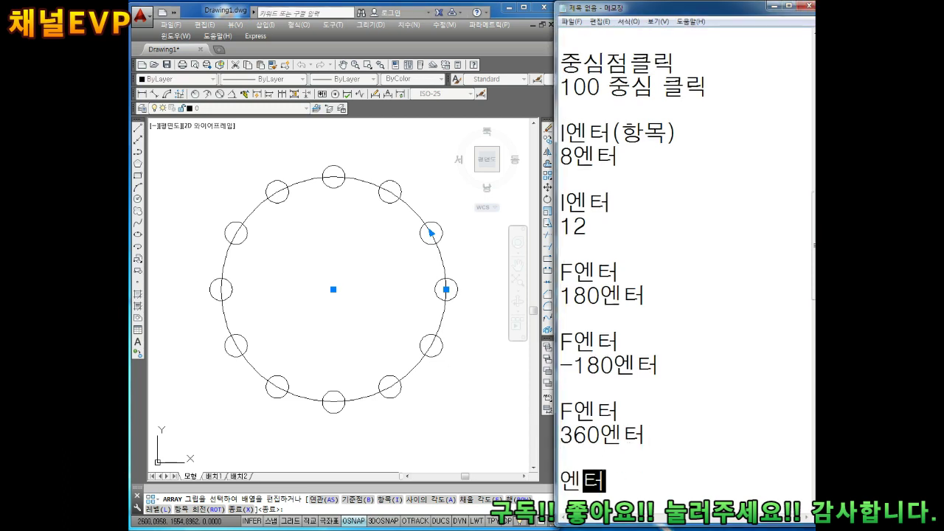
key(Return)
Step: Finish the array edit, leaving the 12 circles unchanged and deselected
click(286, 333)
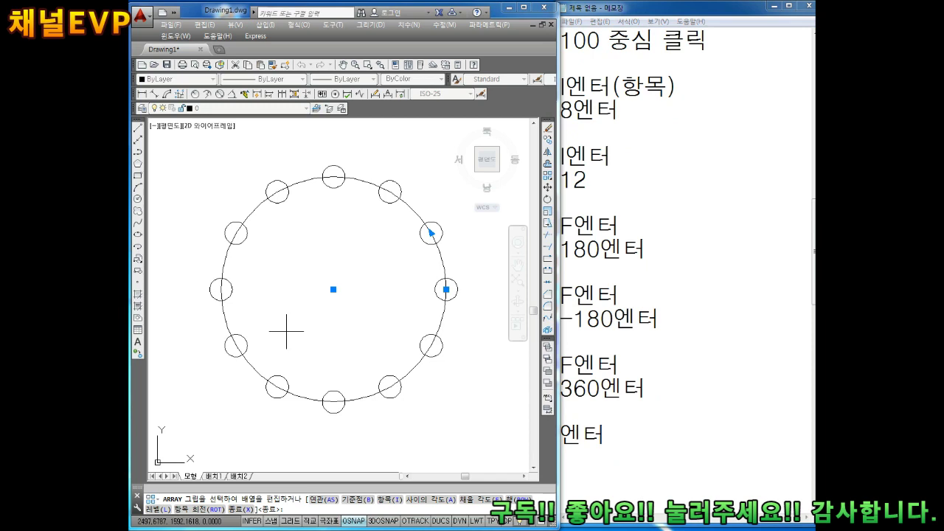
key(Return)
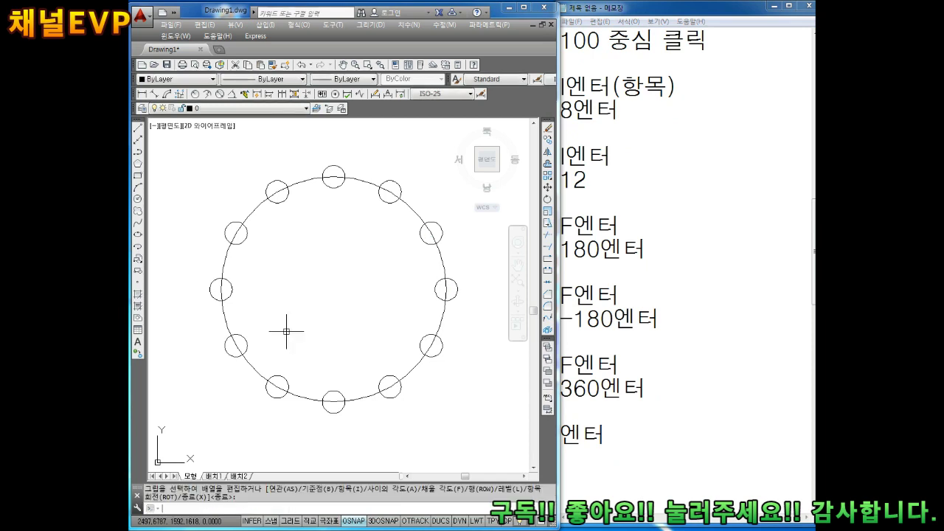
key(Escape)
key(Escape)
click(416, 278)
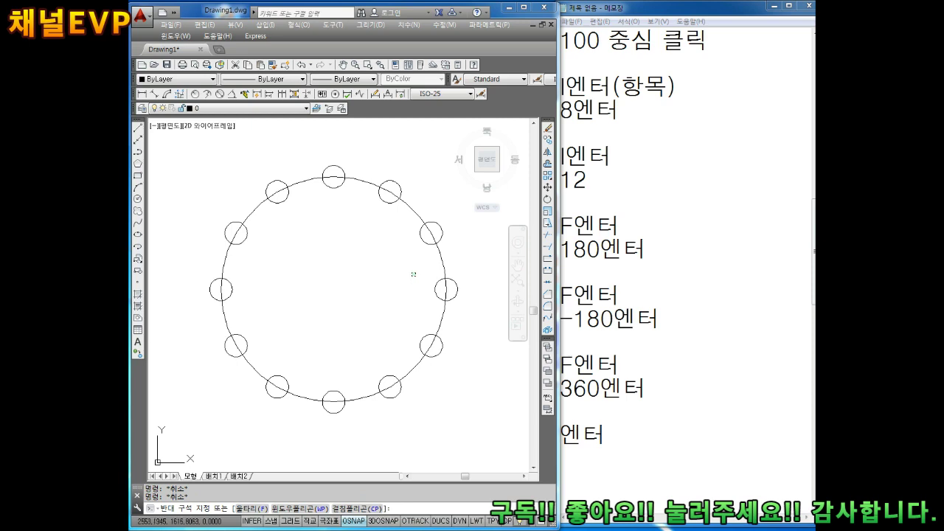
key(Escape)
key(Escape)
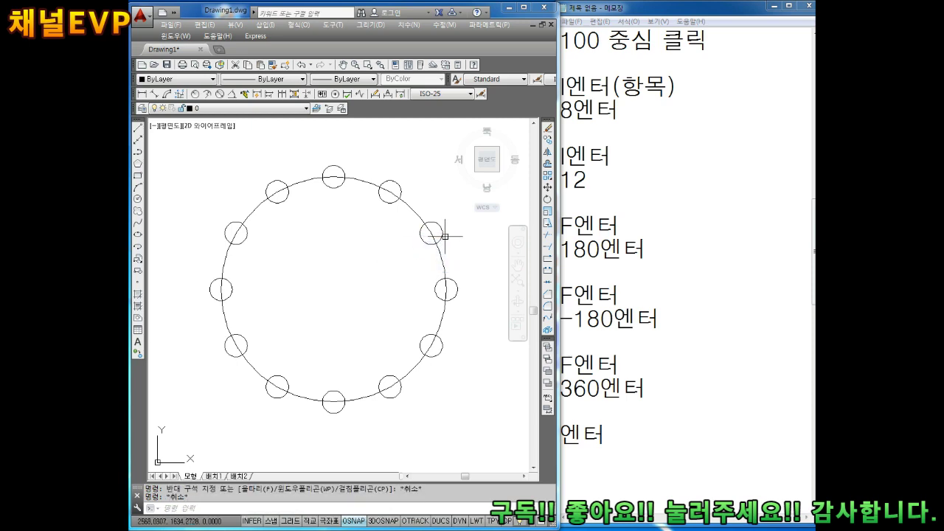
click(436, 222)
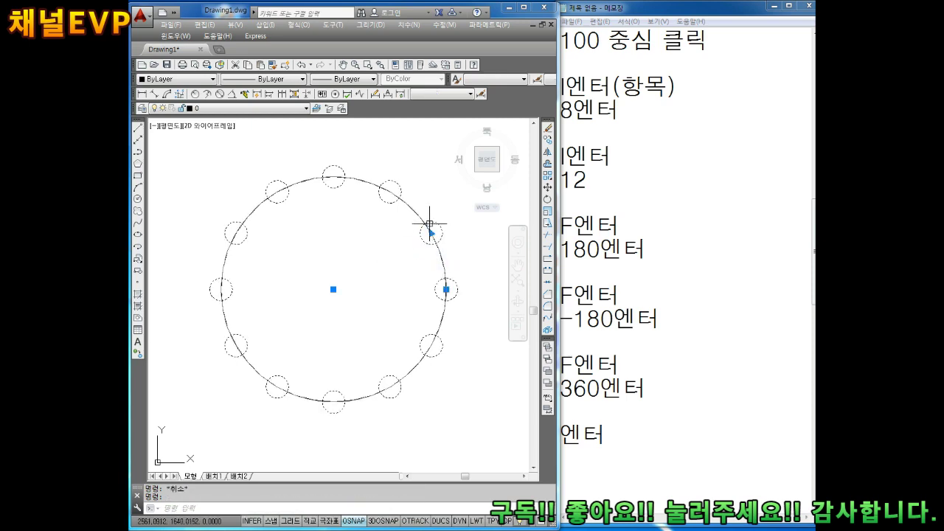
key(Escape)
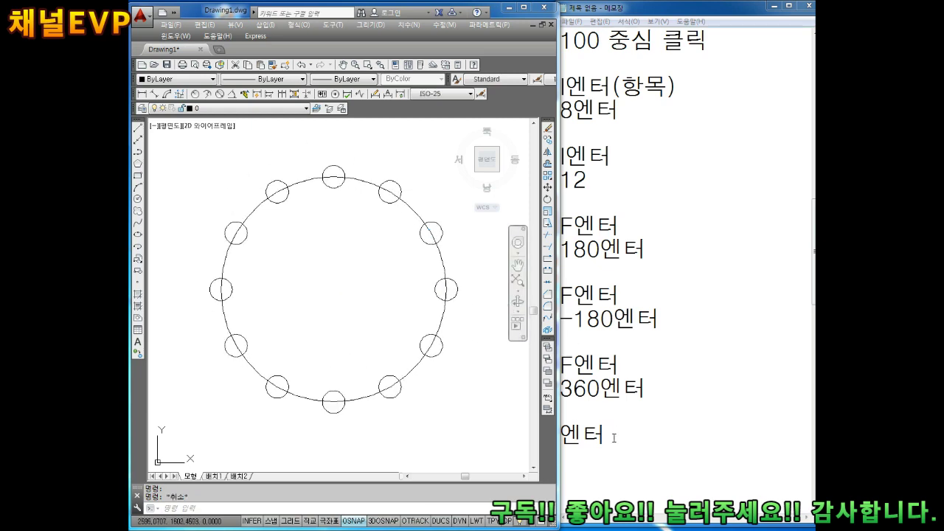
Step: Write the explode steps 'X엔터', '배열된 원 클릭' and '엔터' in the notes
click(672, 451)
key(Return)
key(Return)
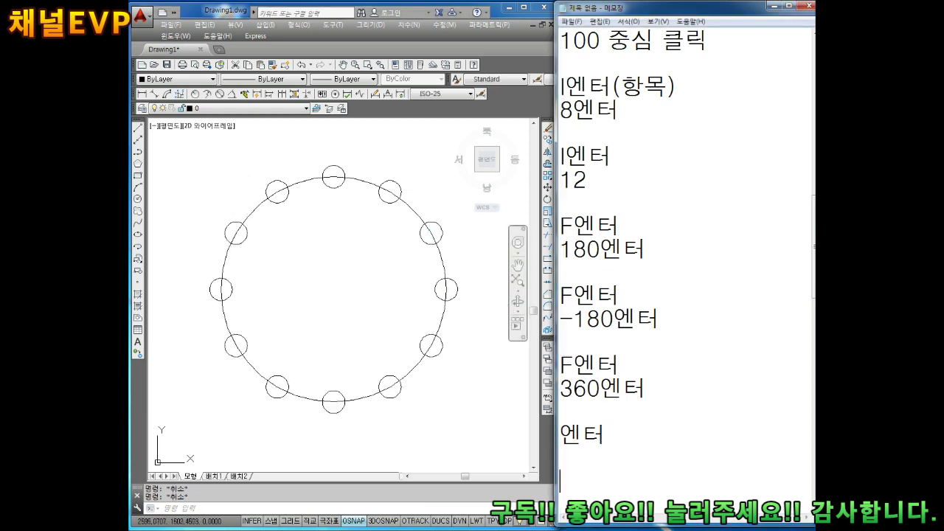
text(X에ㄴ)
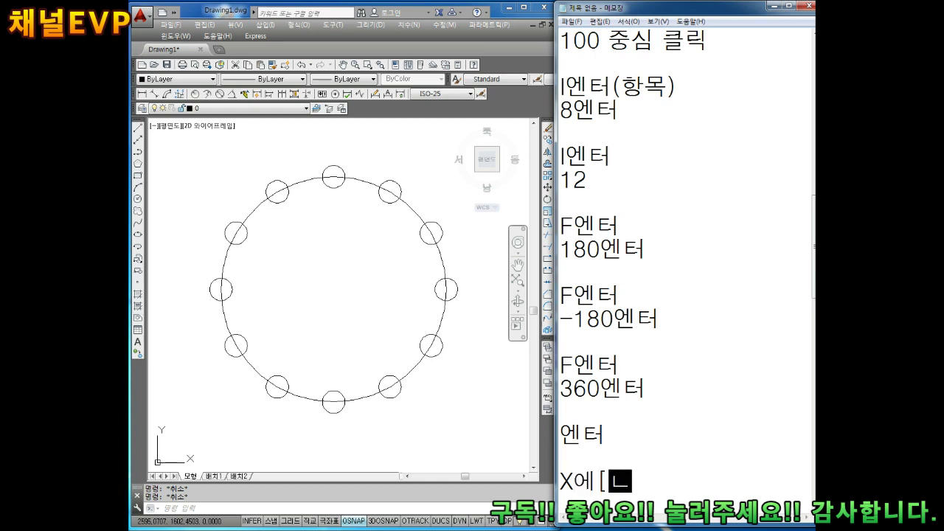
text(엔ㅌㅓ)
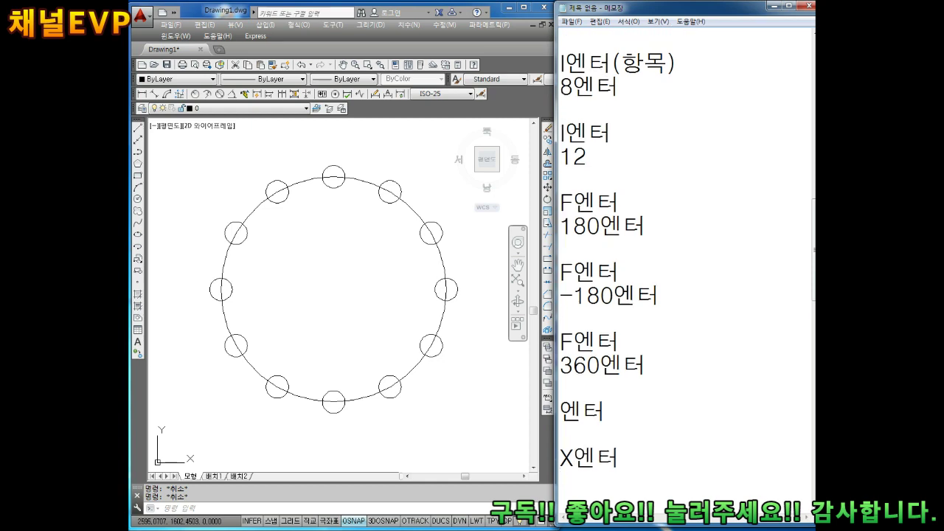
key(Return)
key(Return)
text(배여)
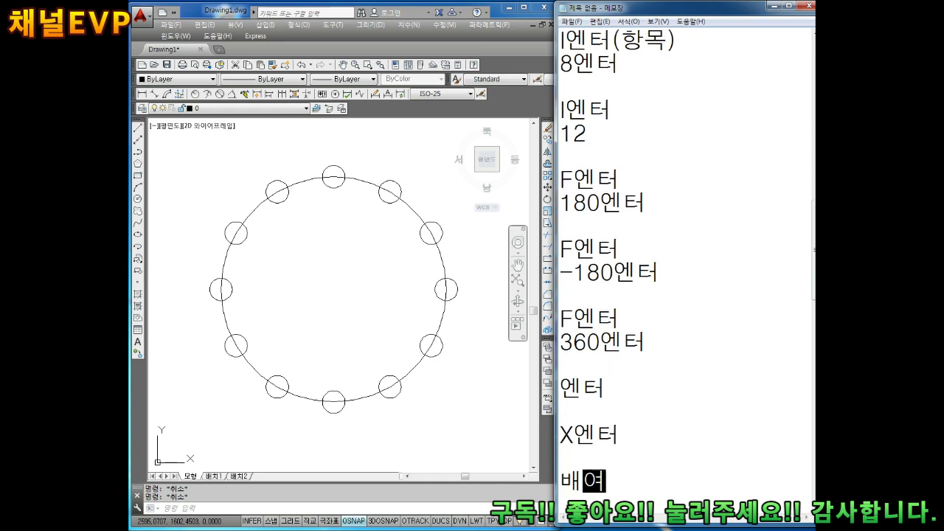
text(열된 우ㄴ 클릭)
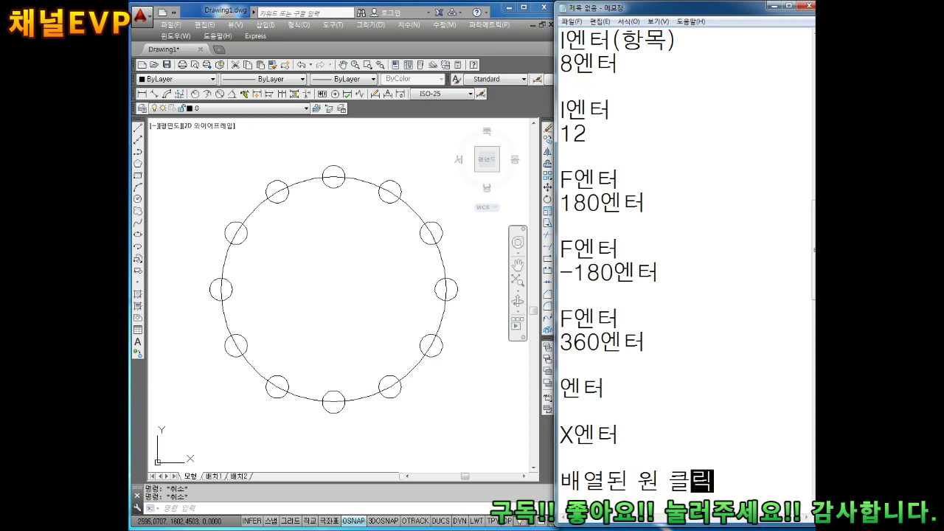
key(Return)
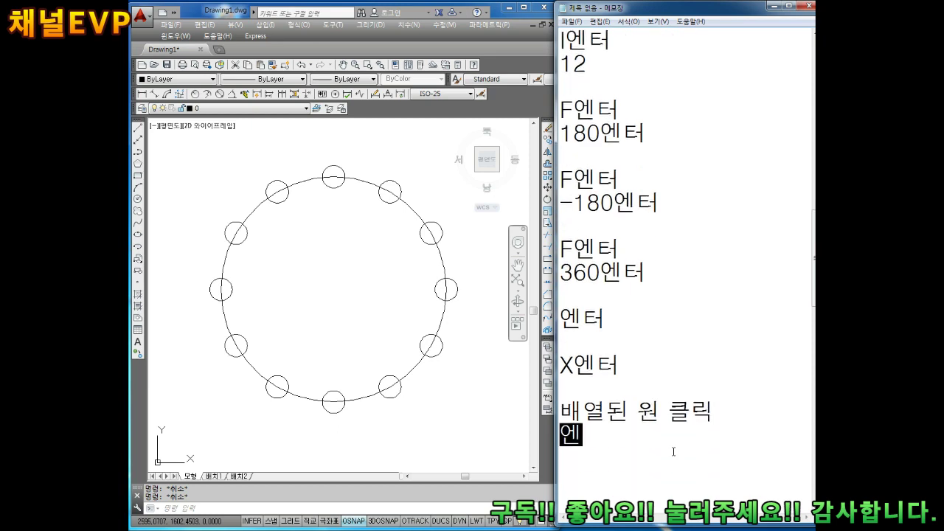
text(엔터)
key(Home)
key(Return)
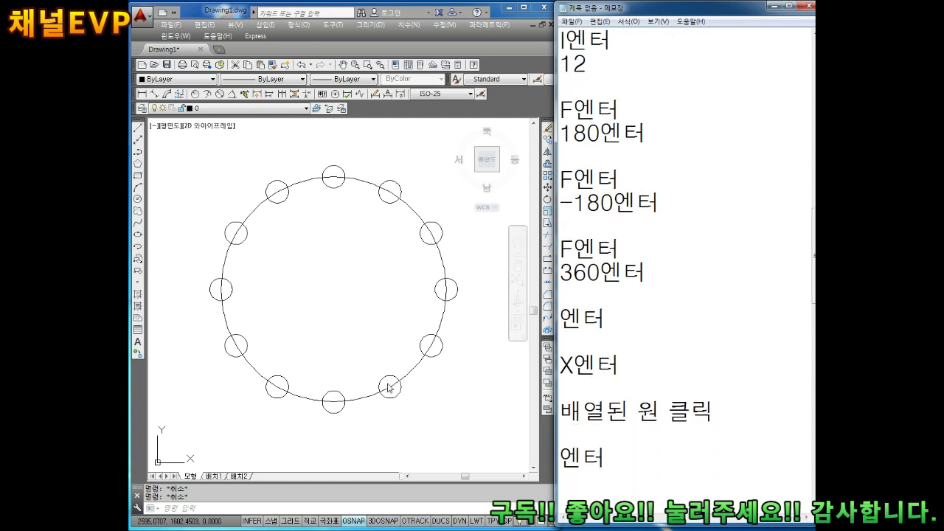
click(390, 387)
Step: Explode the circular array into separate circles with the X command
key(Escape)
text(x)
key(Return)
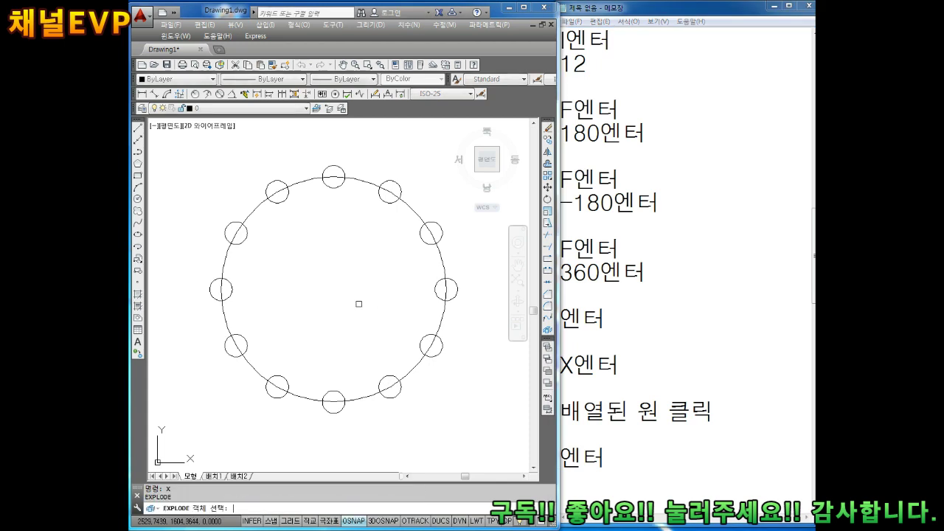
click(326, 167)
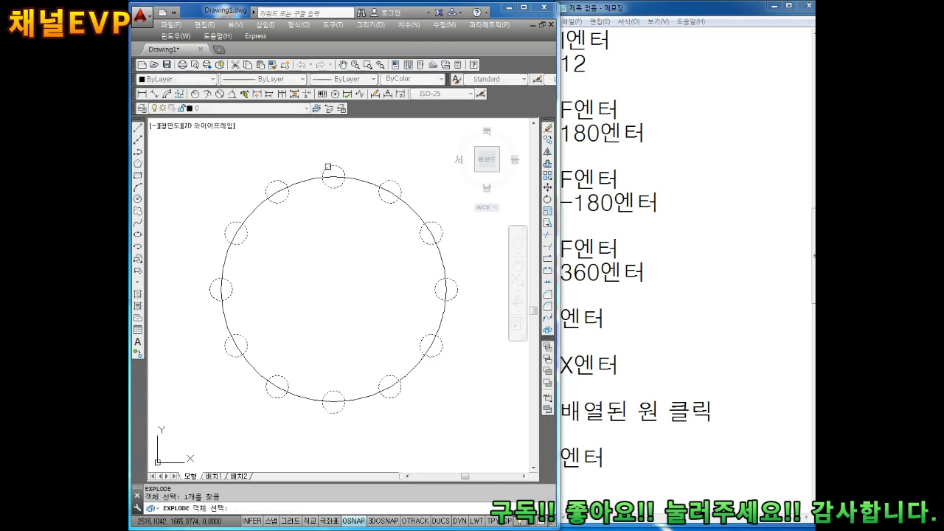
key(Return)
click(335, 171)
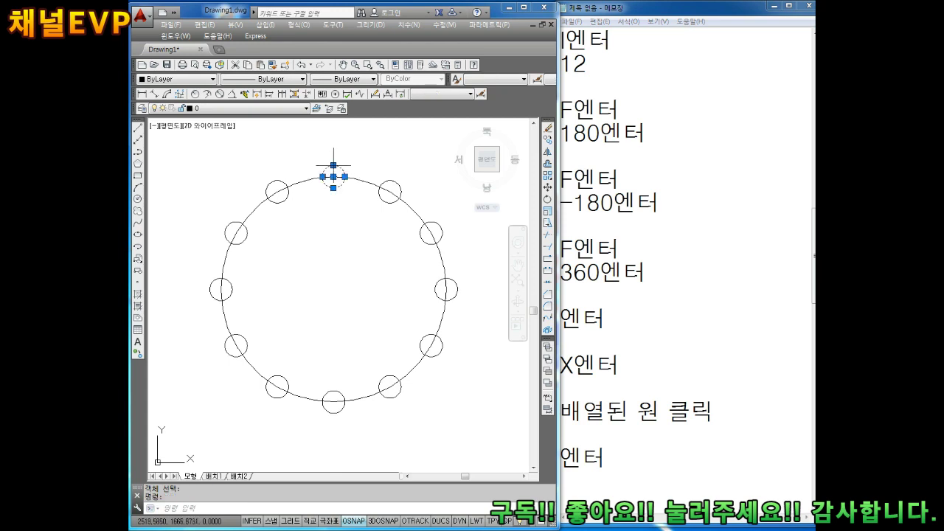
key(Escape)
key(Escape)
Step: Erase five small circles: lower-left, upper-right, lower-right, upper-left and right
click(243, 336)
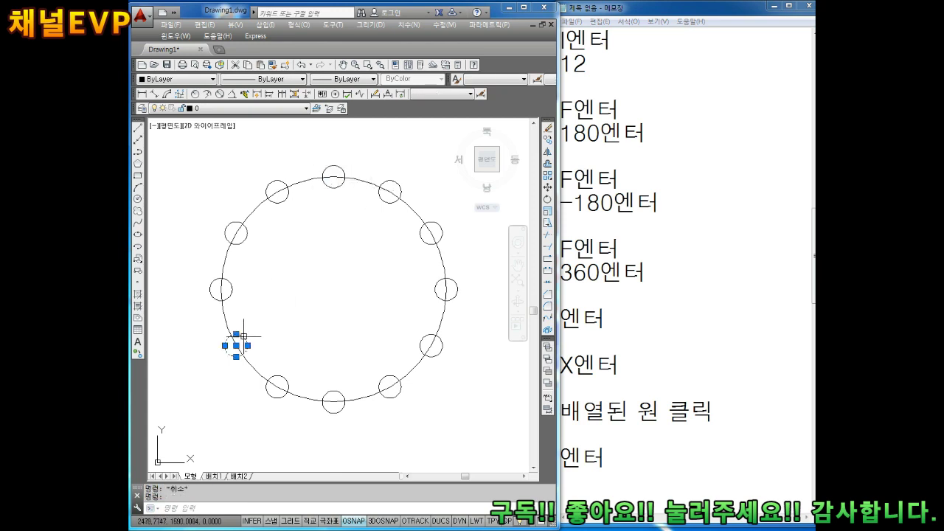
key(Delete)
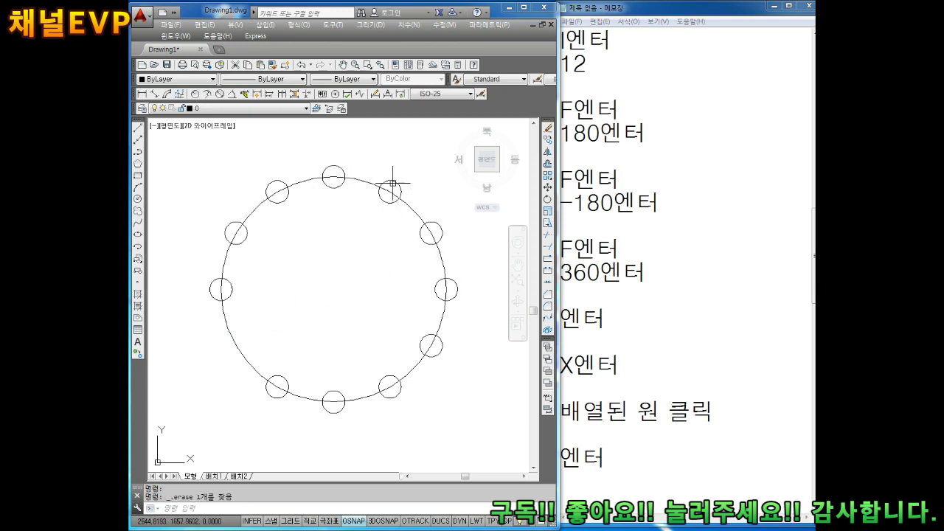
click(392, 181)
key(Delete)
click(401, 385)
key(Delete)
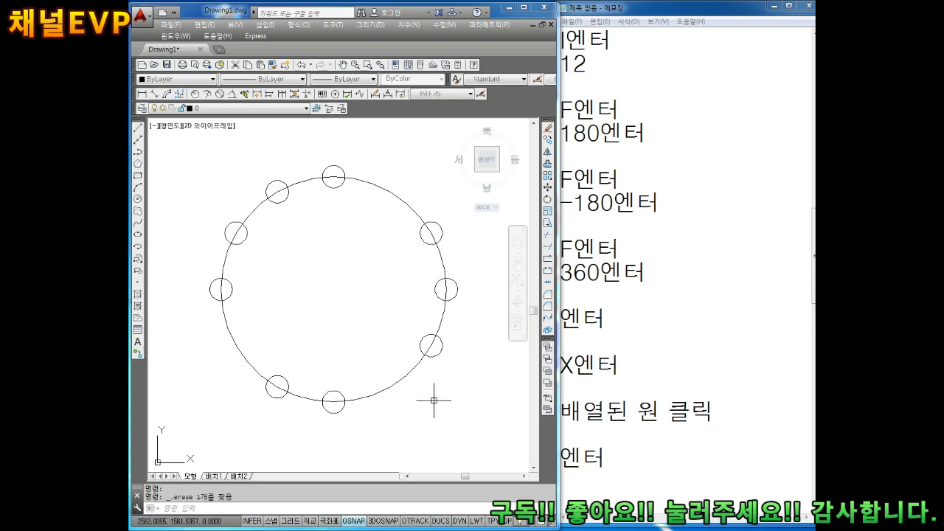
click(265, 191)
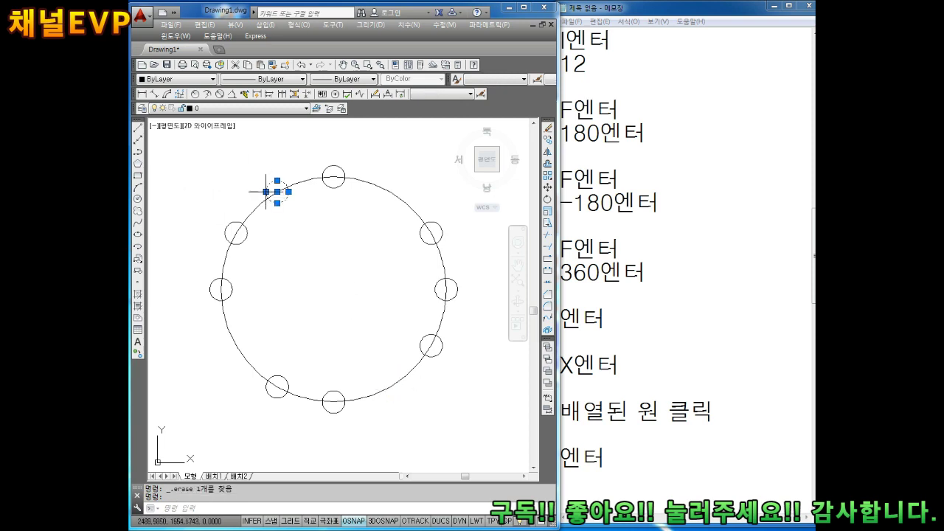
key(Delete)
click(456, 281)
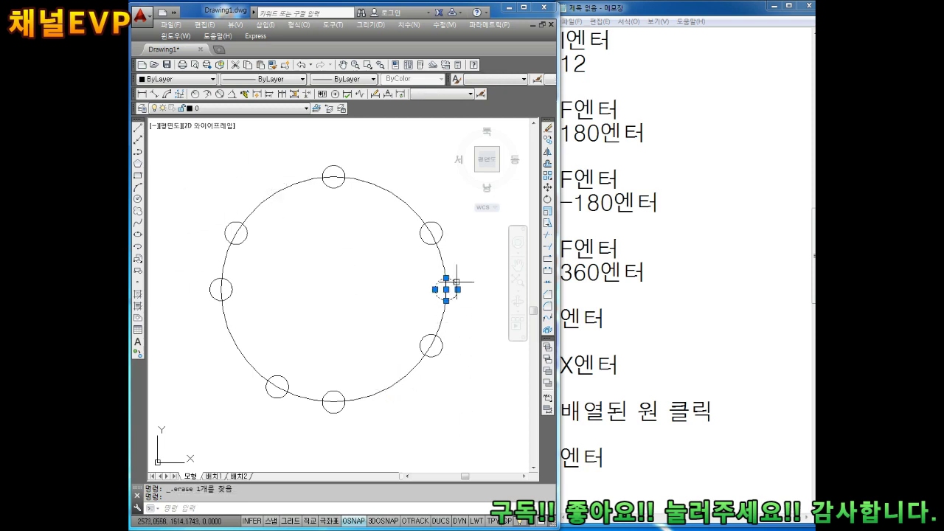
key(Delete)
scroll(421, 336, down, 1)
scroll(369, 289, up, 1)
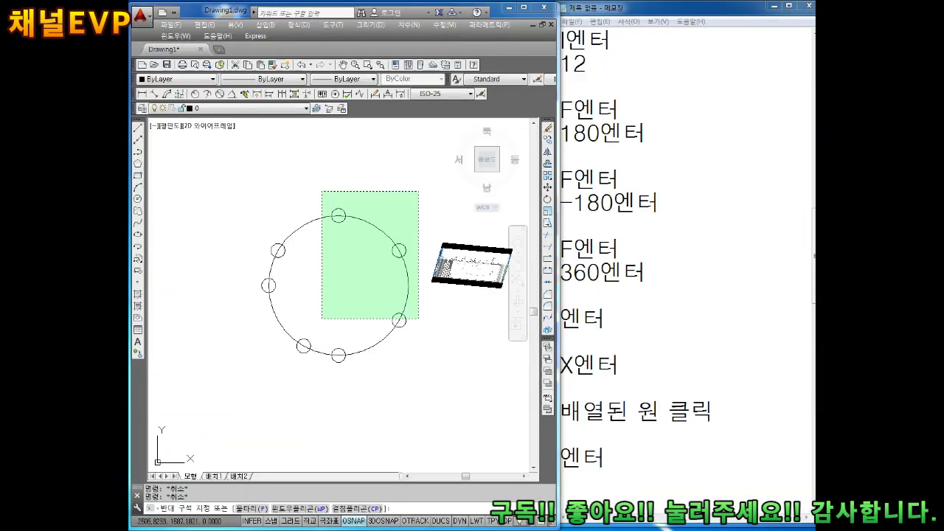
Step: Erase all remaining circles, including the large one, and add blank lines to the notes
drag(447, 316, 323, 190)
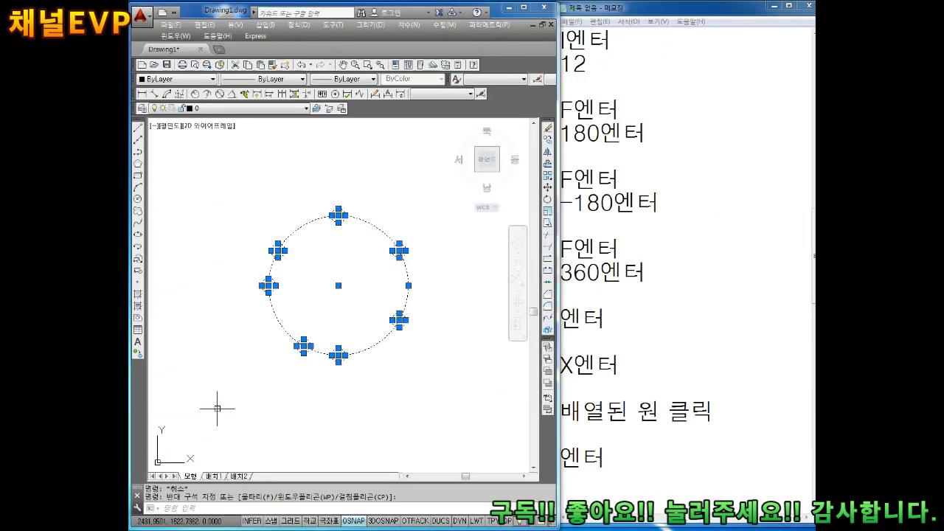
key(Delete)
click(625, 477)
key(Return)
key(Return)
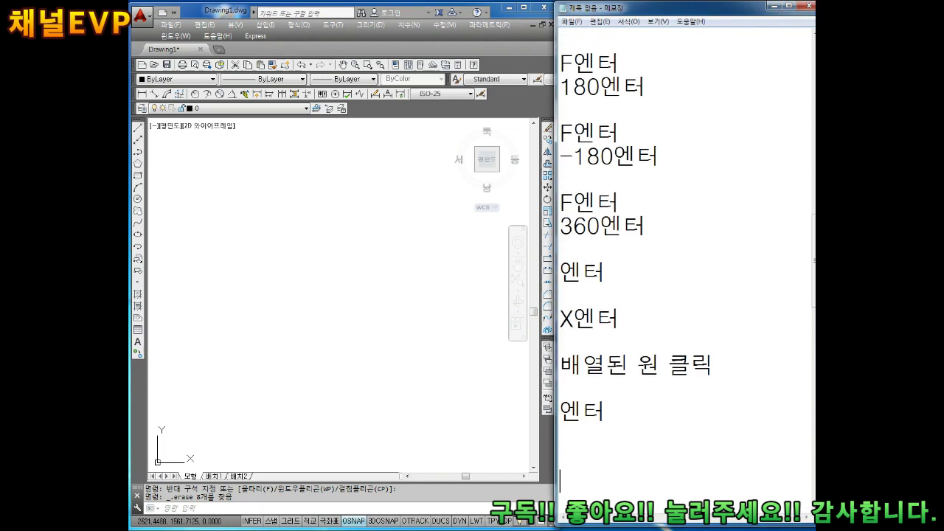
key(Return)
key(Return)
key(Return)
key(Return)
key(Return)
key(Return)
key(Return)
key(Return)
key(Return)
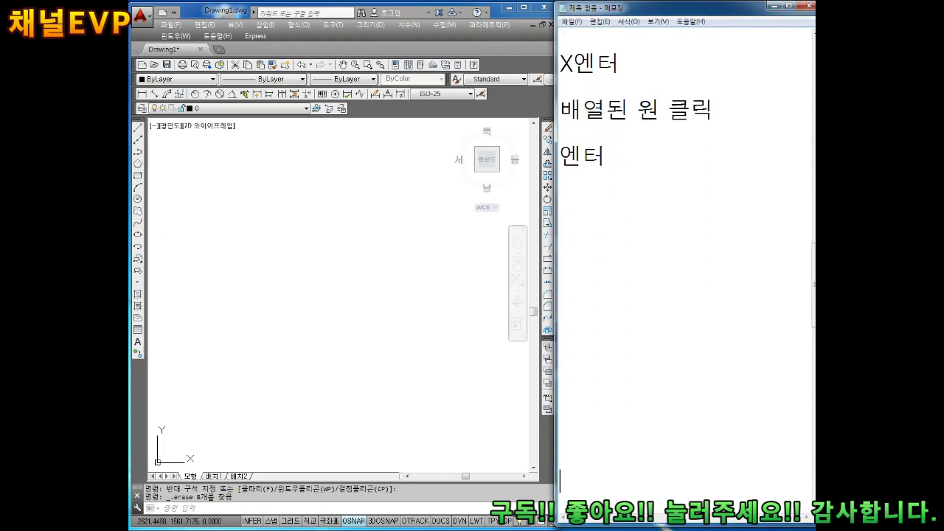
key(Return)
key(Return)
key(Return)
key(Return)
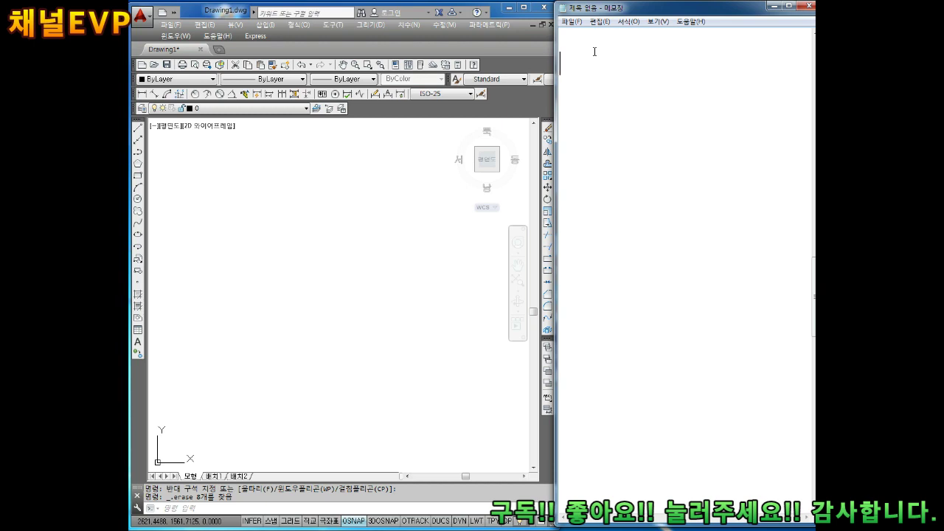
Step: Type the circle recipe lines '엔터', '중심점클릭' and '25엔터', then paste a copy below
text(C엔터)
key(Return)
text(중)
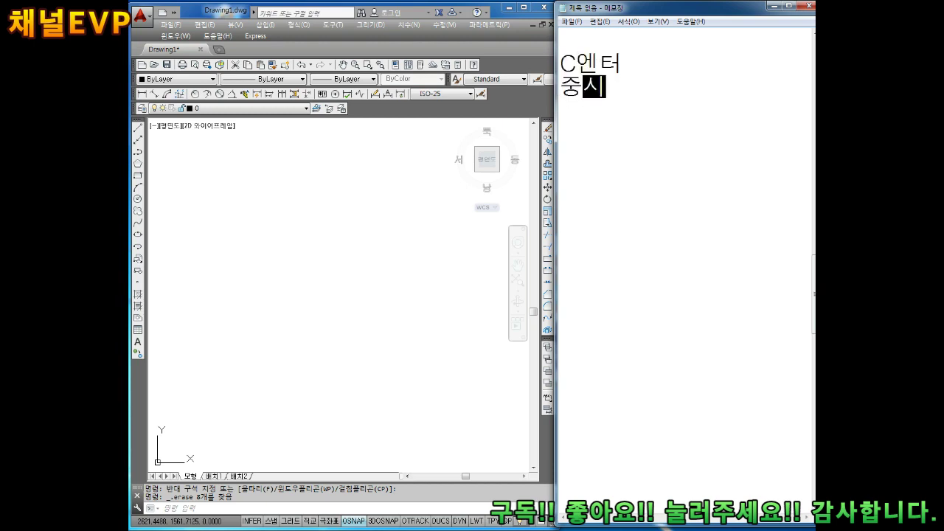
text(심점클릭)
key(Return)
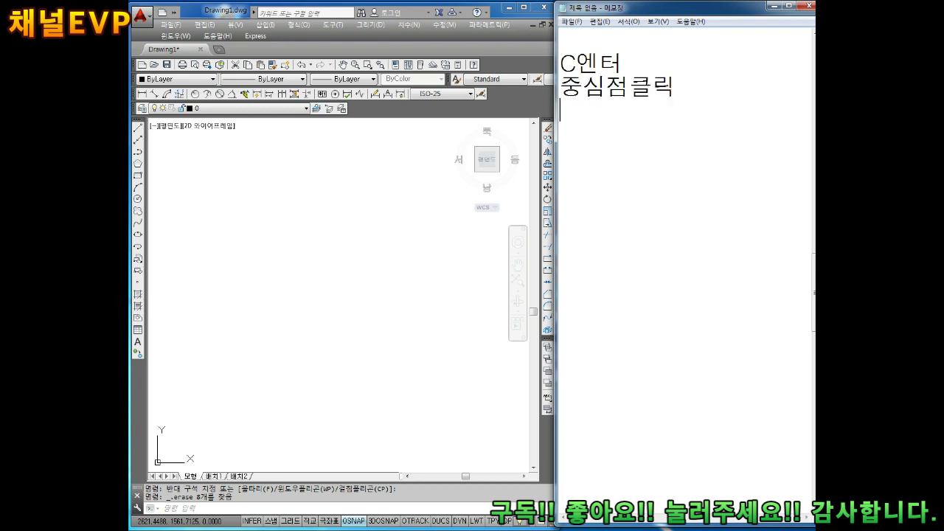
text(25ㅇ)
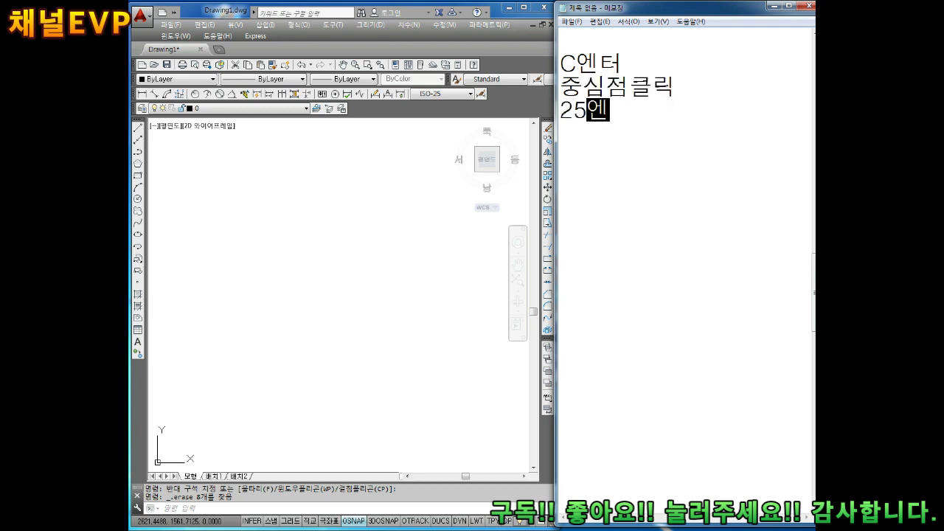
text(터)
key(Return)
key(shift+Up)
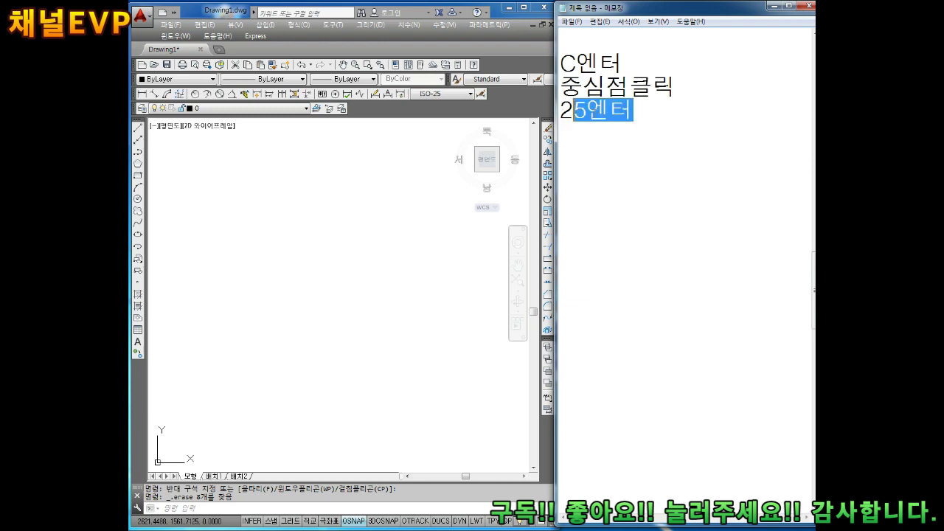
key(shift+Up)
key(shift+Up)
key(shift+Up)
key(ctrl+c)
click(613, 133)
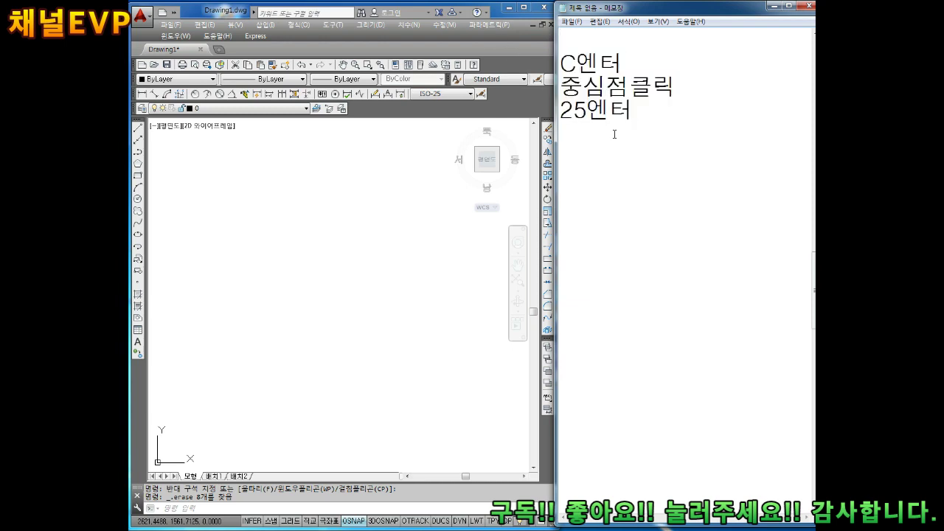
key(Return)
key(Return)
key(Return)
key(ctrl+v)
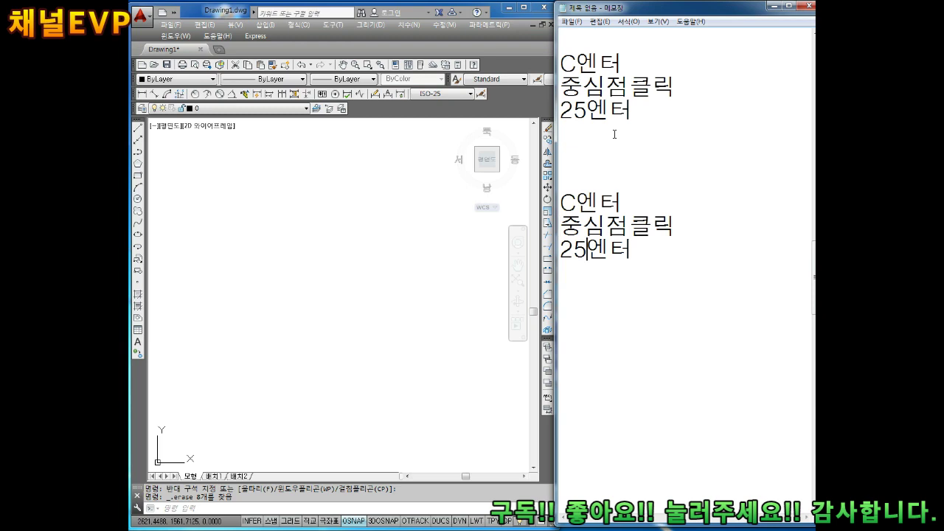
Step: Change the second block's radius to 45, then copy it below to become the 75 block
key(BackSpace)
key(BackSpace)
text(45)
key(Up)
key(Up)
key(BackSpace)
key(BackSpace)
drag(654, 213, 551, 162)
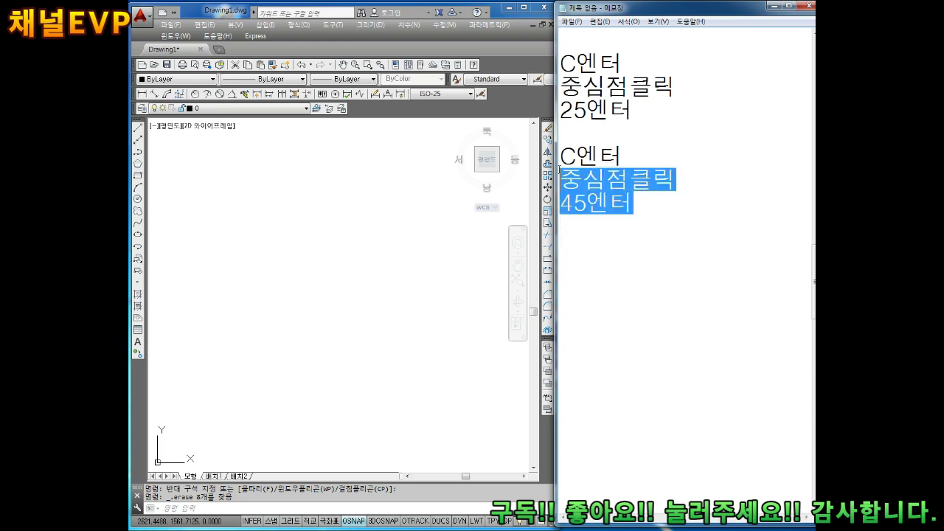
key(ctrl+c)
click(609, 244)
key(ctrl+v)
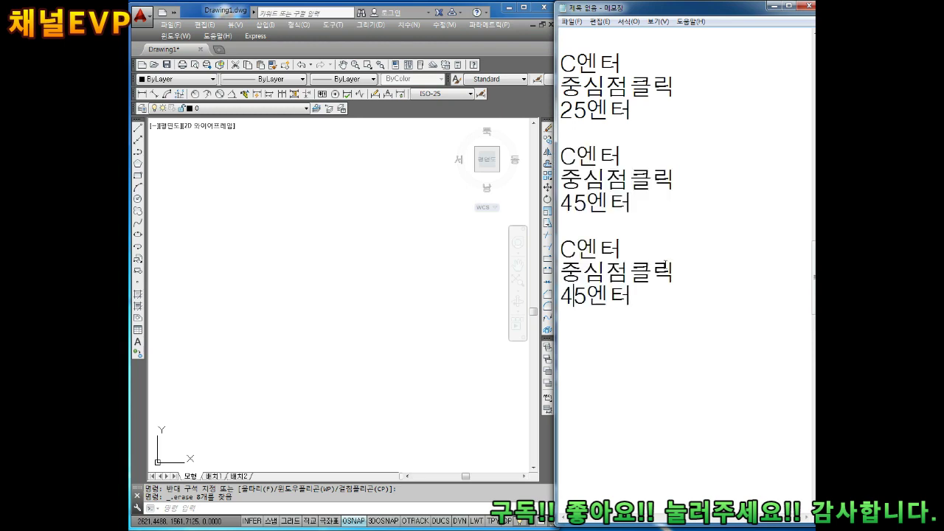
key(BackSpace)
Step: Return to the drawing and draw the first circle, radius 25, at a picked centre
text(7)
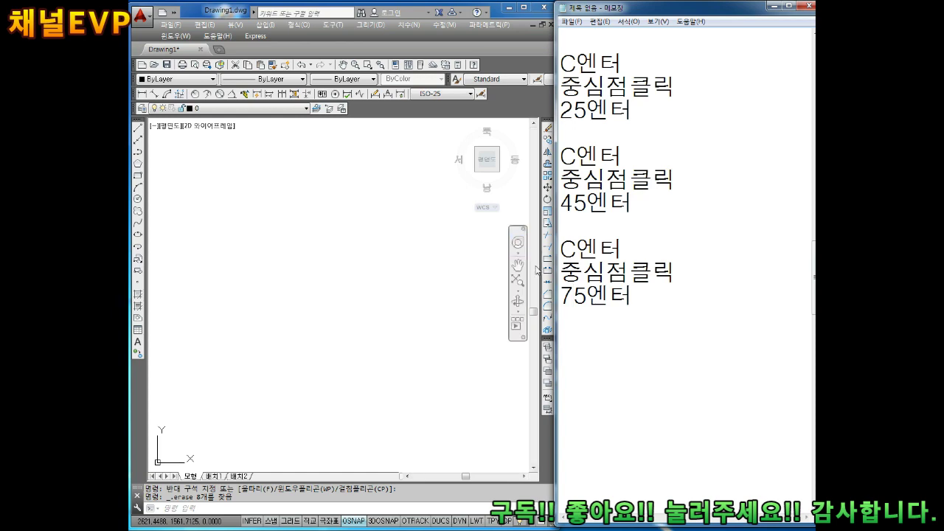
click(315, 292)
key(Escape)
key(Escape)
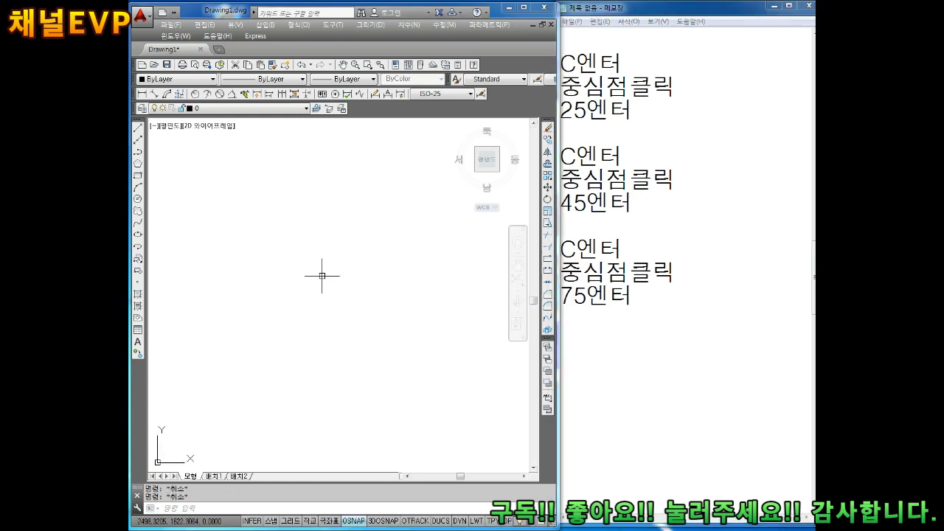
text(c)
key(Return)
click(322, 261)
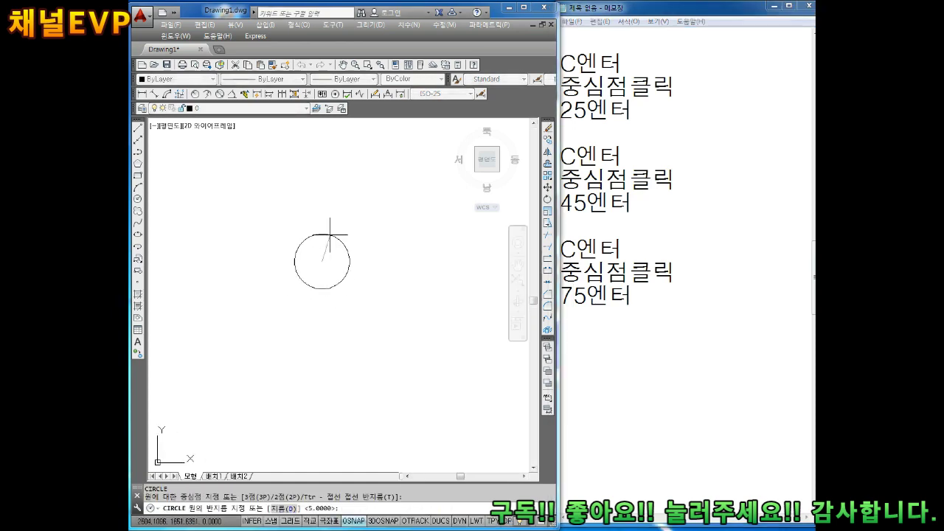
text(25)
key(Return)
Step: Add circles of radius 45 and 75 on the same centre point
text(c)
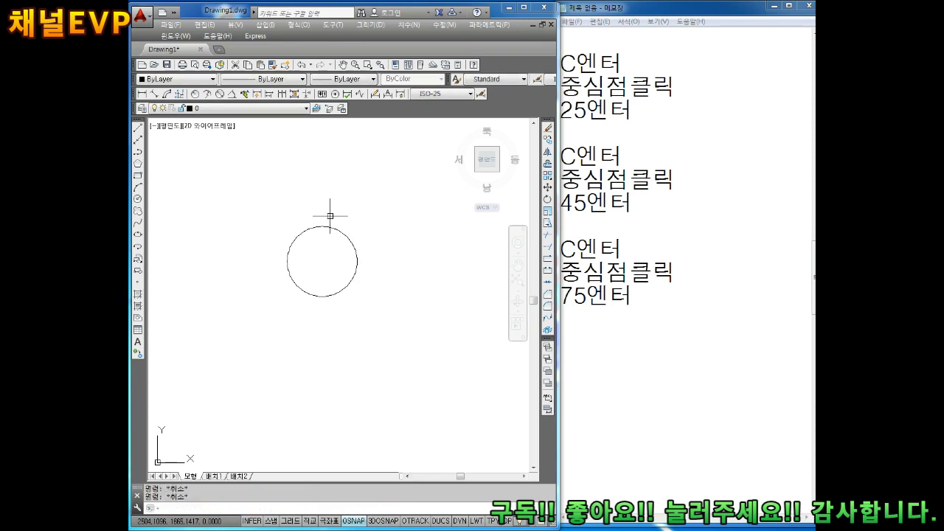
key(Return)
click(322, 261)
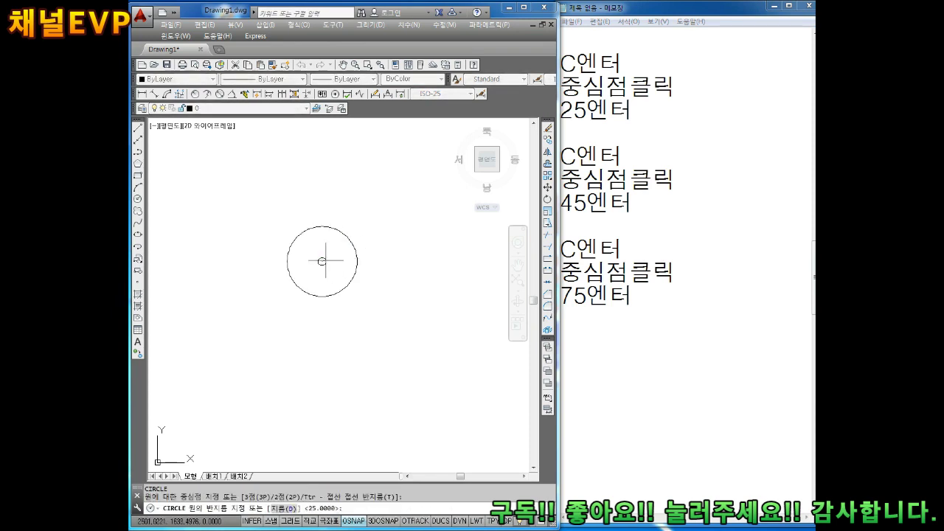
text(45)
key(Return)
text(c)
key(Return)
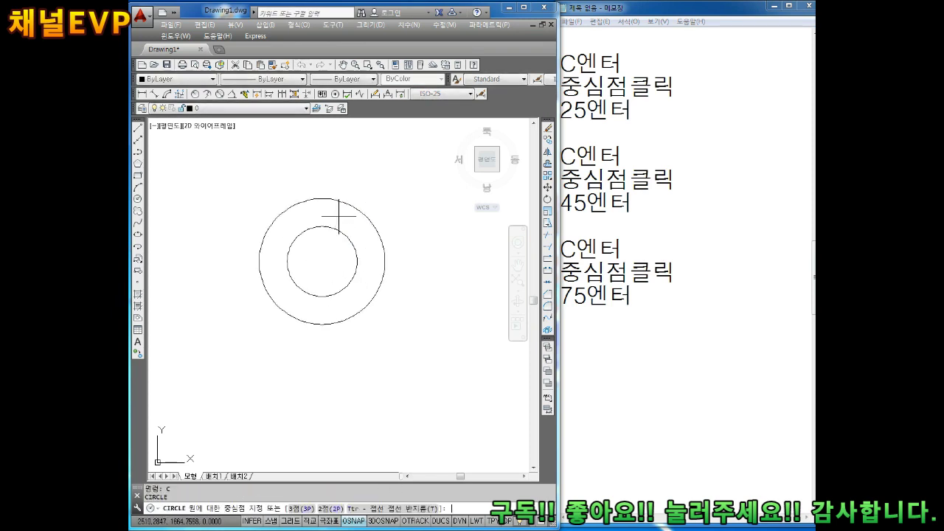
click(322, 260)
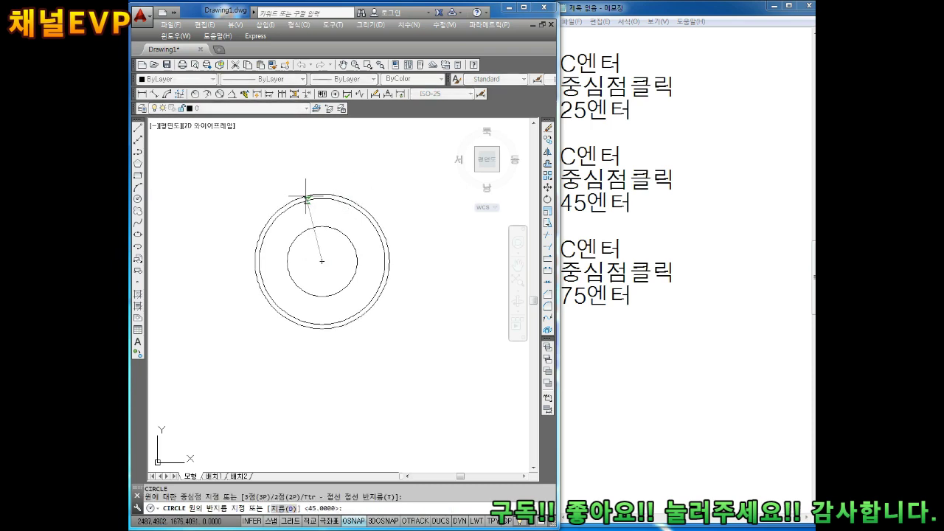
text(75)
key(Return)
key(Escape)
key(Escape)
scroll(332, 236, up, 1)
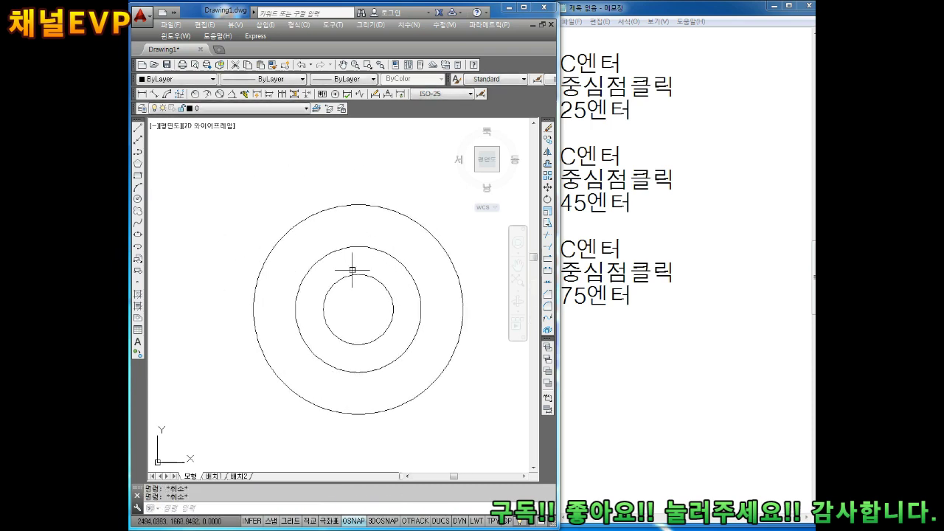
scroll(356, 266, up, 1)
Step: Recentre the view and place a Ø90 diameter dimension on the middle circle
middle_drag(357, 266, 346, 244)
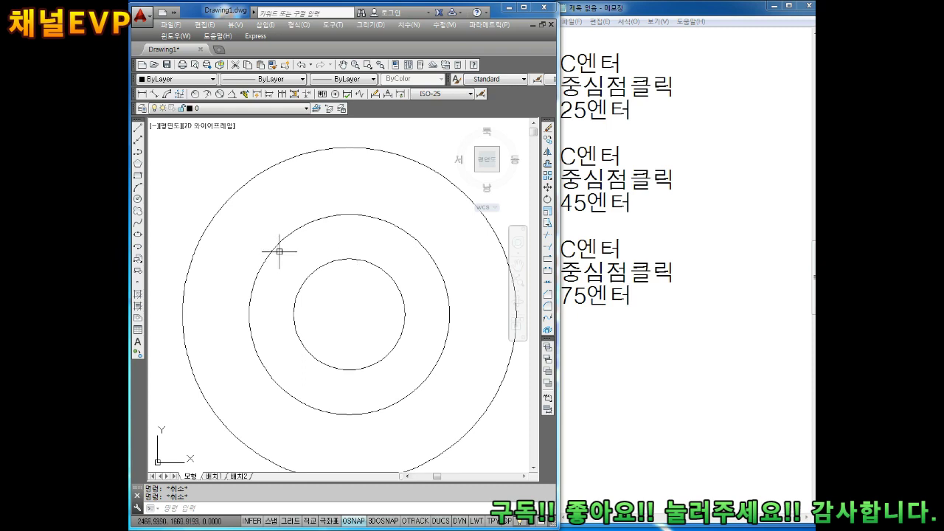
middle_drag(352, 273, 335, 267)
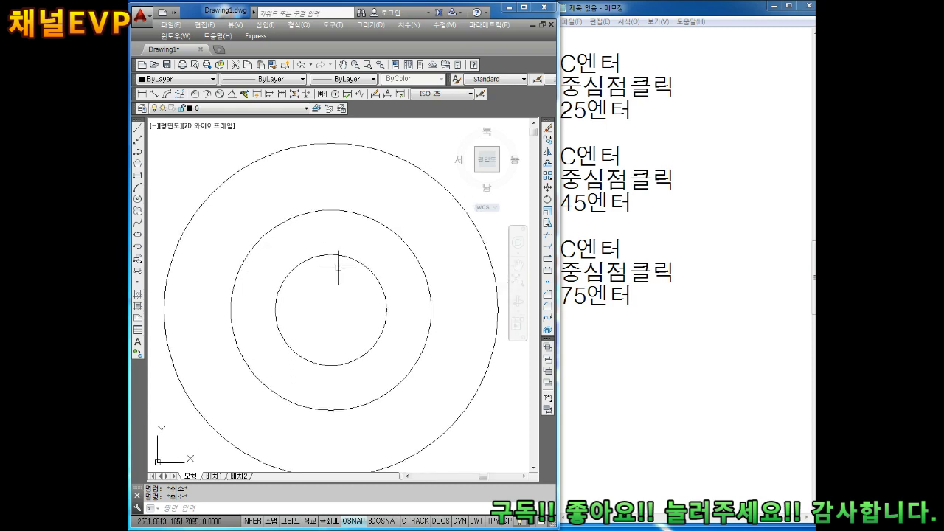
click(400, 238)
key(Escape)
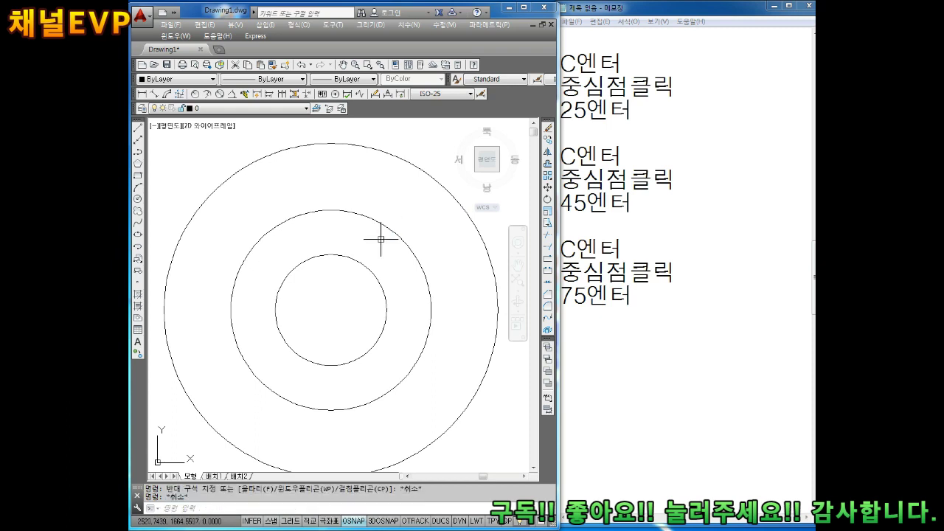
click(219, 95)
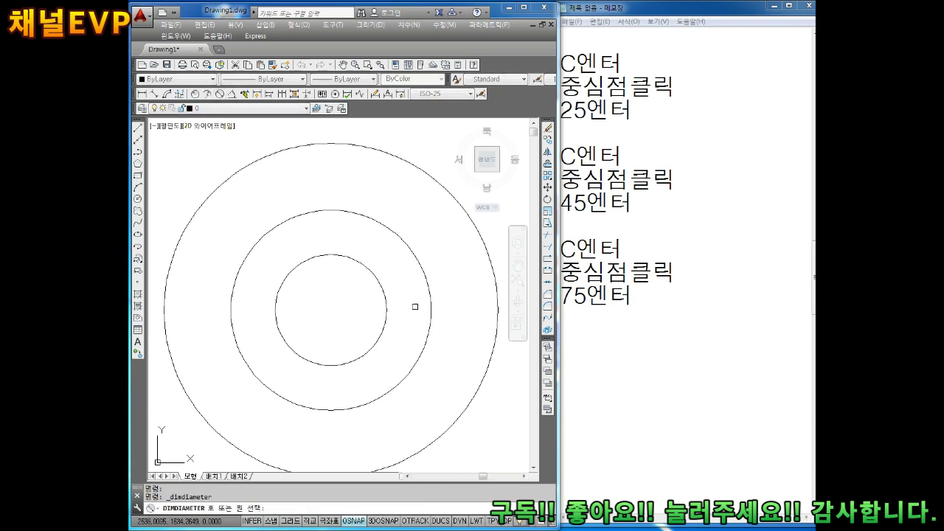
click(421, 358)
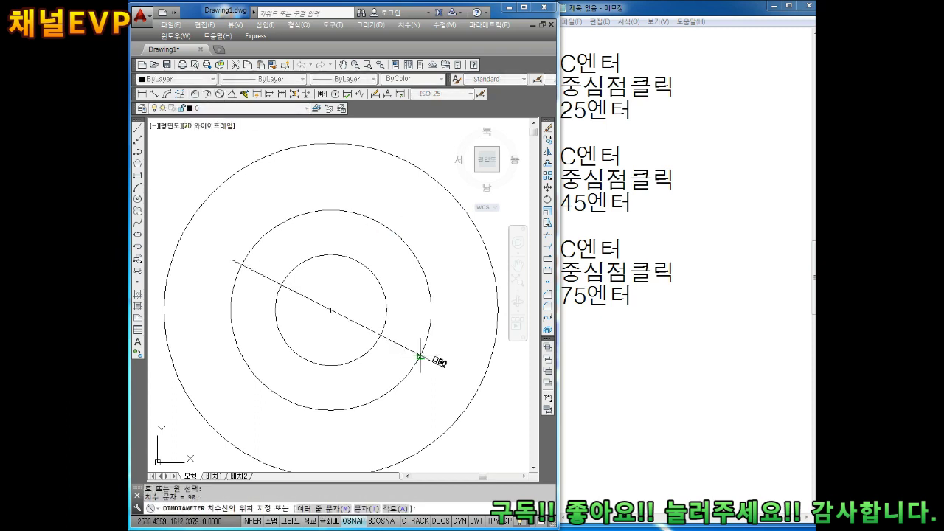
click(440, 384)
key(Escape)
key(Escape)
Step: Check the middle circle's layer list without changing it, then begin a new drawing
click(426, 282)
click(411, 284)
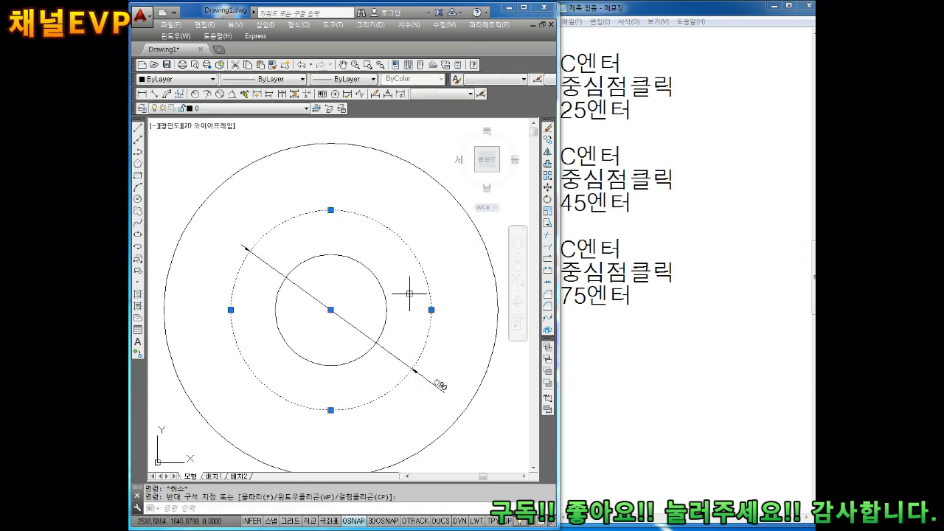
click(247, 108)
key(Escape)
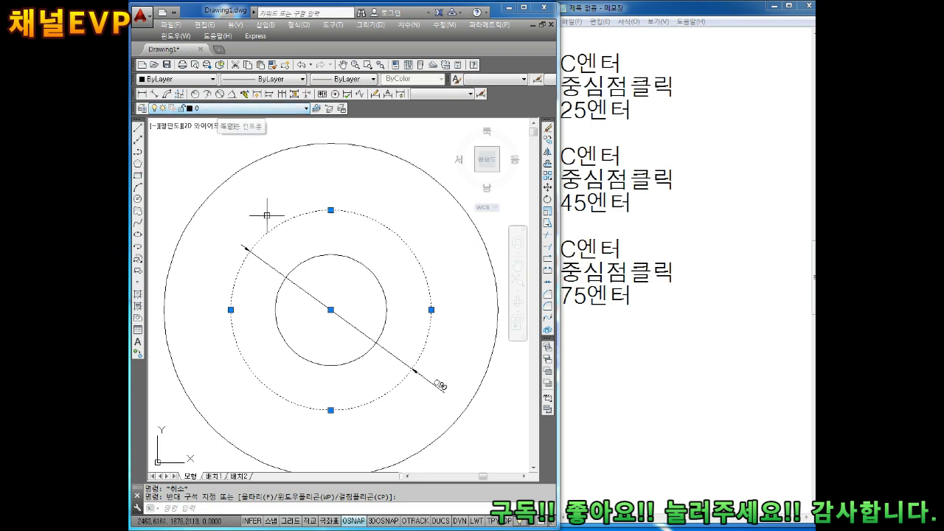
key(Escape)
scroll(281, 194, down, 4)
middle_drag(299, 222, 325, 249)
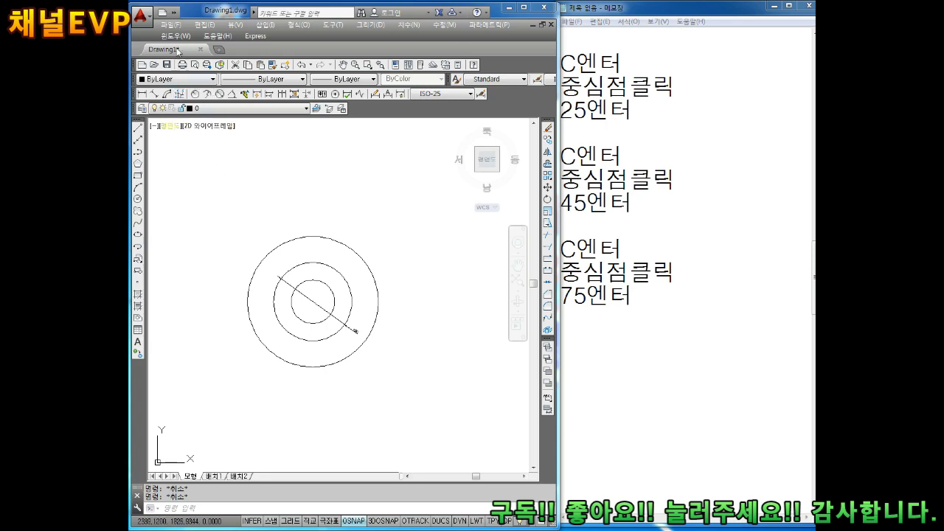
click(171, 24)
click(189, 36)
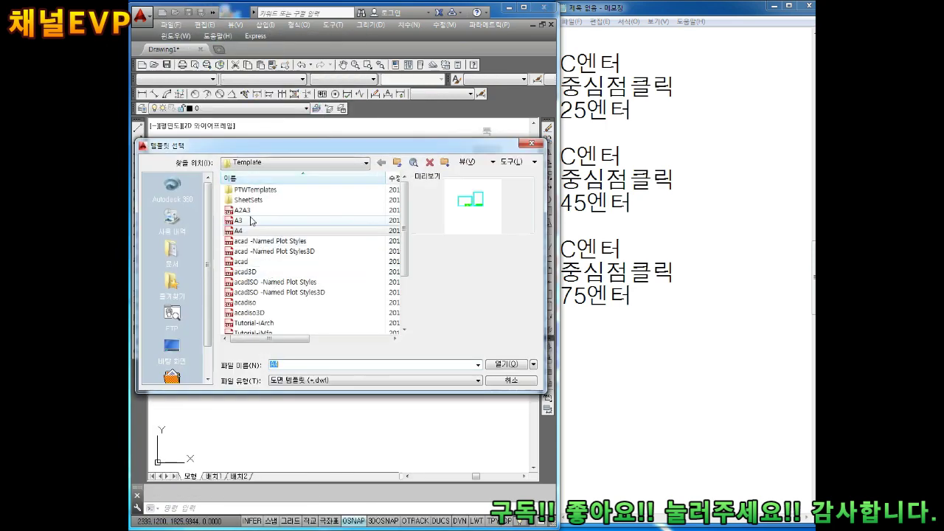
mouse_move(238, 220)
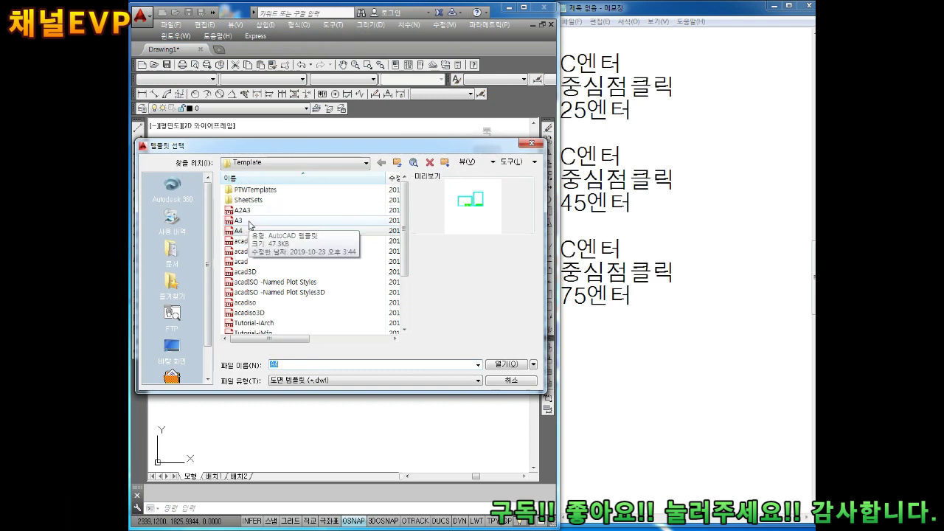
Step: Create Drawing2 from the A3 template and switch back to Drawing1
click(249, 220)
click(496, 363)
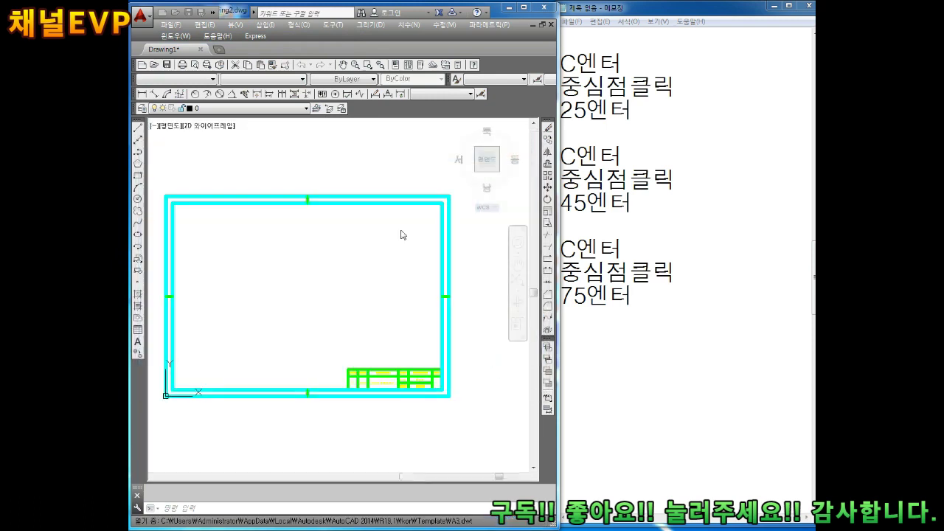
key(ctrl+Tab)
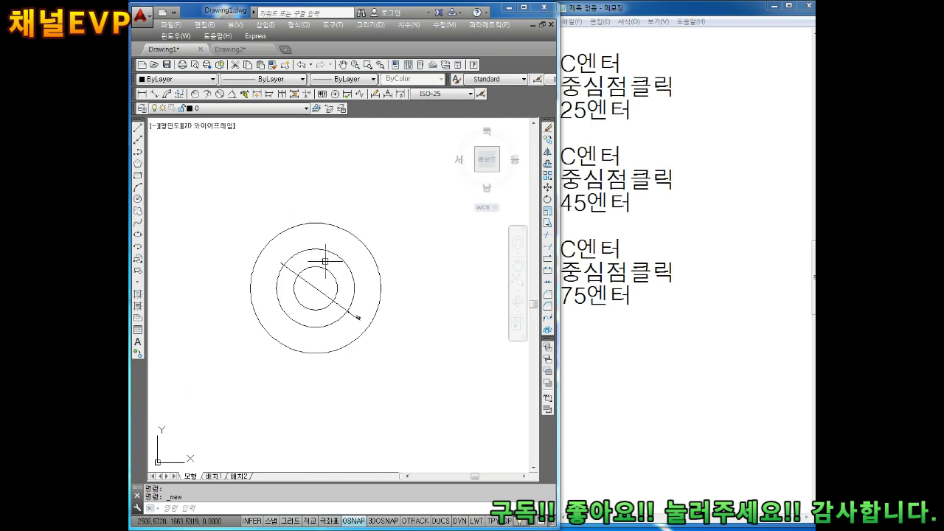
Step: Look over the A3 border in Drawing2, then check Drawing1's layer list unchanged
key(ctrl+Tab)
scroll(343, 262, down, 2)
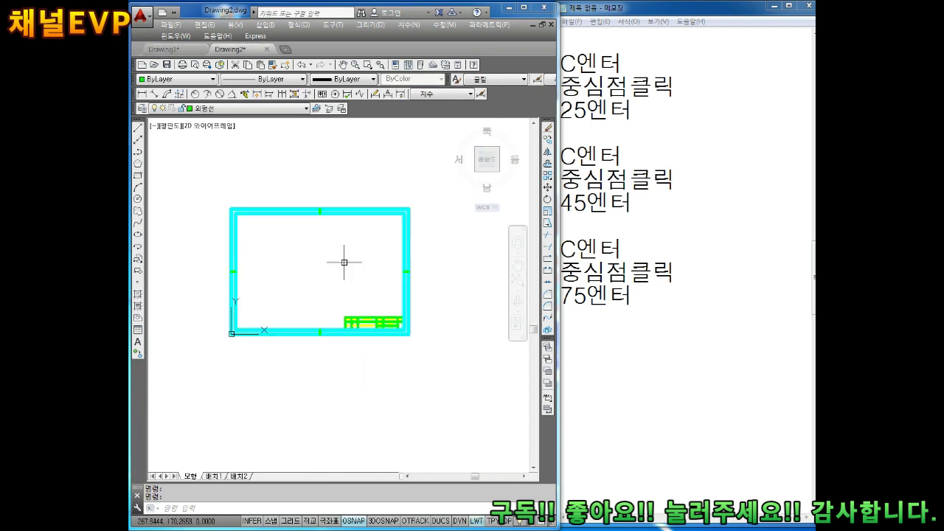
scroll(343, 262, up, 2)
middle_drag(337, 248, 356, 260)
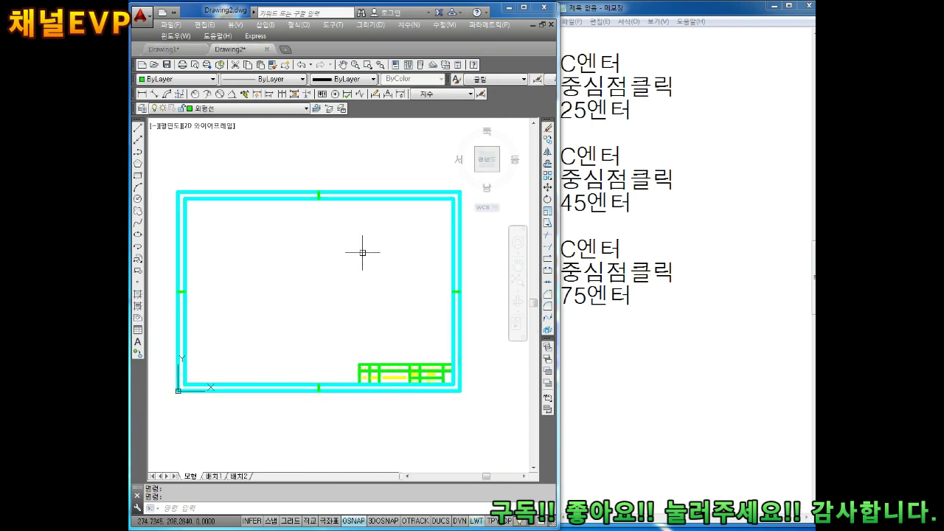
key(ctrl+Tab)
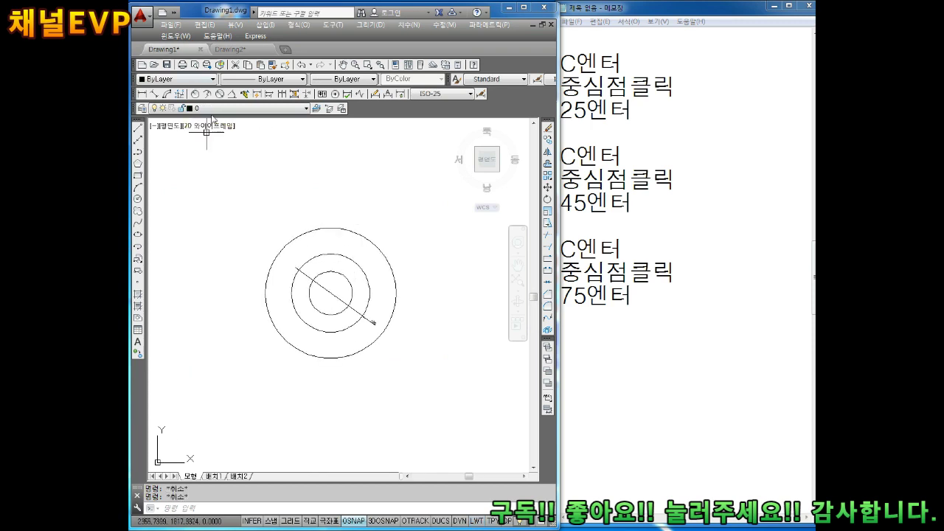
click(243, 108)
click(248, 130)
scroll(295, 256, up, 2)
Step: Flip repeatedly between Drawing1 and Drawing2, finishing on the circles drawing
key(ctrl+Tab)
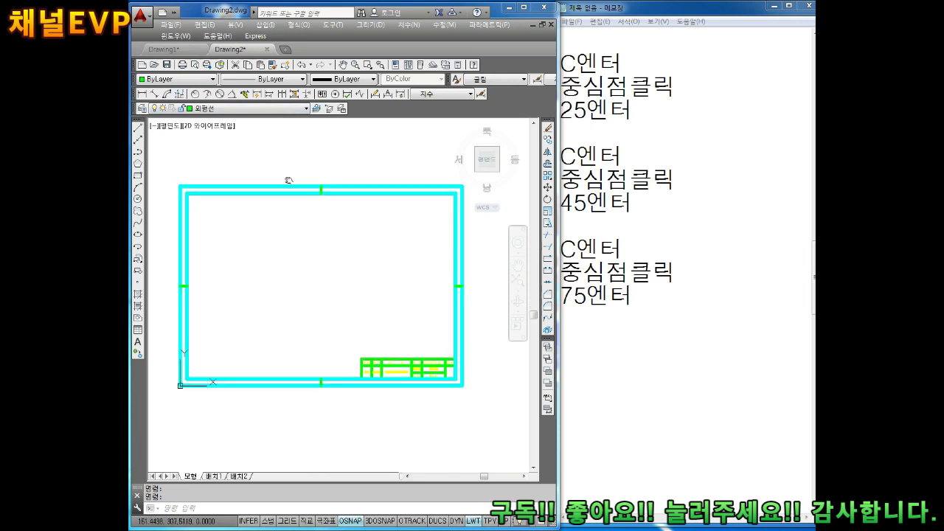
key(ctrl+Tab)
key(ctrl+Tab)
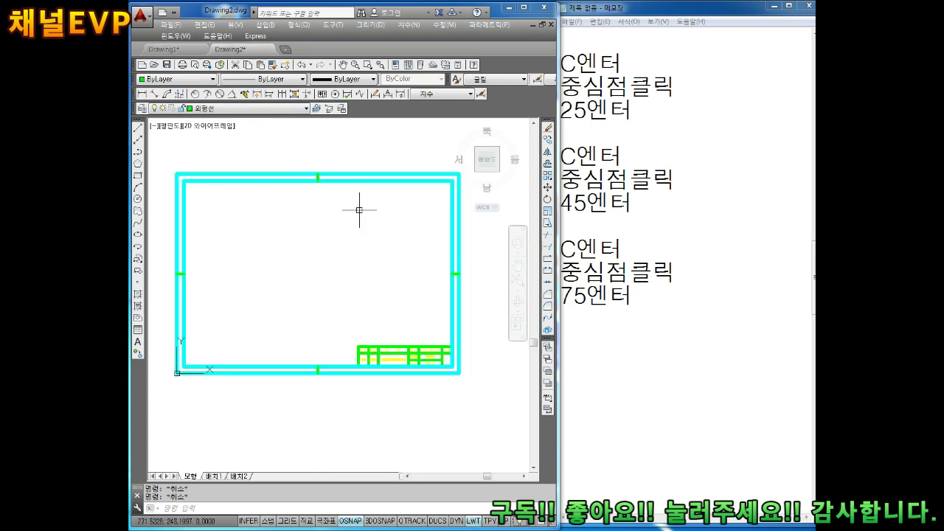
key(ctrl+Tab)
key(ctrl+Tab)
key(ctrl+Tab)
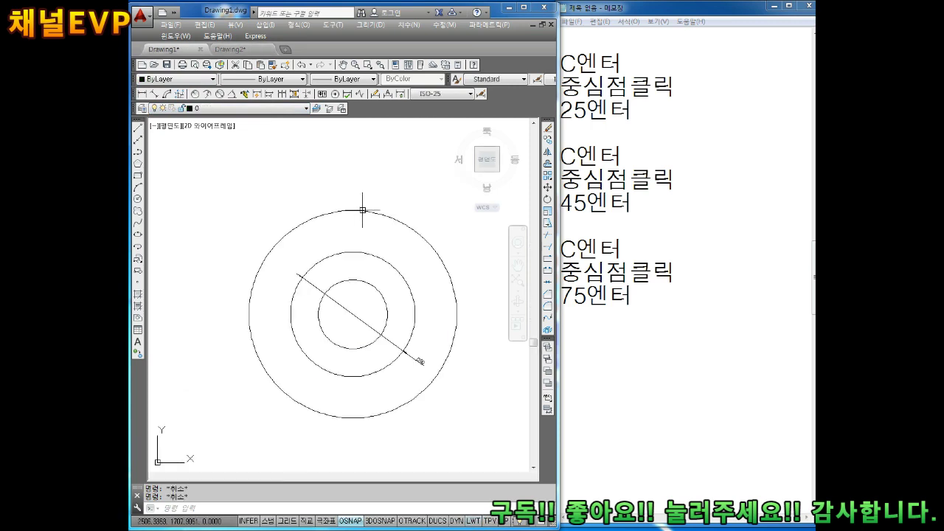
click(231, 49)
click(166, 49)
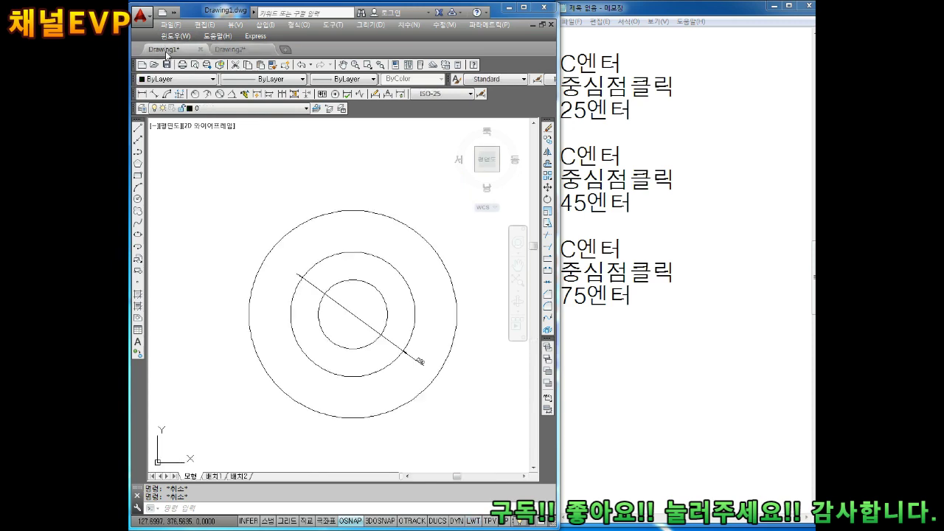
click(233, 52)
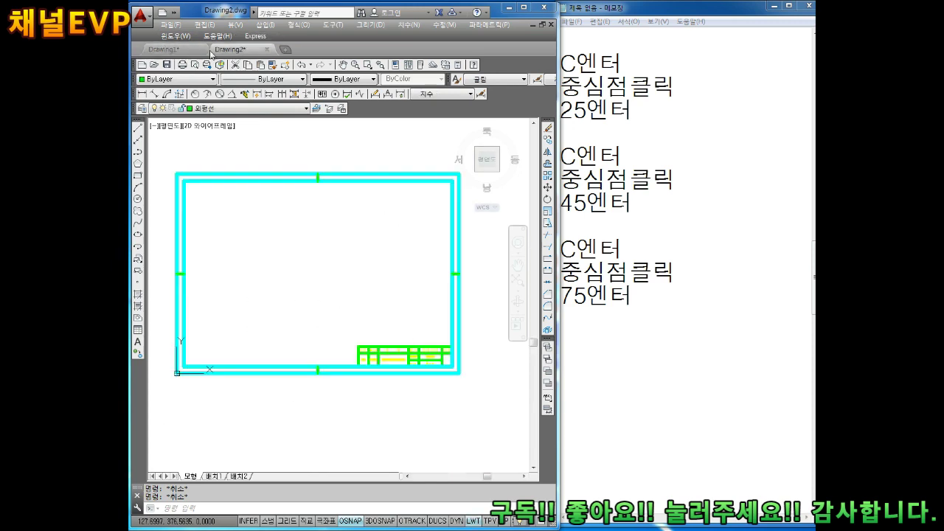
click(189, 51)
click(240, 50)
click(189, 49)
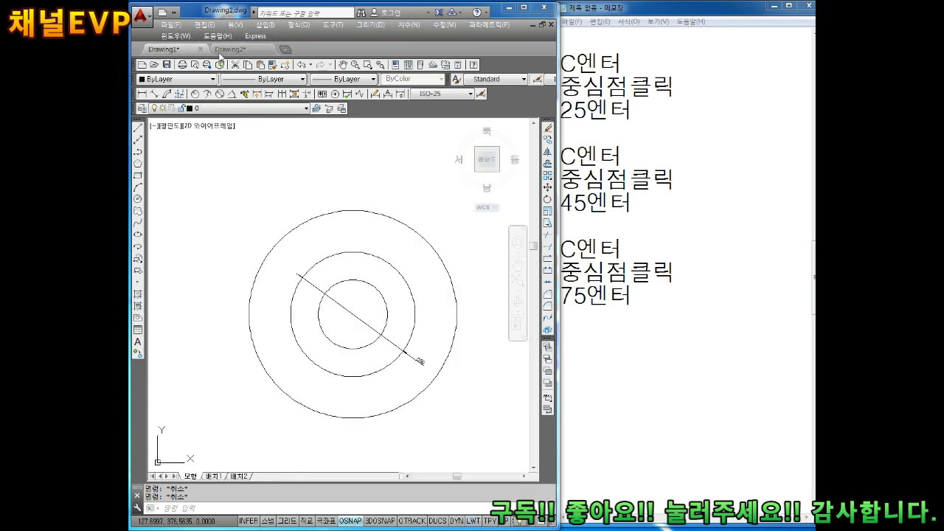
click(234, 49)
click(184, 49)
click(243, 52)
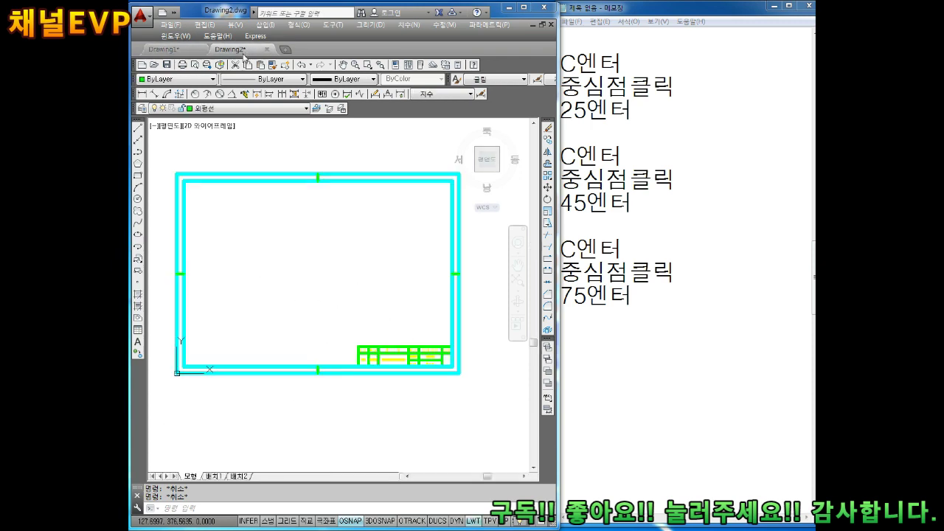
key(ctrl+Tab)
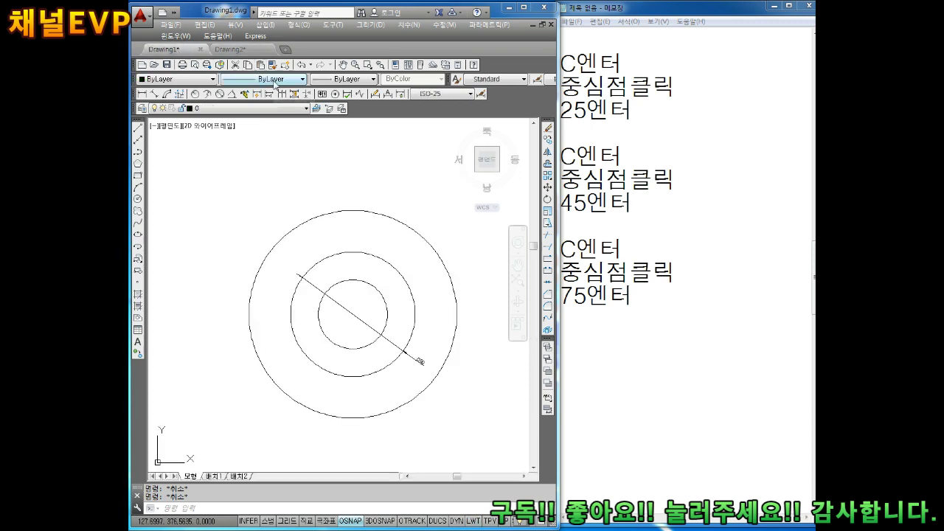
key(ctrl+Tab)
key(ctrl+Tab)
key(ctrl+Tab)
key(ctrl+Tab)
key(ctrl+Tab)
key(ctrl+Tab)
key(ctrl+Tab)
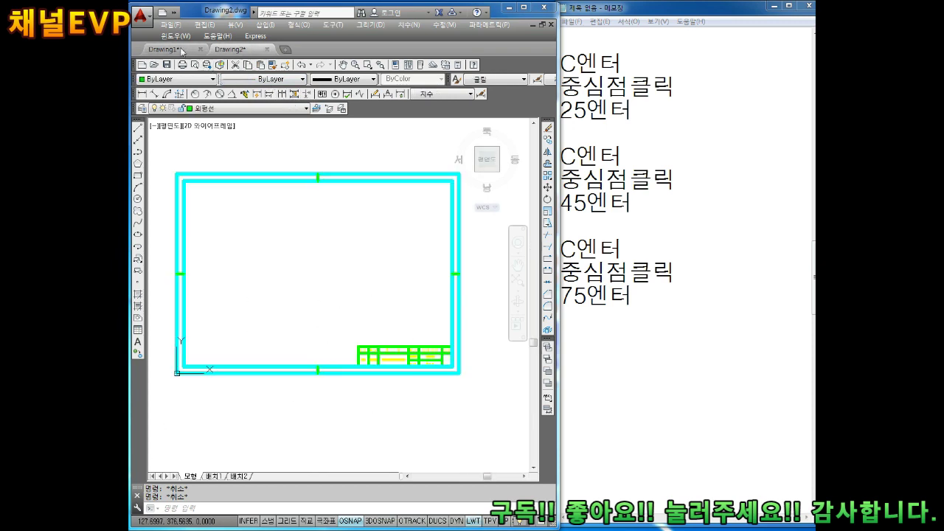
click(179, 50)
click(229, 50)
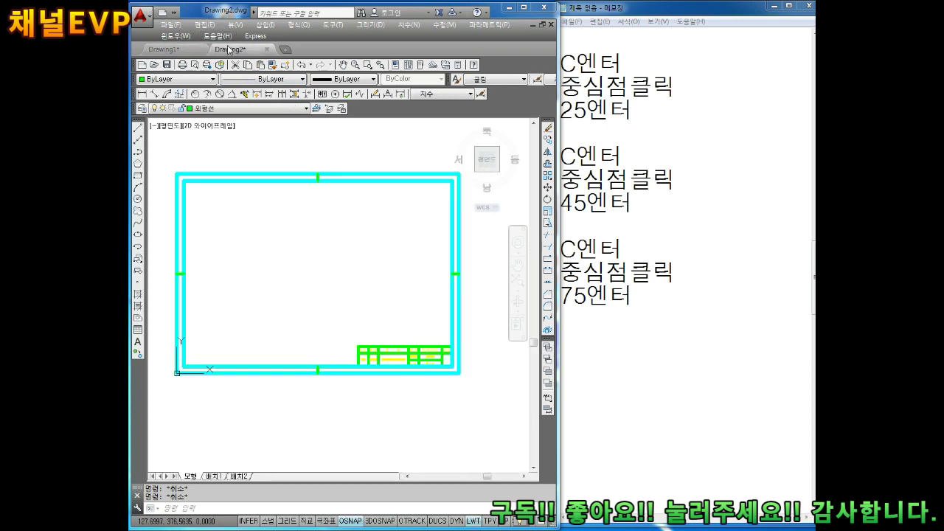
click(181, 47)
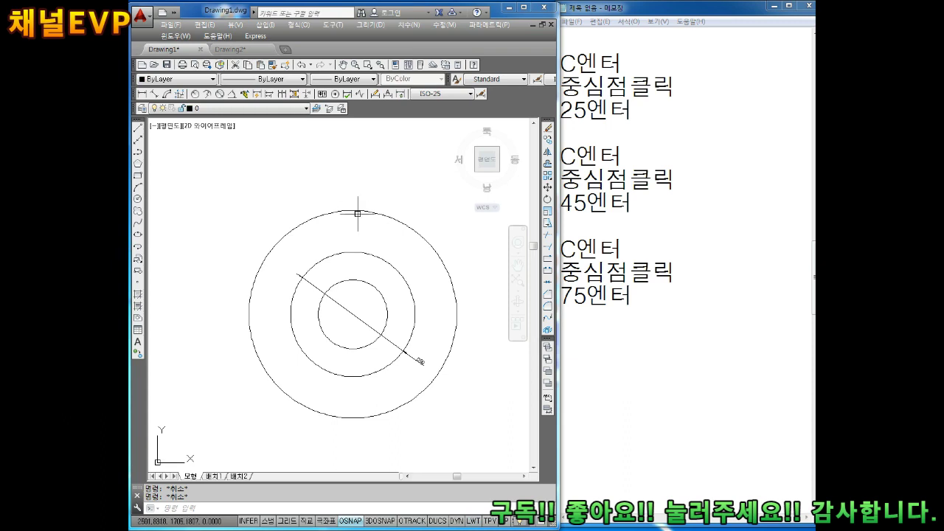
Step: Window-select the three circles and Ø90 dimension, copy them, and switch to Drawing2
middle_drag(358, 213, 368, 193)
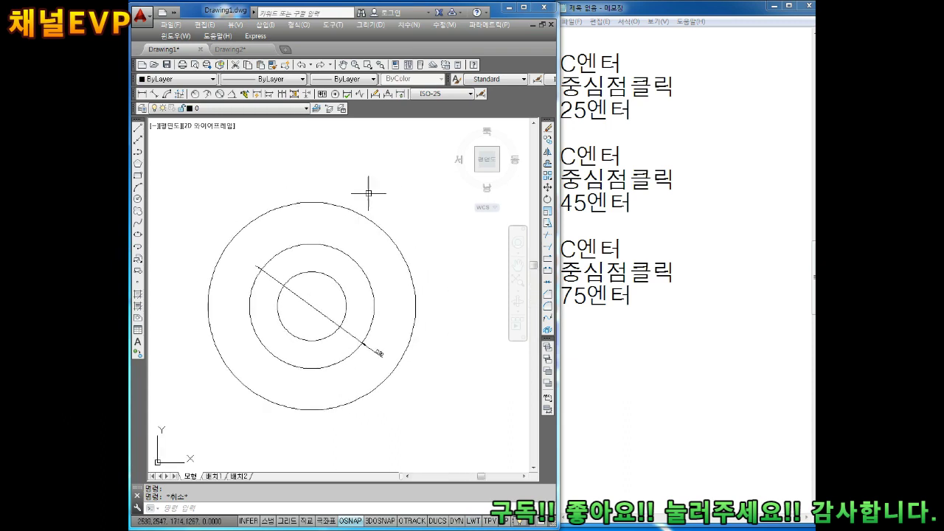
click(407, 172)
key(Escape)
click(416, 168)
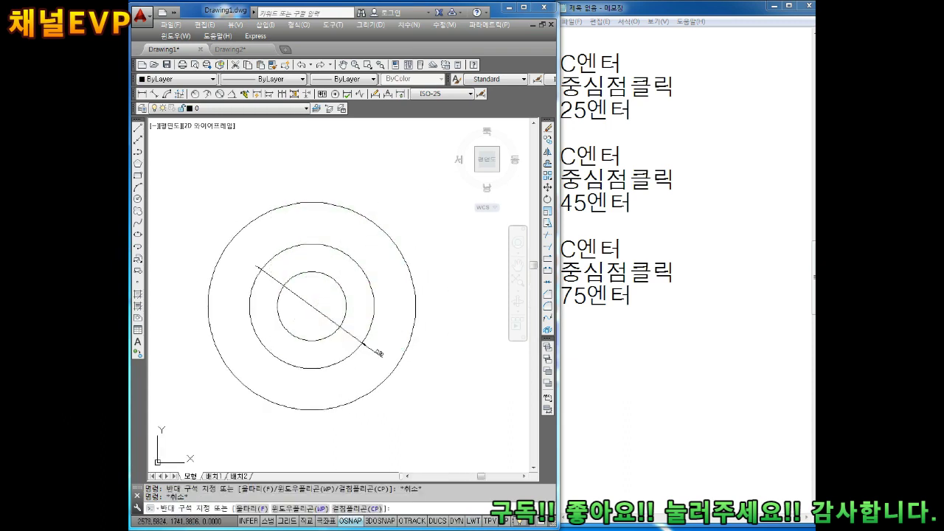
click(157, 447)
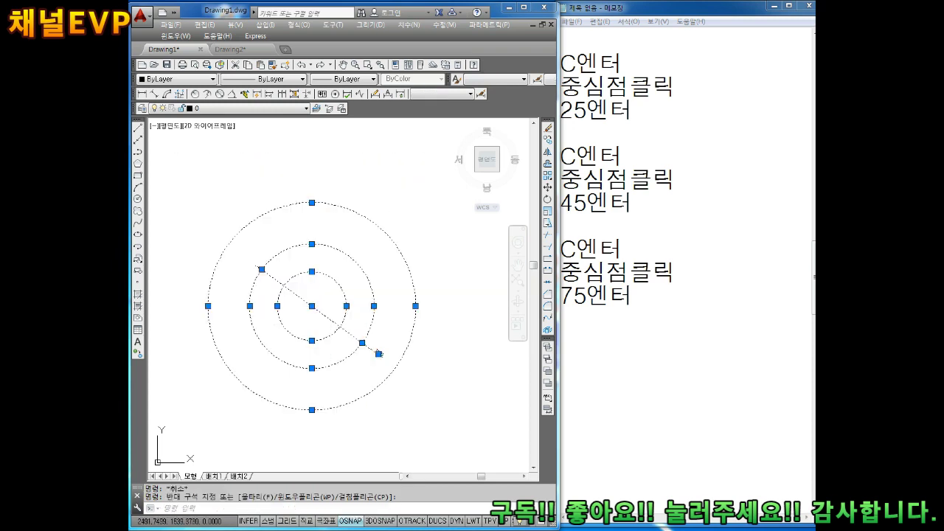
key(Escape)
scroll(280, 278, down, 1)
scroll(280, 278, down, 1)
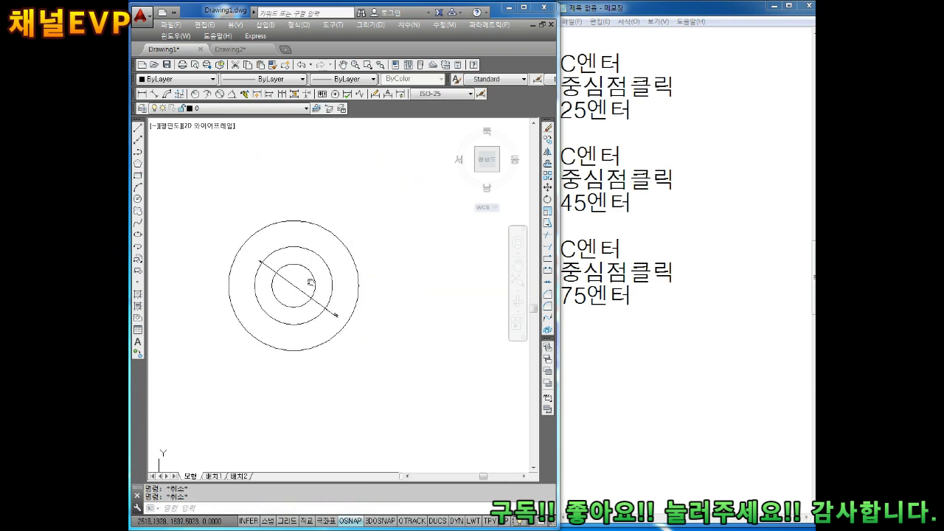
click(425, 169)
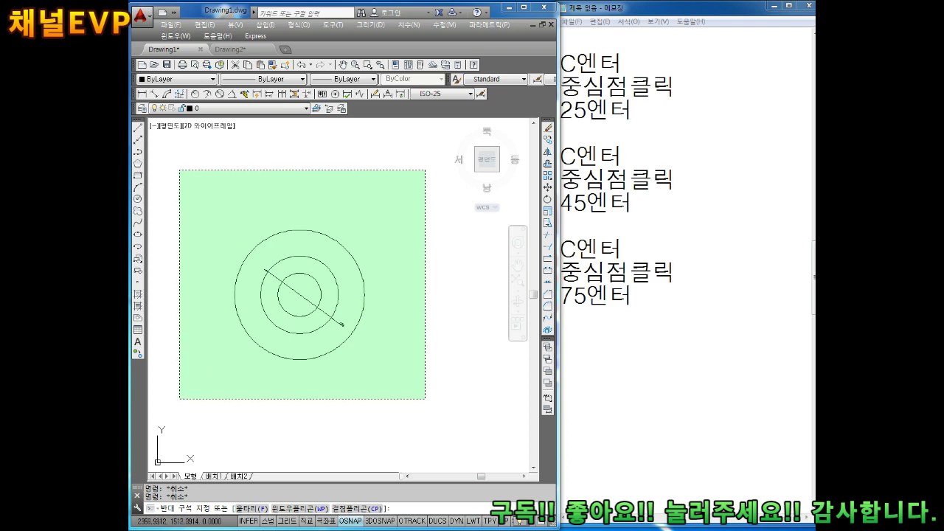
click(178, 403)
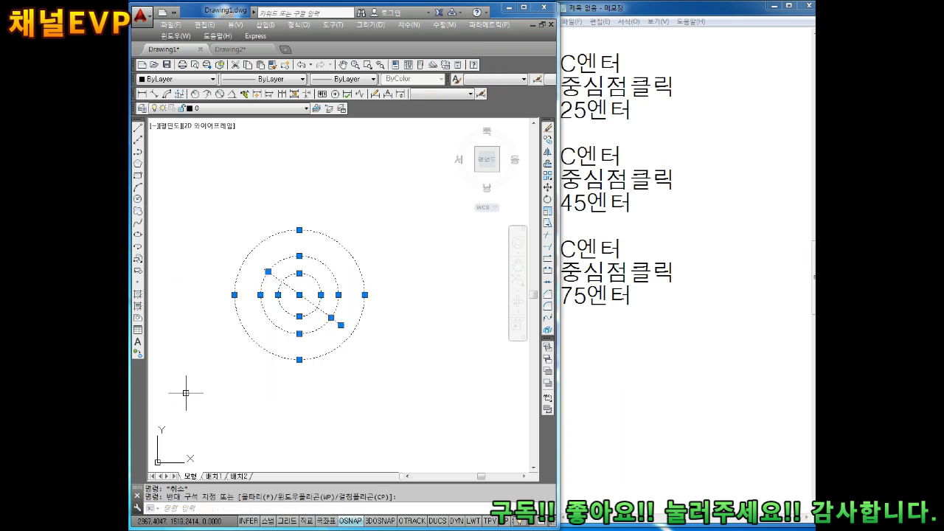
key(ctrl+c)
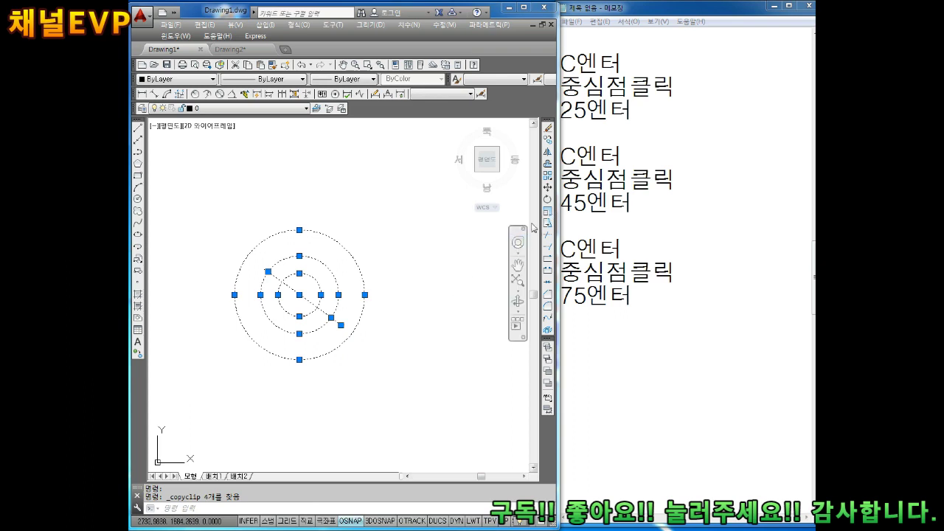
key(ctrl+Tab)
Step: Paste the circles and Ø90 dimension inside the A3 frame of Drawing2
key(ctrl+v)
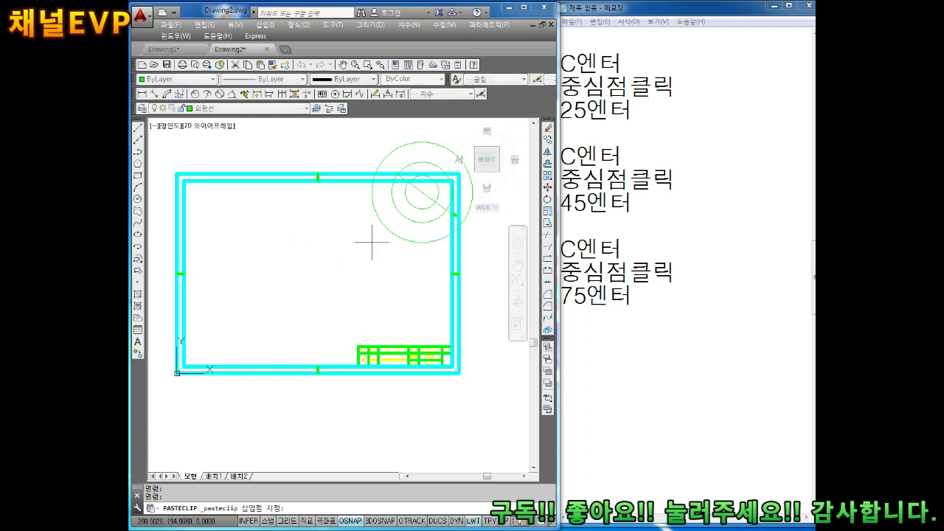
click(286, 298)
key(Escape)
key(Escape)
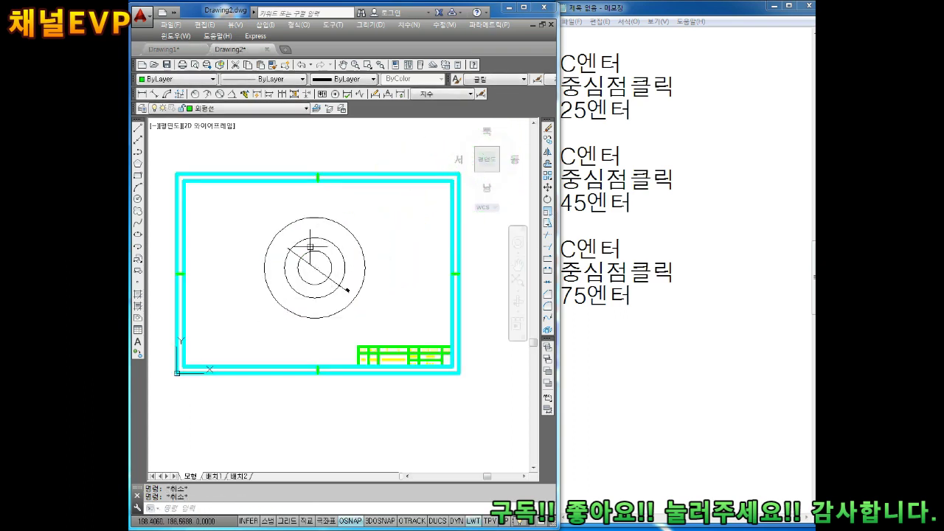
scroll(310, 250, up, 2)
scroll(321, 249, down, 2)
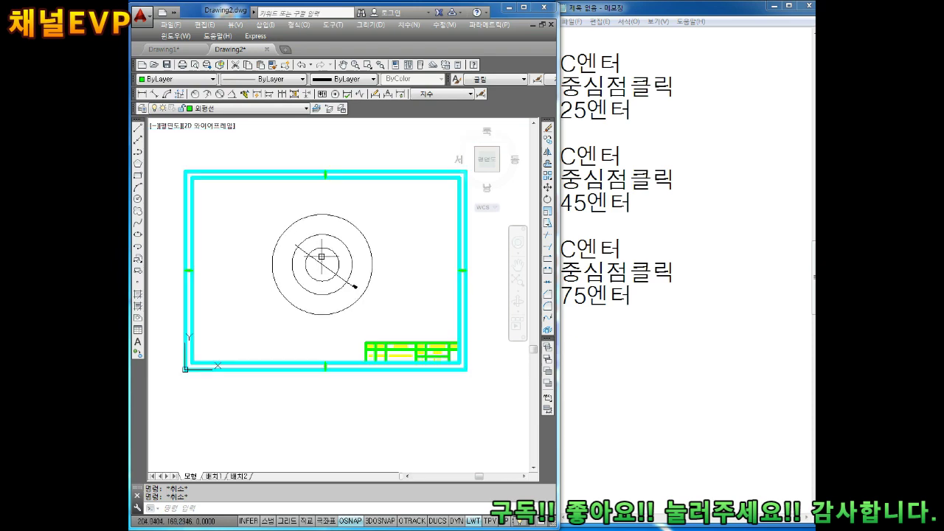
scroll(428, 162, down, 2)
Step: Copy the frame with circles, trial-paste into Drawing1, cancel, and recentre Drawing2's circles
click(433, 167)
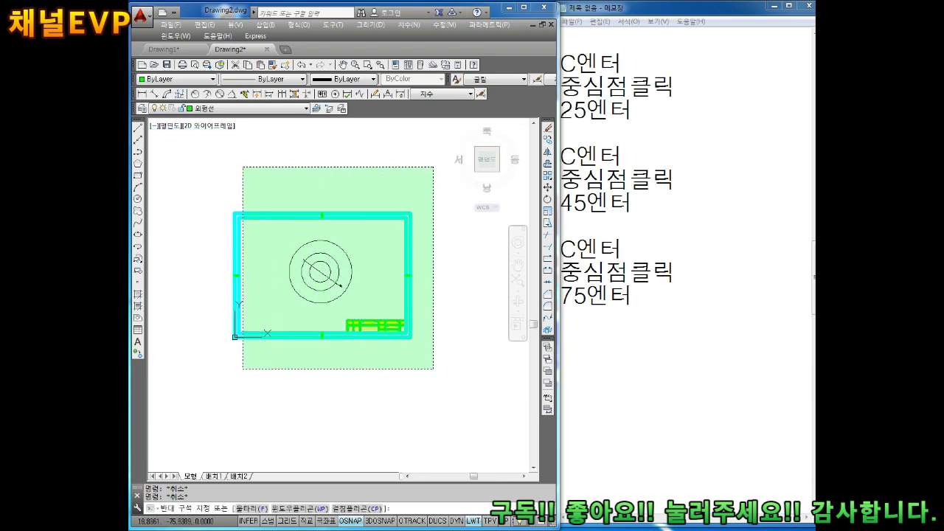
click(201, 392)
key(ctrl+c)
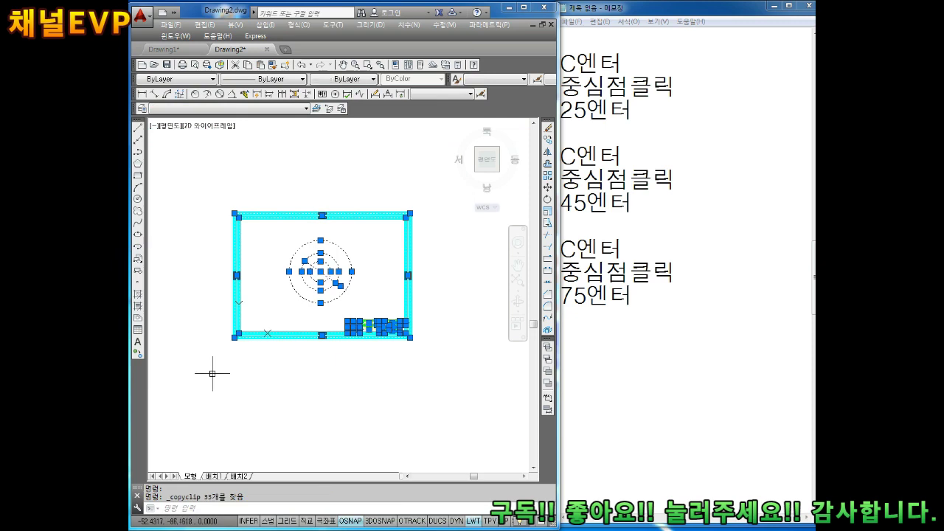
key(ctrl+Tab)
key(Escape)
key(ctrl+v)
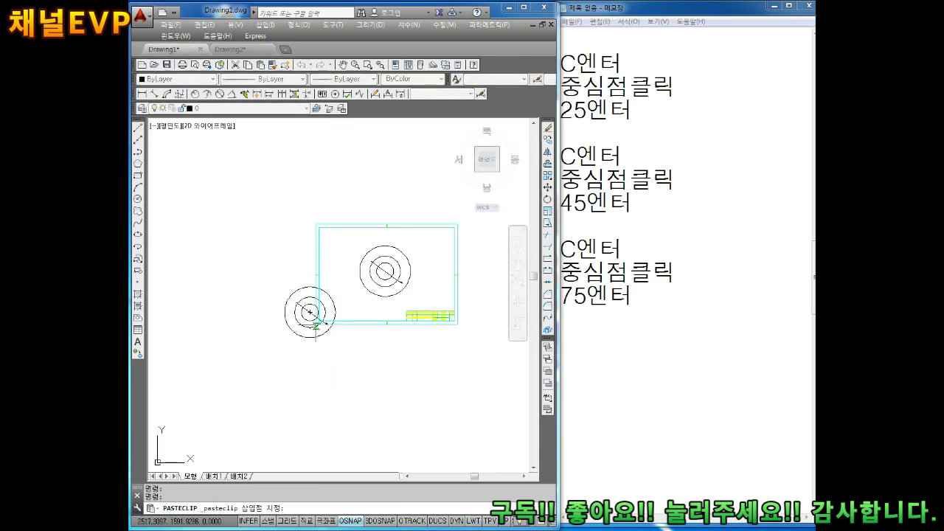
key(Escape)
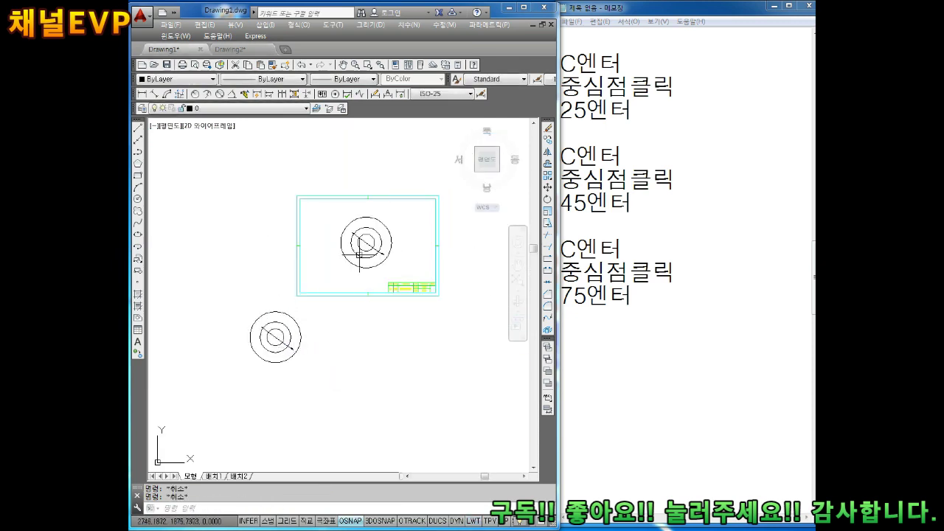
key(ctrl+Tab)
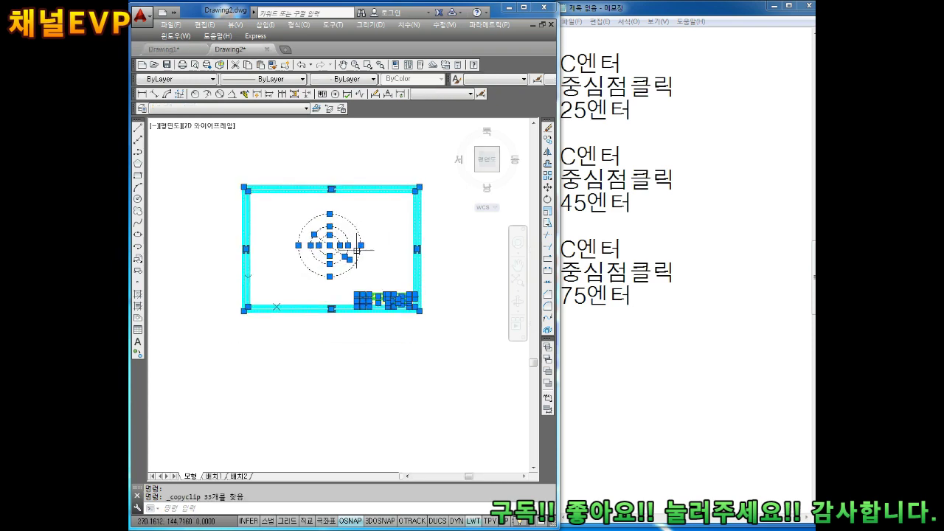
key(Escape)
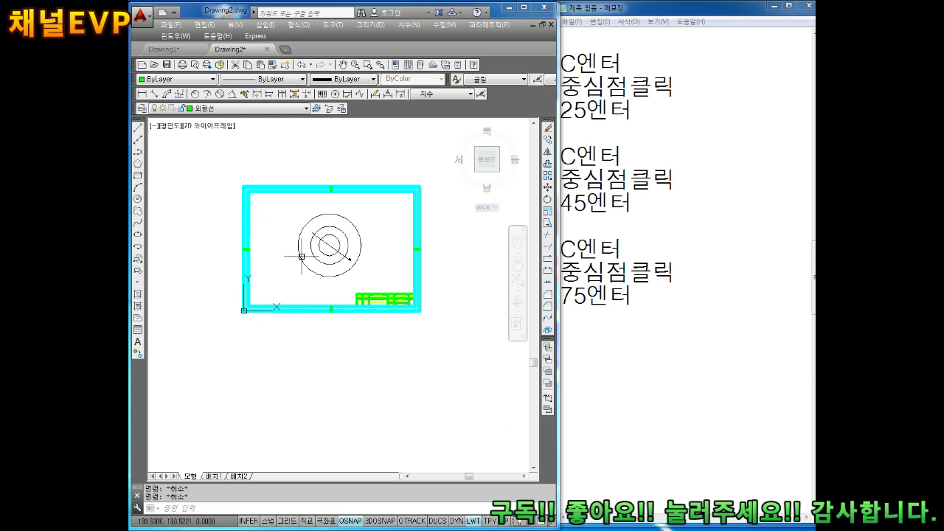
scroll(309, 259, up, 4)
middle_drag(310, 204, 310, 307)
mouse_move(357, 281)
middle_down()
mouse_move(333, 257)
mouse_move(362, 256)
middle_up()
Step: Move the middle Ø90 circle onto the 중심선 layer
scroll(333, 257, up, 2)
click(362, 243)
click(340, 269)
click(244, 108)
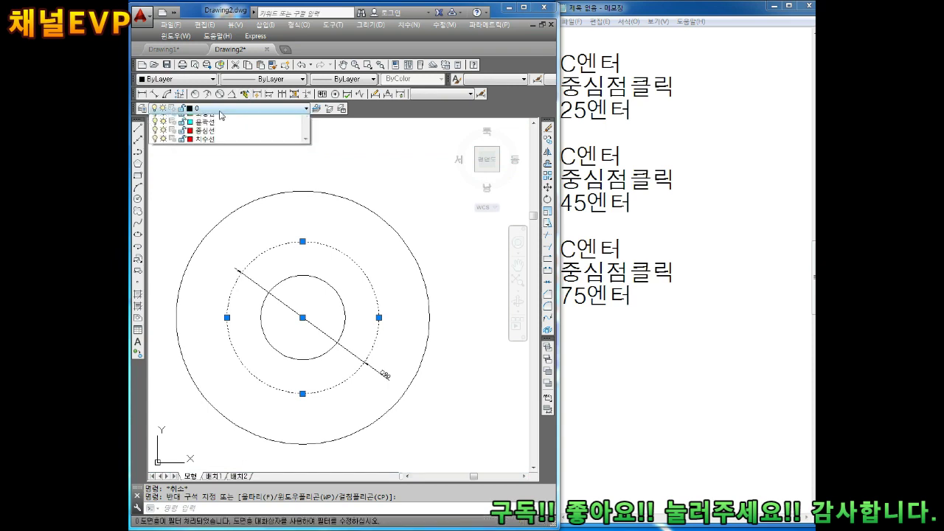
click(212, 181)
key(Escape)
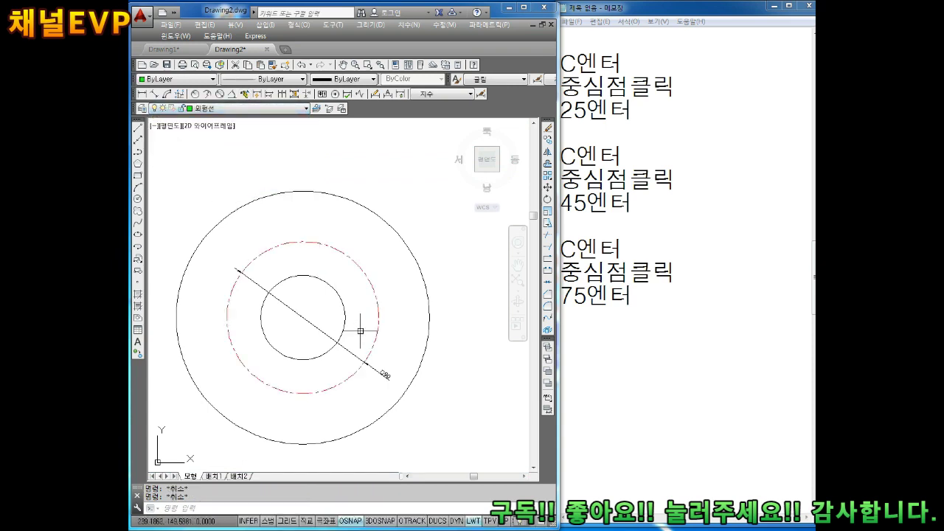
Step: Begin a new line in the notes starting with 'C에'
scroll(361, 324, up, 2)
scroll(381, 310, up, 1)
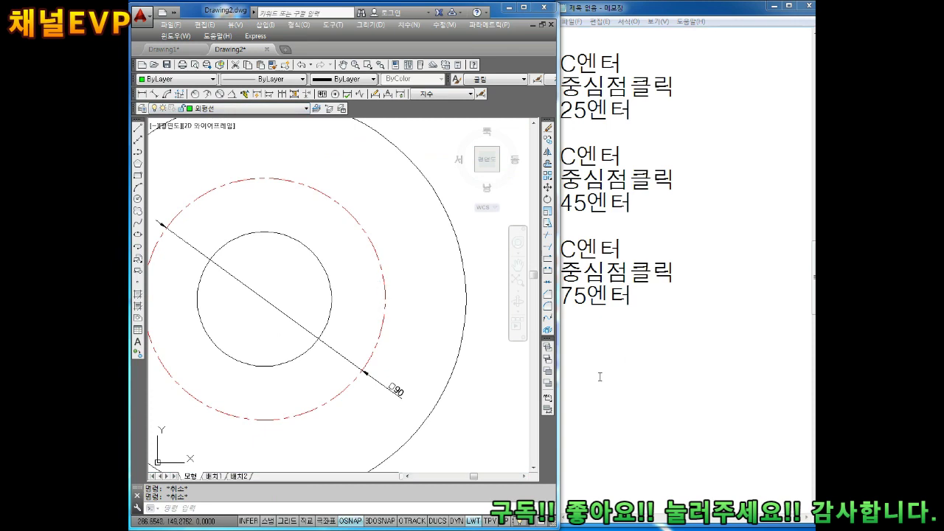
click(603, 341)
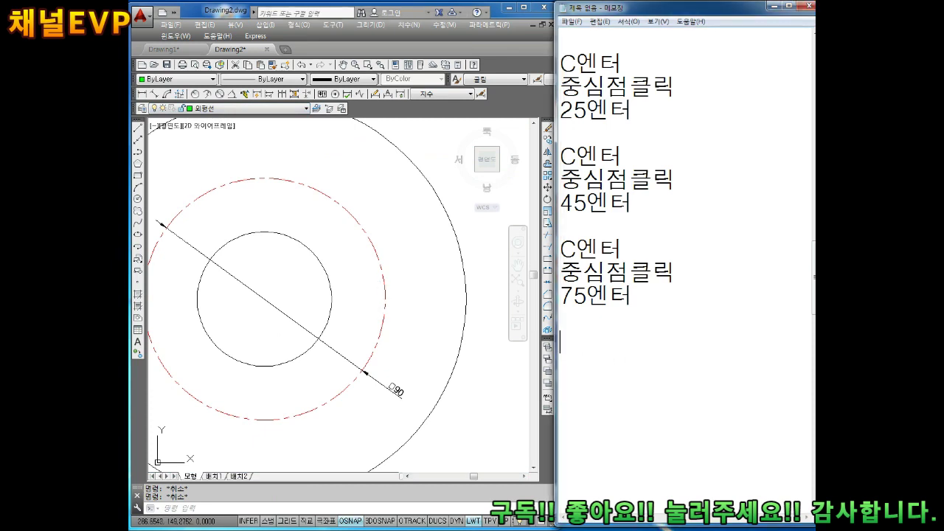
text(C)
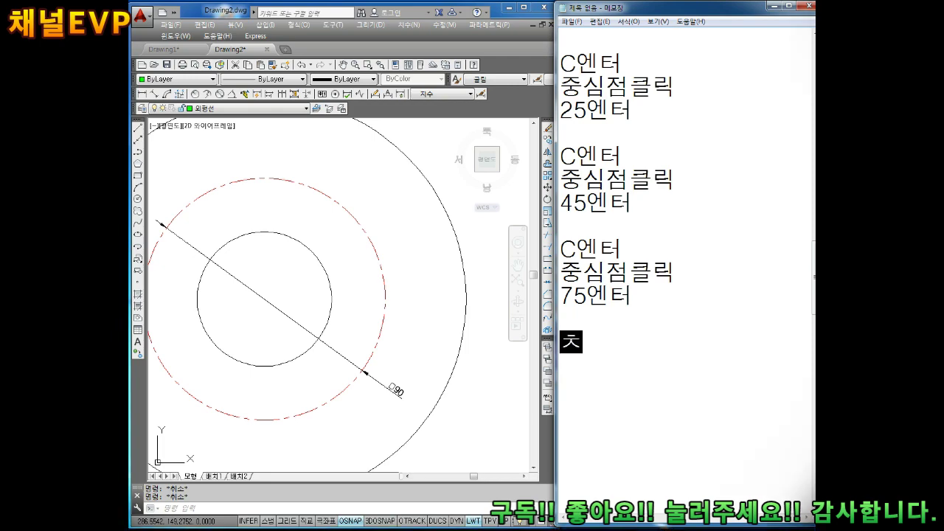